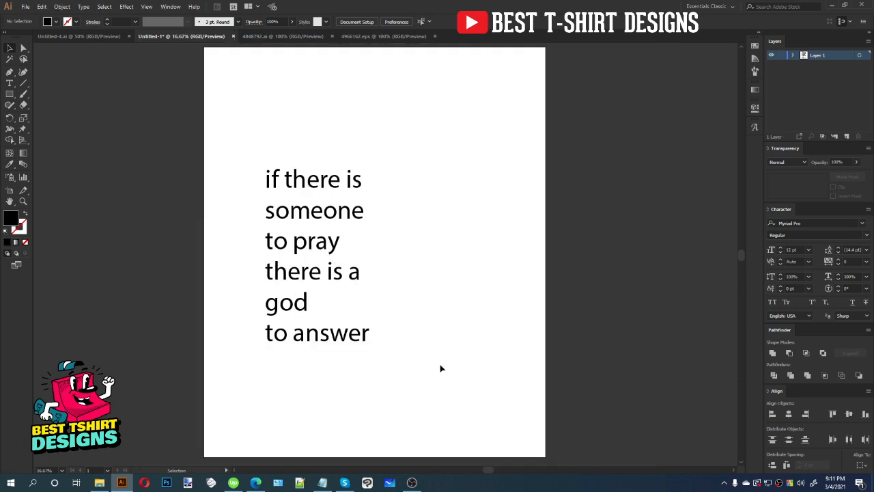
- Switch to the browser and view the Google results for the quote "if there is someone to pray there is a god to answer"
drag(311, 226, 464, 369)
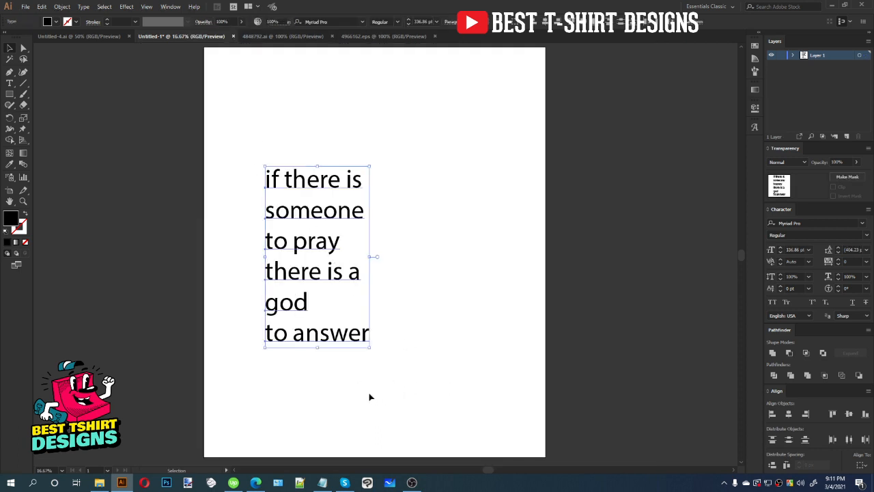
click(369, 396)
click(258, 483)
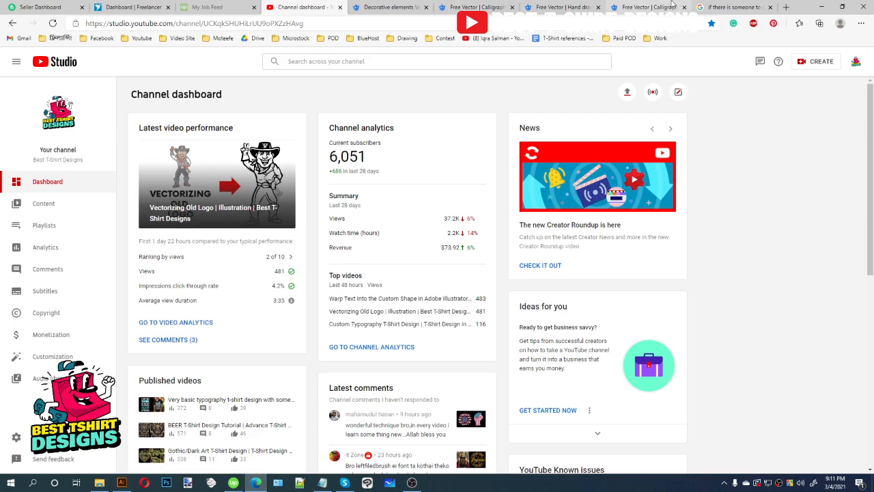
click(711, 7)
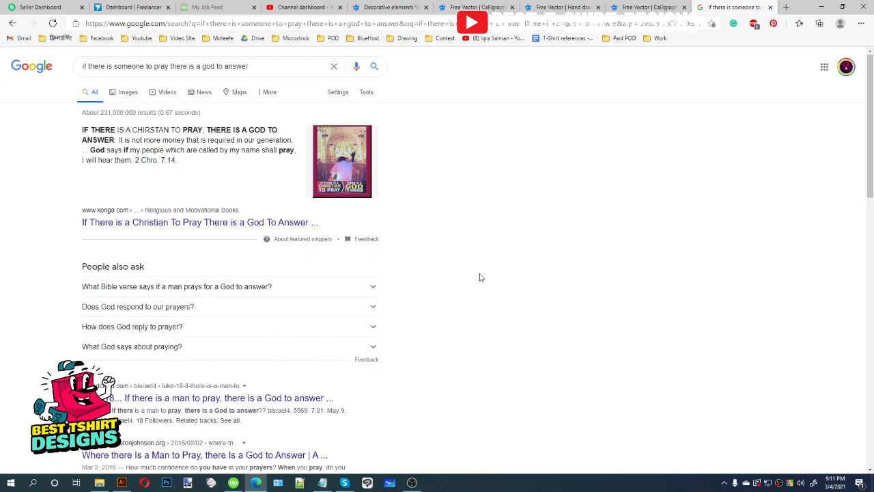
- Examine the Freepik swirl, hand-drawn ornament and calligraphic element sets, along with the related decorative vectors
click(465, 6)
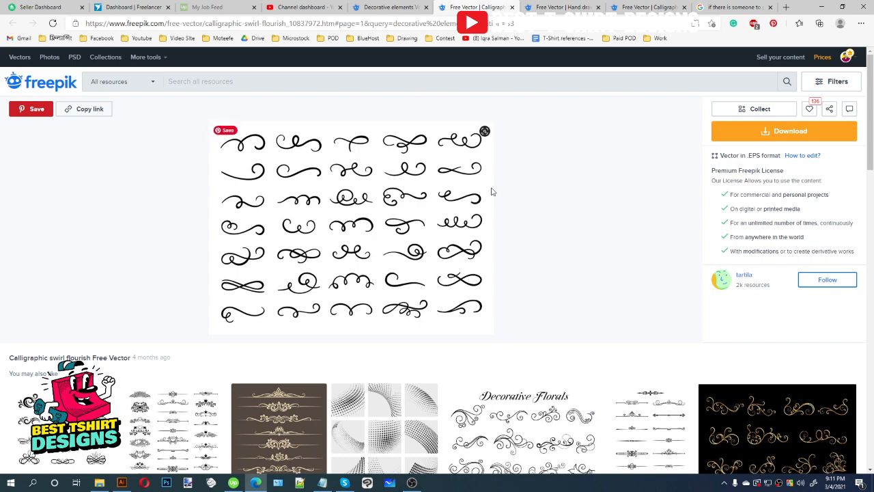
scroll(518, 187, down, 1)
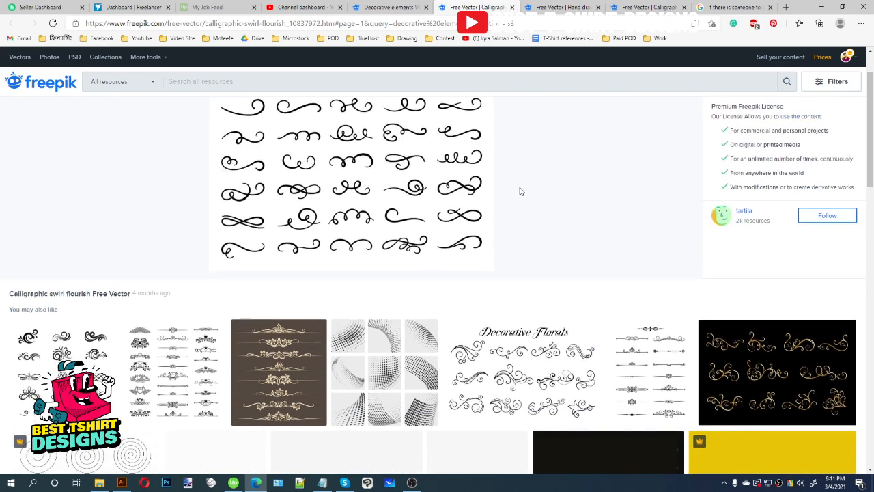
scroll(520, 193, down, 2)
scroll(521, 192, up, 2)
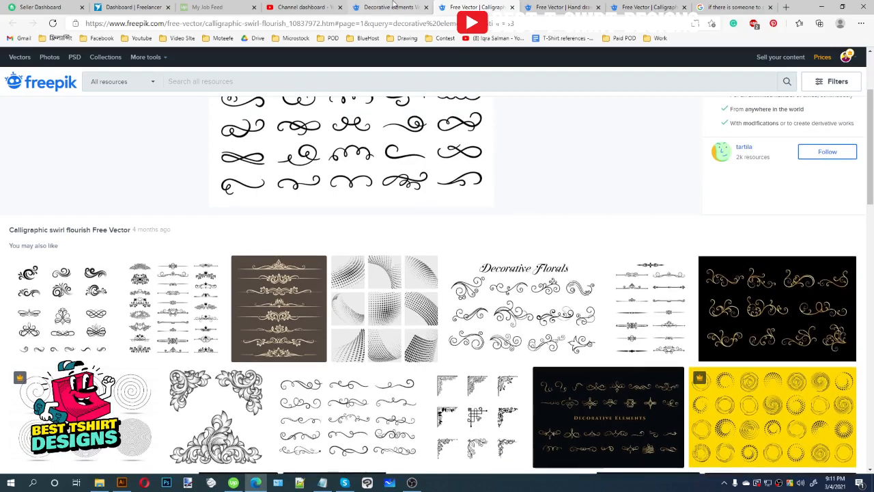
click(393, 7)
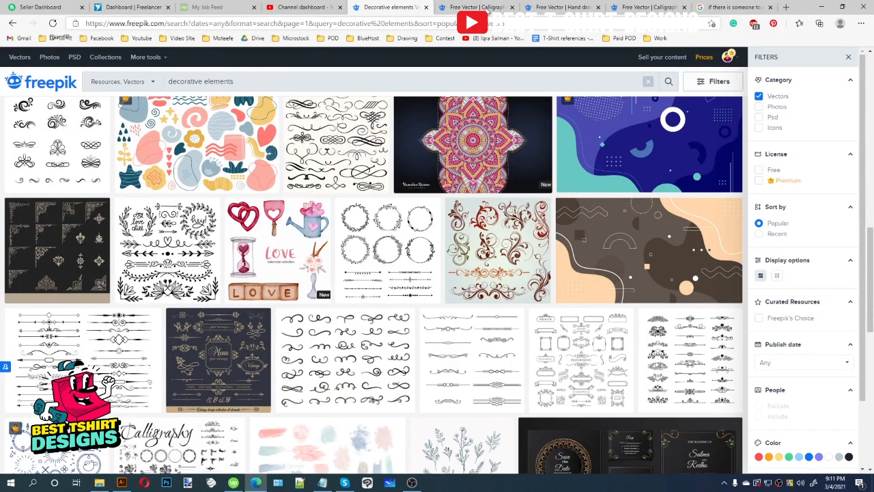
key(ctrl+Tab)
scroll(365, 196, up, 2)
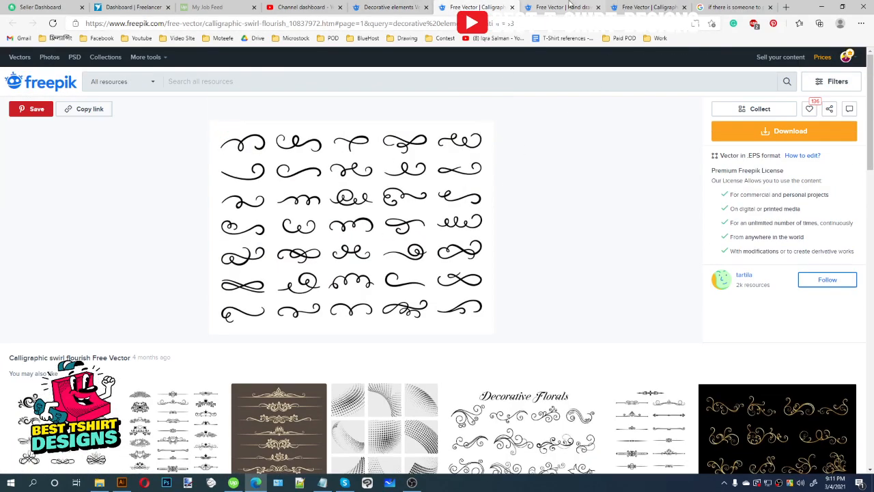
key(ctrl+Tab)
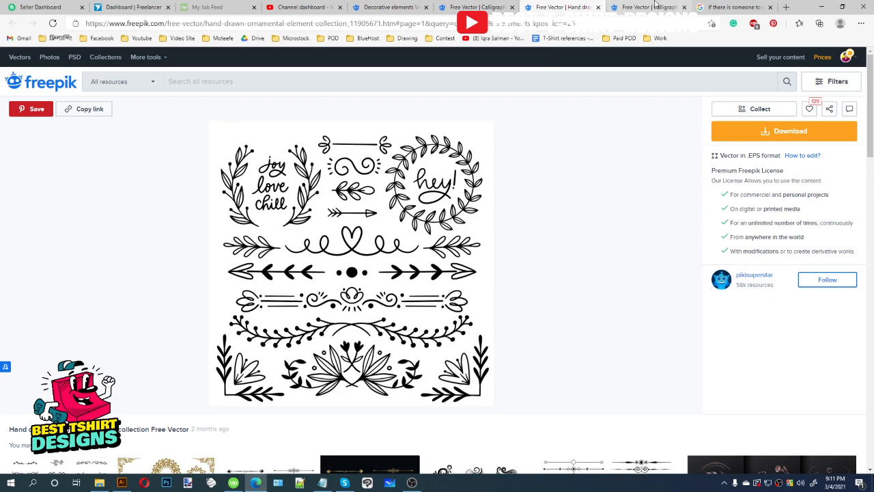
key(ctrl+Tab)
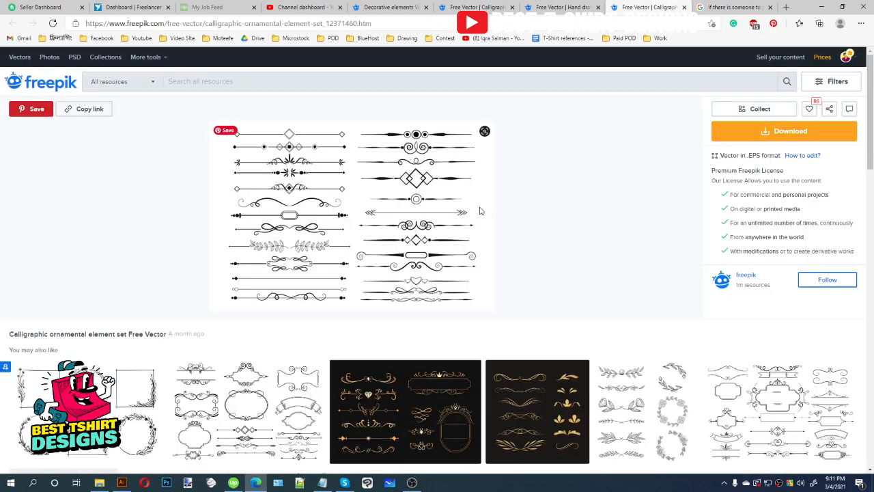
scroll(480, 211, down, 2)
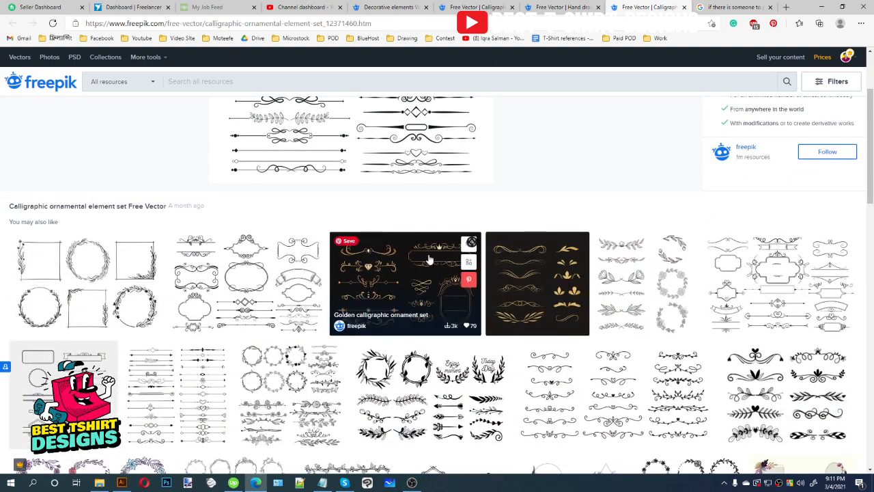
scroll(426, 298, down, 2)
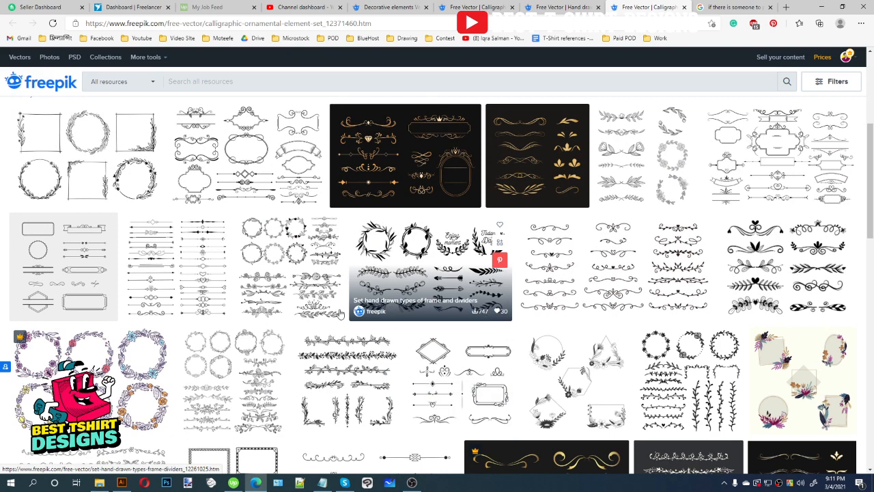
scroll(410, 357, down, 1)
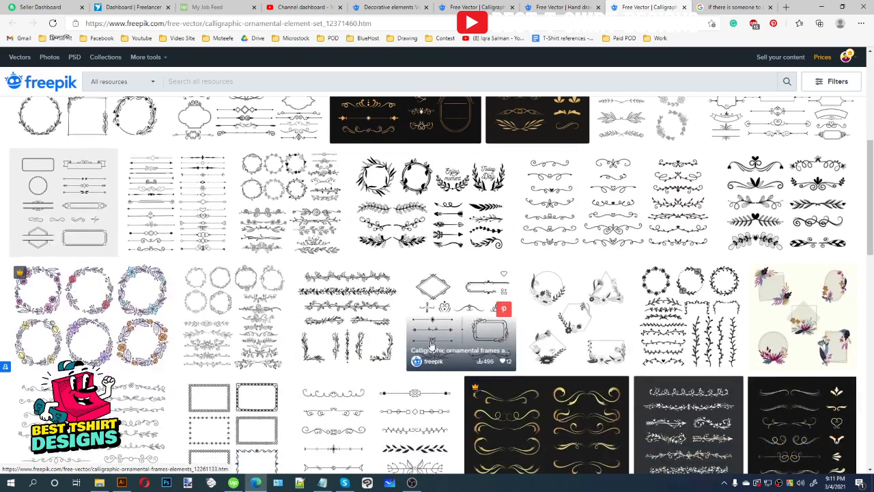
- Return to Illustrator and separate the word "god" from the quote, placing it beside the remaining lines
click(121, 482)
scroll(414, 237, up, 1)
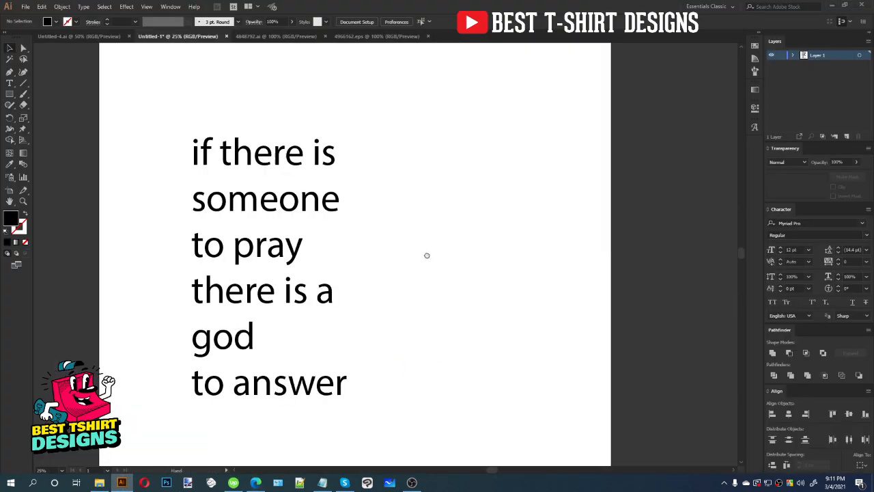
scroll(426, 253, right, 1)
scroll(371, 259, down, 1)
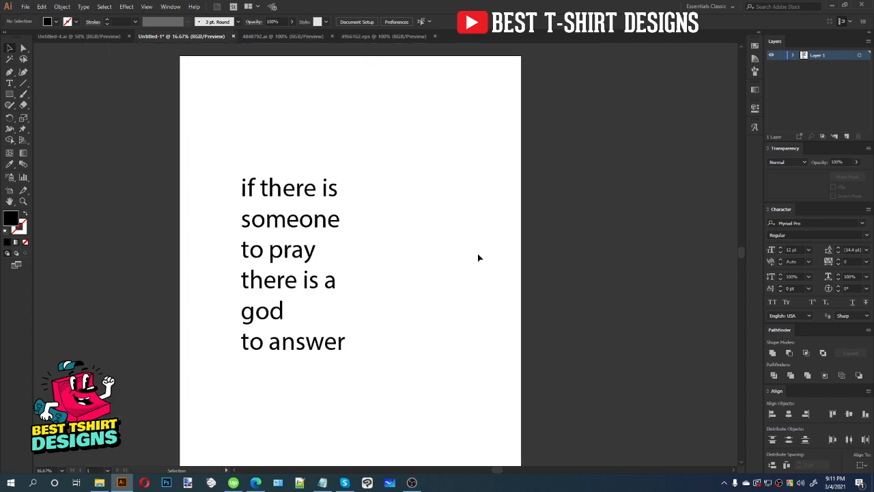
scroll(448, 258, right, 2)
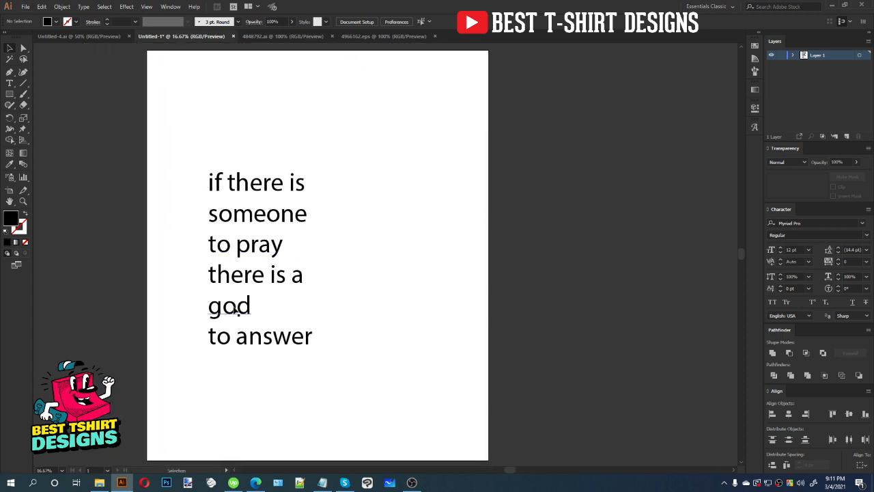
drag(235, 311, 389, 279)
drag(347, 217, 478, 352)
drag(348, 244, 462, 336)
click(390, 288)
drag(349, 244, 436, 317)
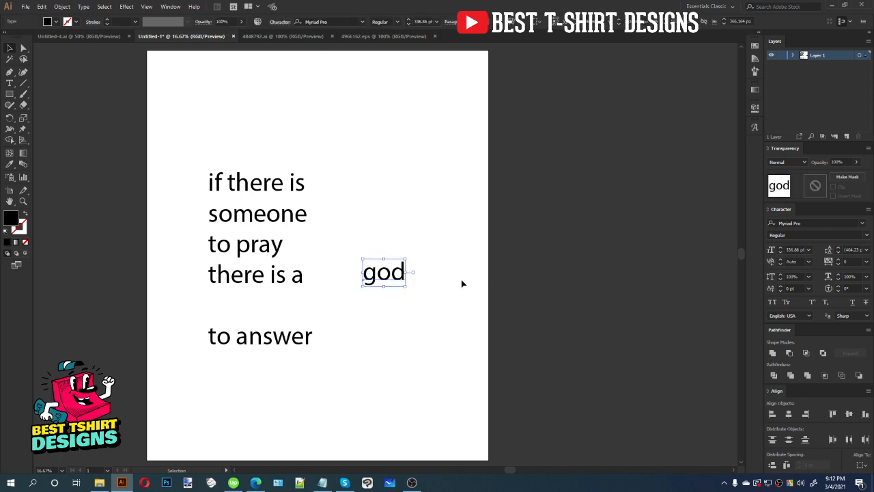
drag(346, 242, 463, 338)
drag(347, 240, 479, 345)
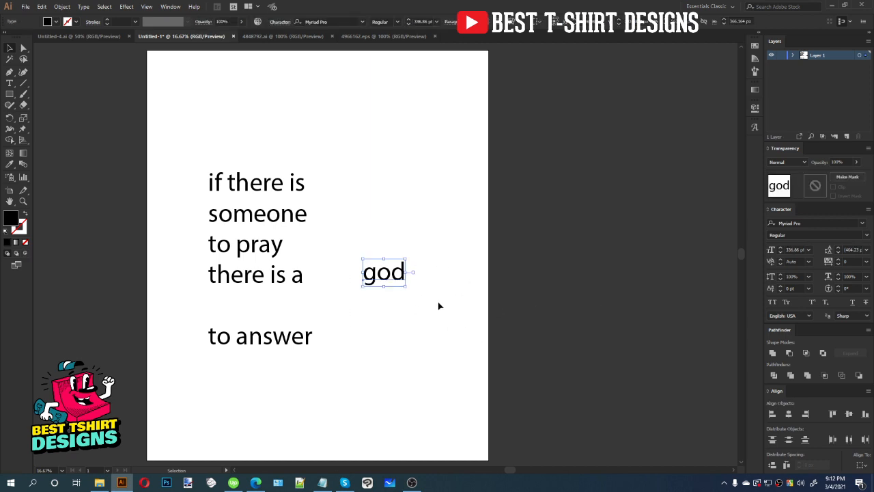
- Set the word "god" in the OLD SPORT 02 ATHLETIC NCV font and enlarge it to about 547 pt
click(346, 22)
text(a)
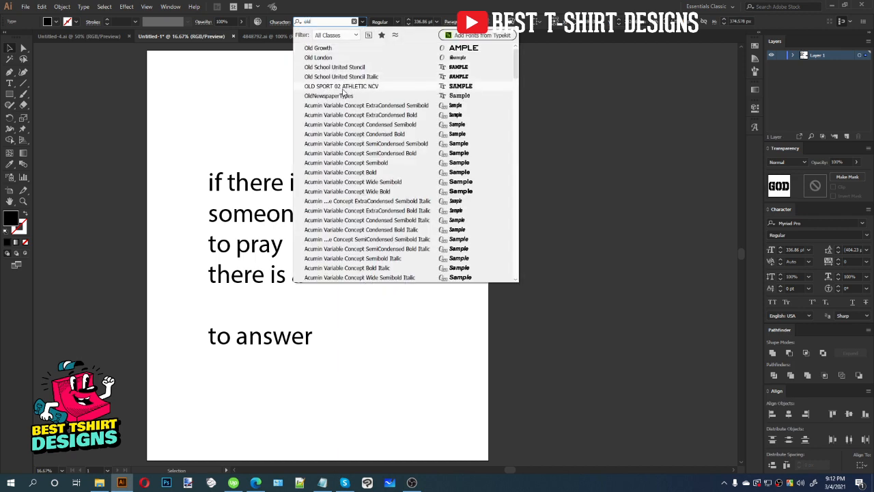
click(342, 89)
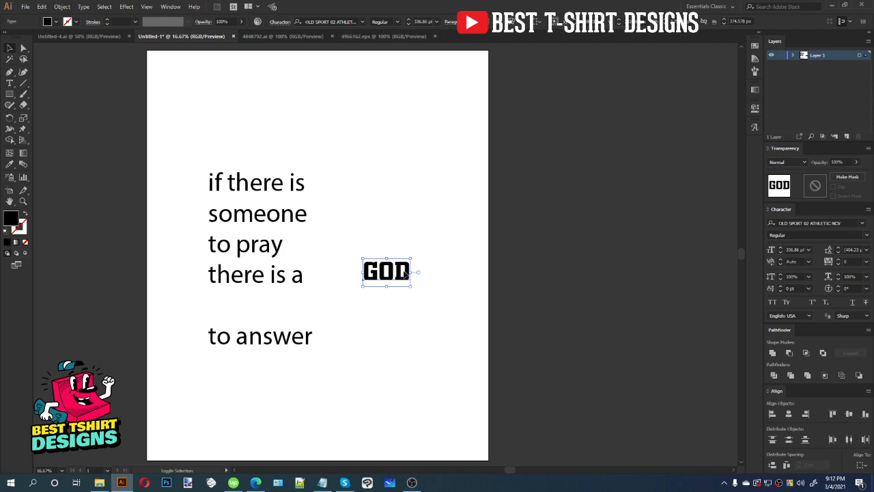
drag(413, 273, 424, 312)
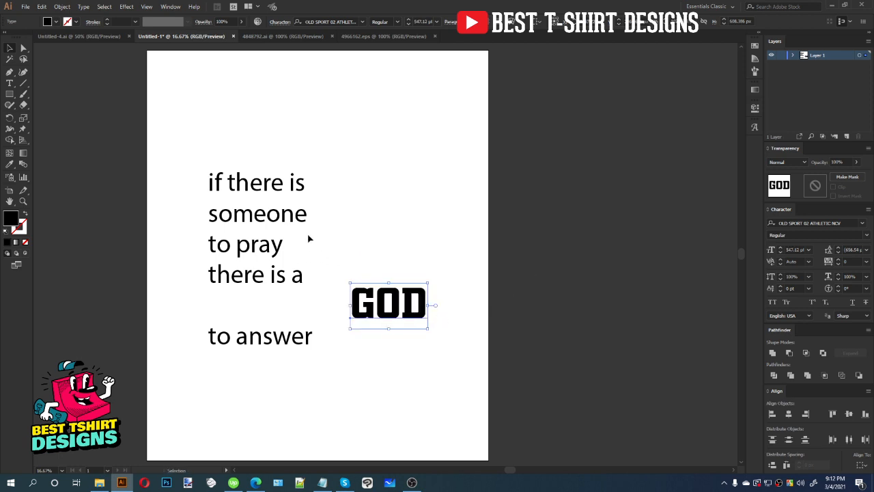
- Move the remaining quote lines up the artboard and place GOD near the artboard's horizontal centre
click(264, 277)
drag(263, 277, 247, 182)
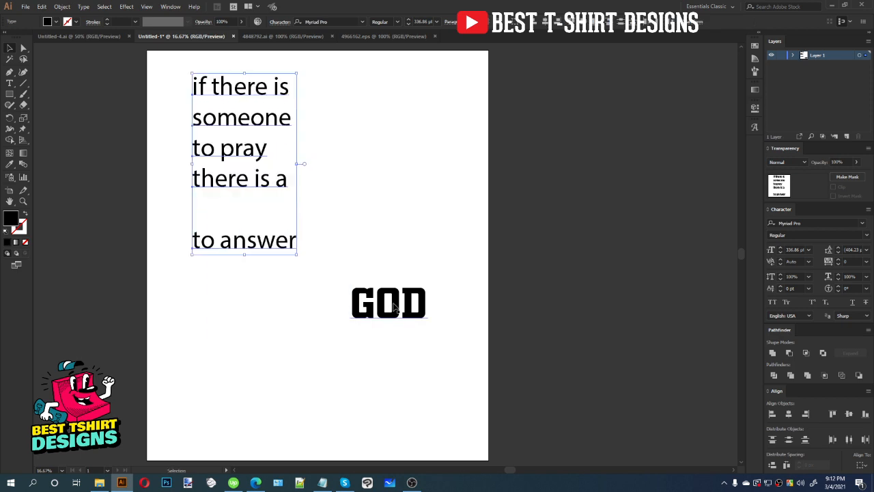
drag(395, 308, 318, 305)
click(375, 257)
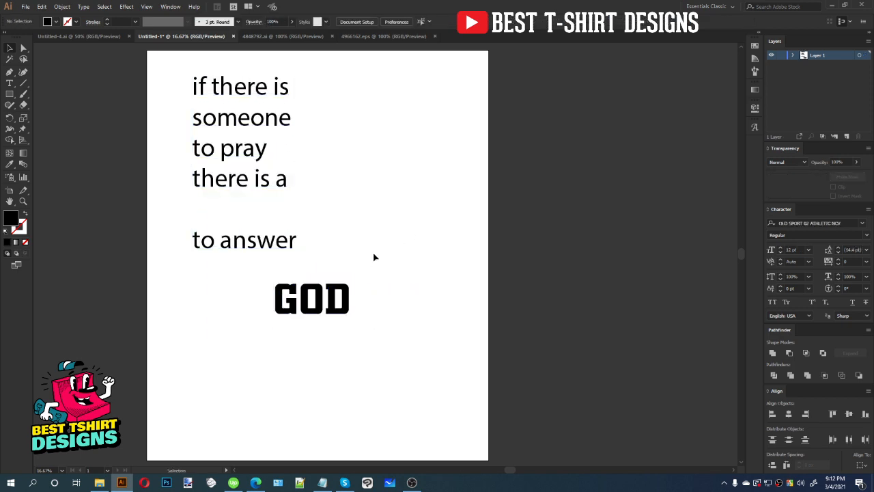
- Separate "if there is" from the quote and place it above GOD, with the remaining lines moved toward the artboard's left edge
scroll(374, 257, up, 3)
drag(250, 305, 320, 229)
click(312, 161)
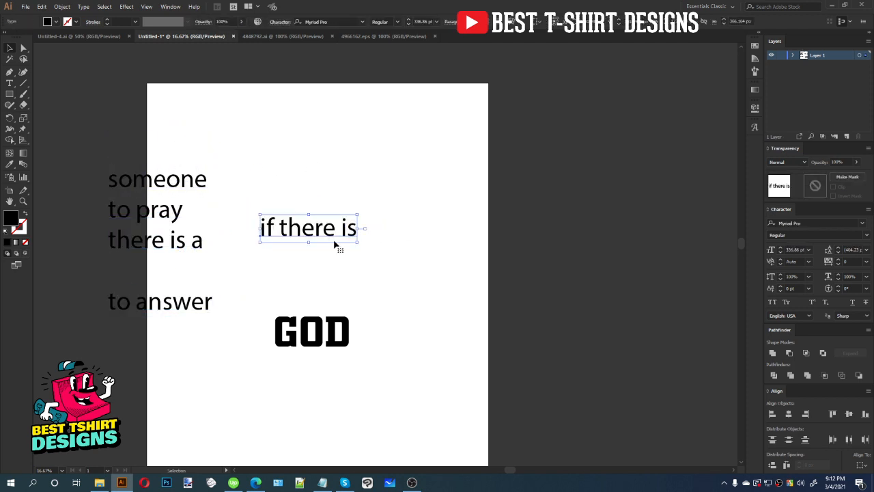
- Set "if there is" in the Alone On Earth font, centre it above GOD, and move GOD slightly closer to it
click(344, 22)
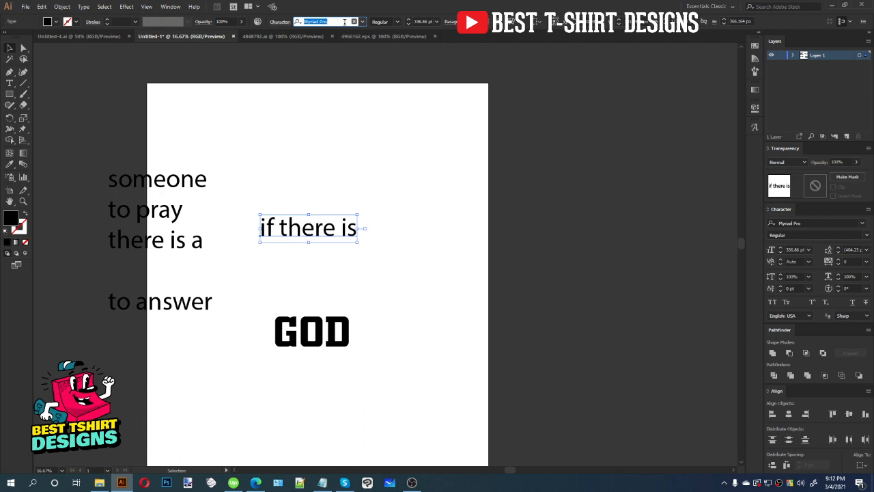
text(alone)
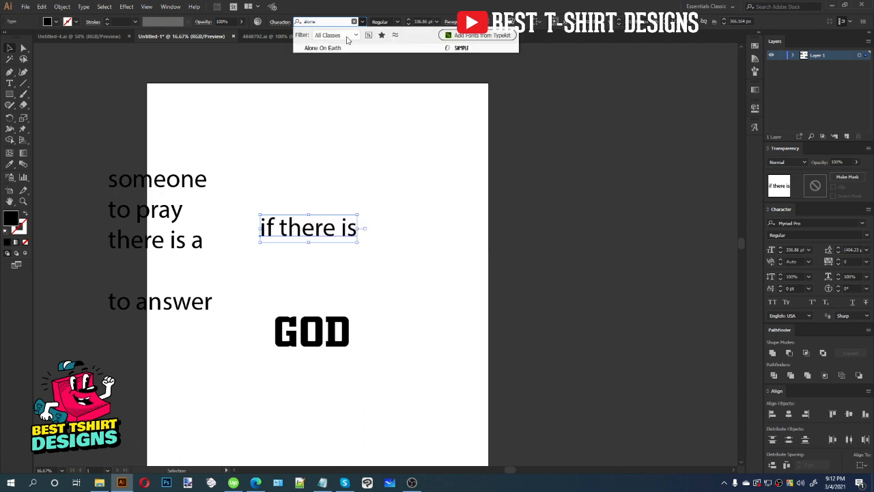
click(341, 48)
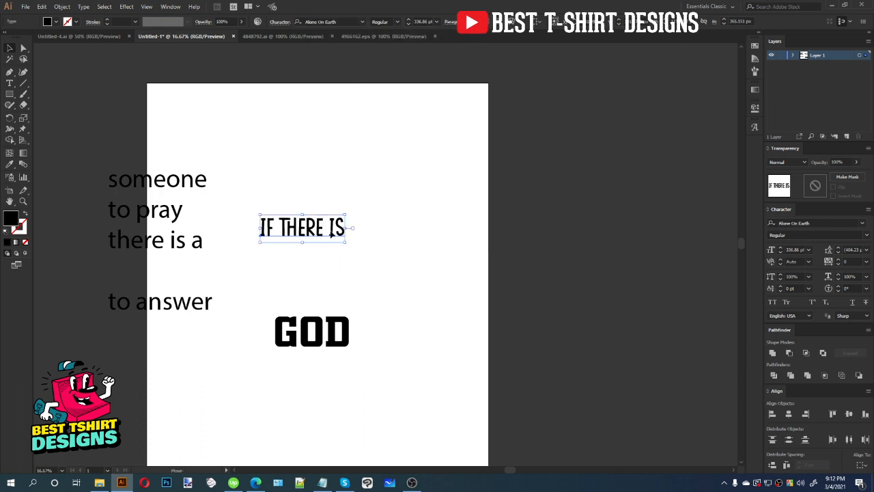
drag(329, 227, 339, 227)
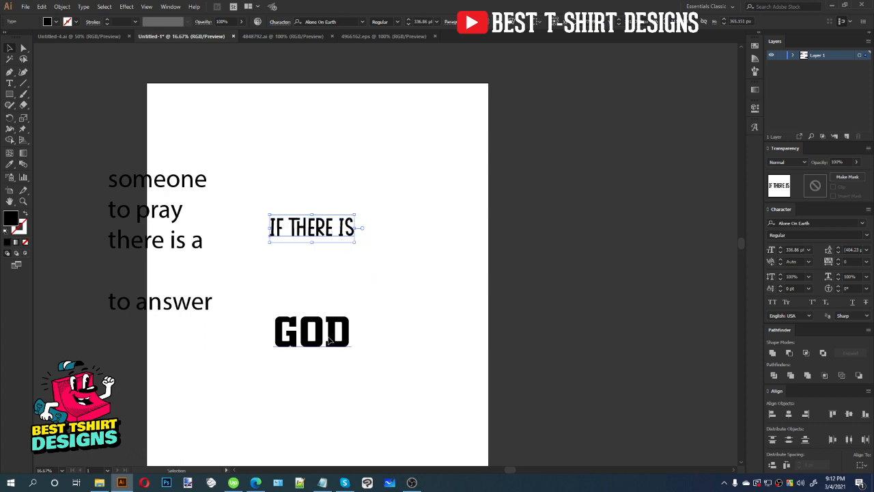
mouse_move(334, 337)
mouse_down()
mouse_move(334, 307)
mouse_move(334, 325)
mouse_up()
scroll(319, 288, up, 1)
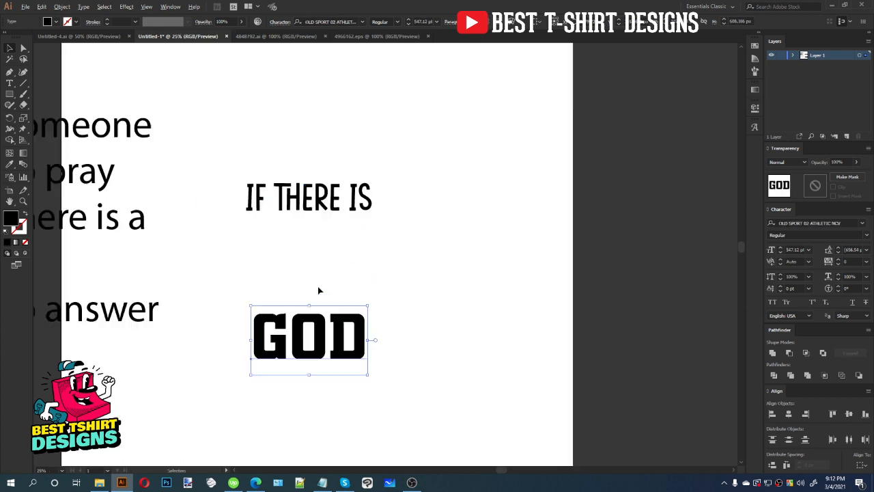
drag(378, 253, 423, 238)
drag(245, 126, 494, 399)
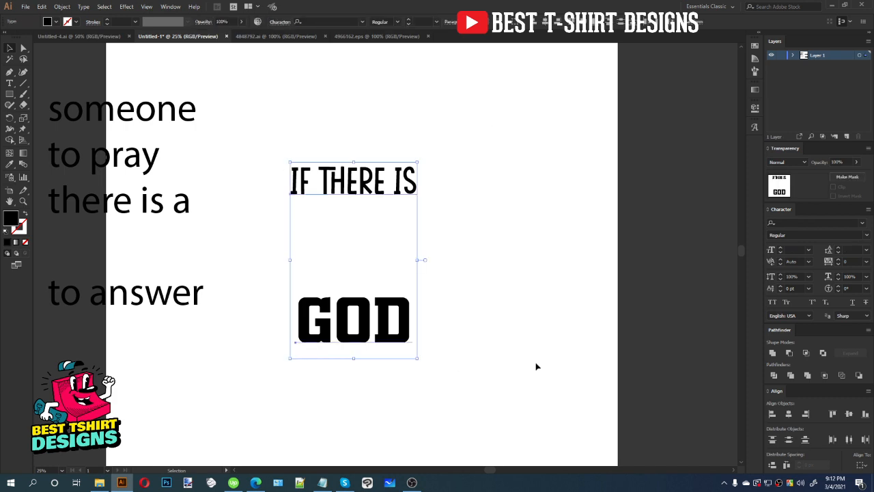
click(537, 366)
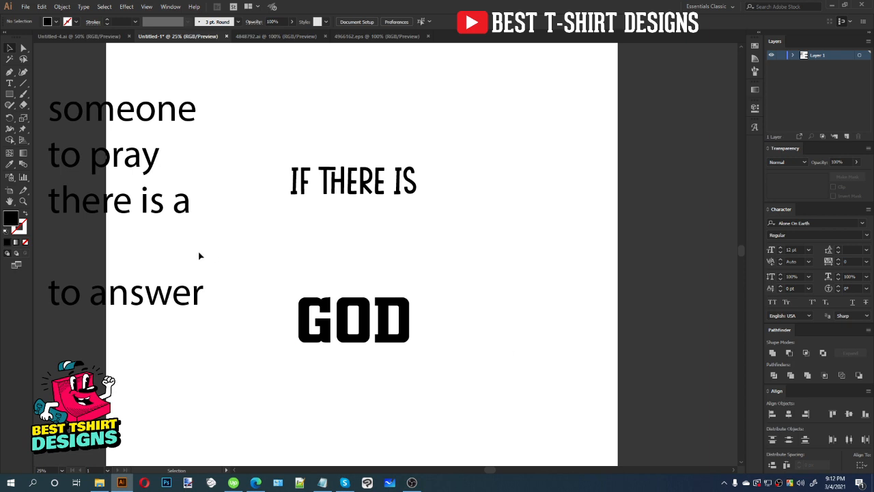
drag(249, 133, 552, 473)
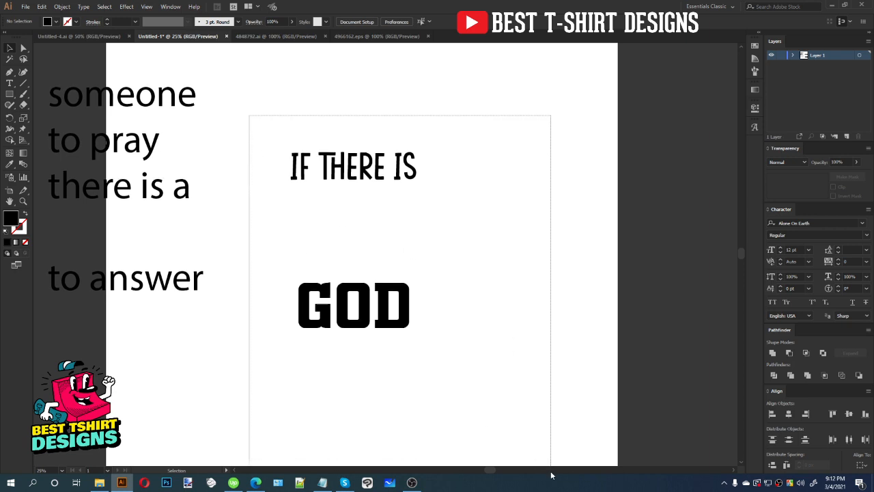
scroll(473, 395, up, 2)
click(508, 349)
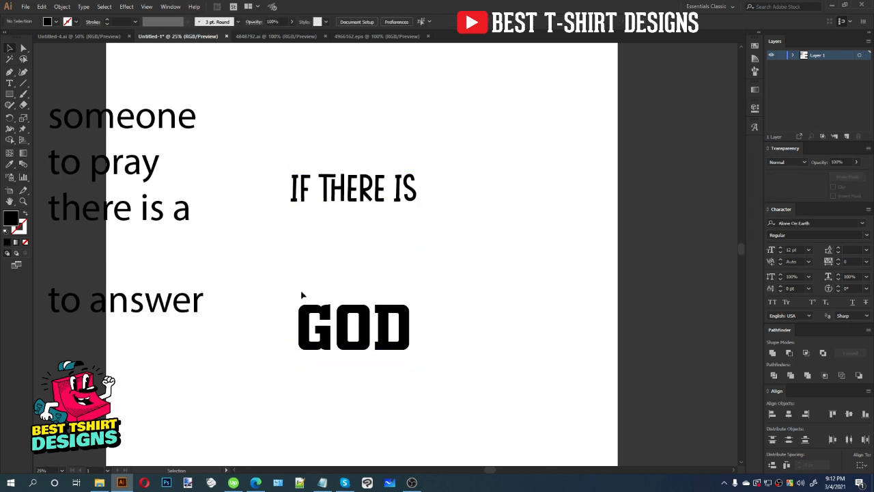
- Place "someone" directly below "if there is" and set it in the Amertha PERSONAL USE ONLY font
drag(170, 126, 400, 224)
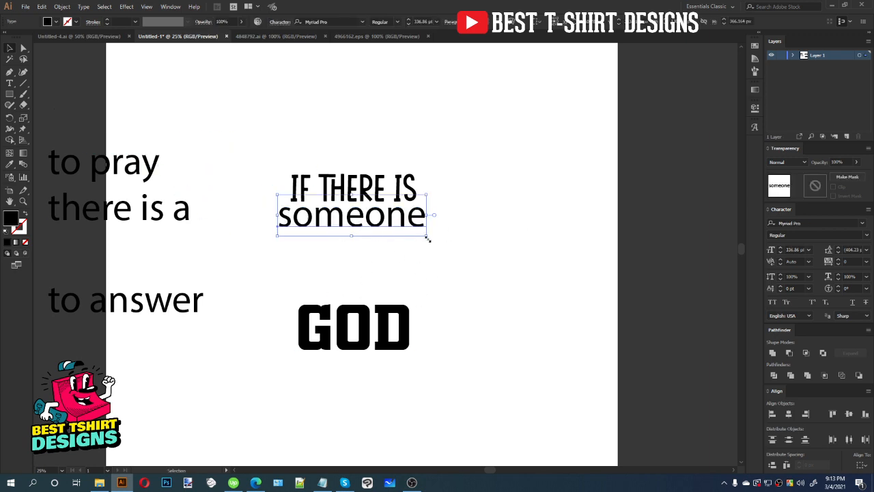
click(353, 22)
text(am)
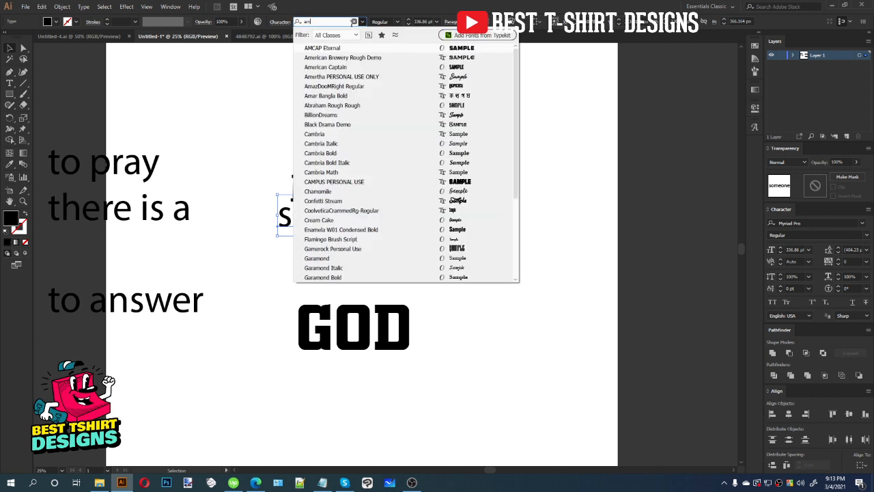
click(349, 76)
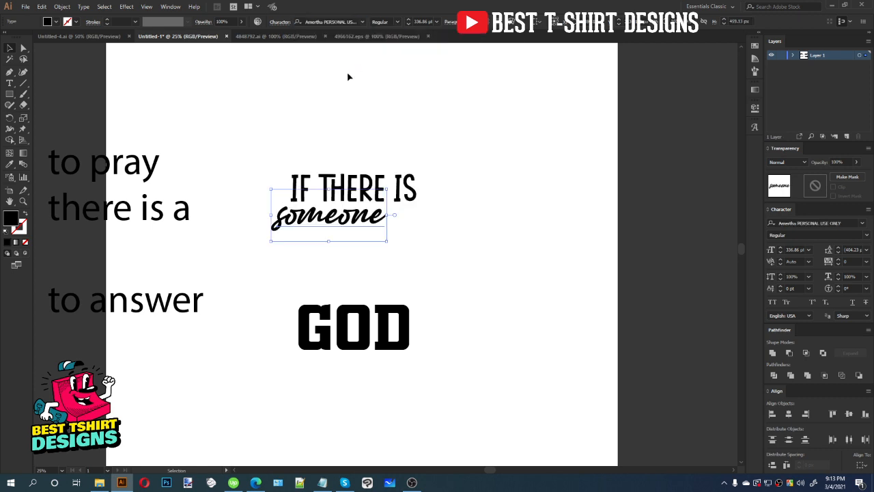
- Enlarge "someone" to about 421 pt and capitalize its first letter
mouse_move(387, 215)
mouse_down()
mouse_move(418, 215)
mouse_move(376, 211)
mouse_up()
key(t)
drag(301, 216, 274, 216)
text(S)
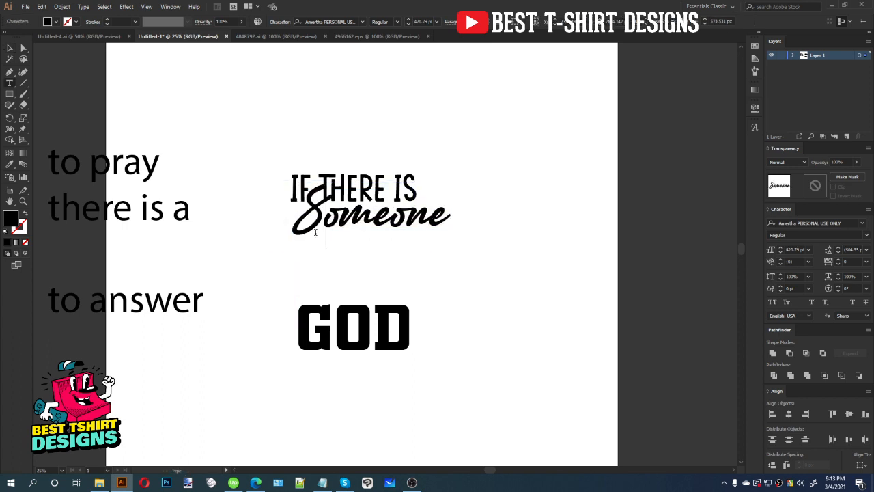
click(10, 48)
- Set "Someone" in the BillionDreams font and tuck it centred and close beneath "if there is"
click(327, 23)
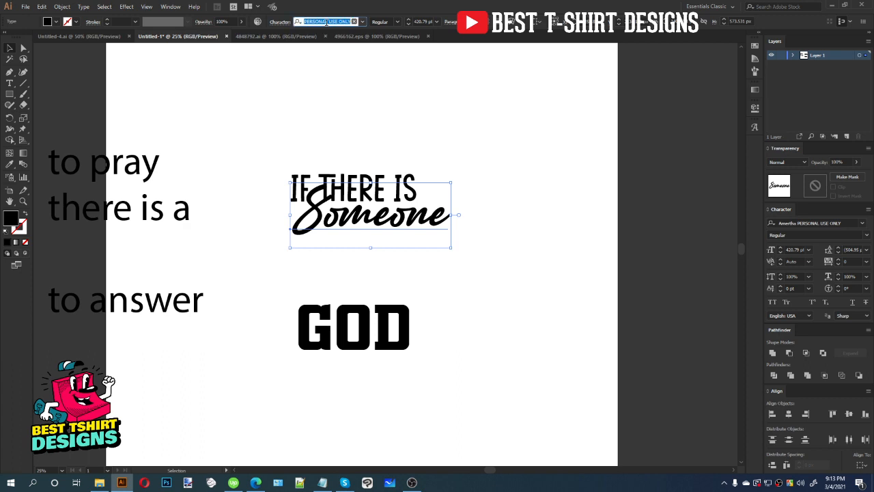
text(bil)
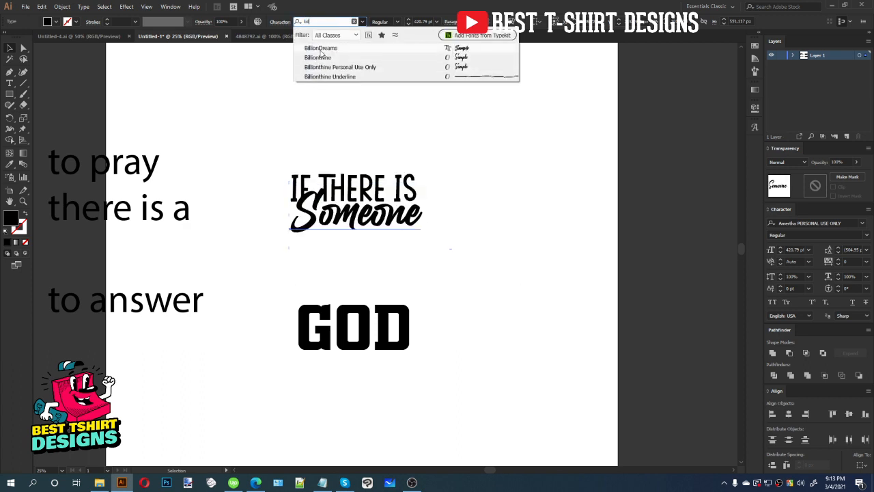
click(321, 49)
drag(375, 222, 367, 230)
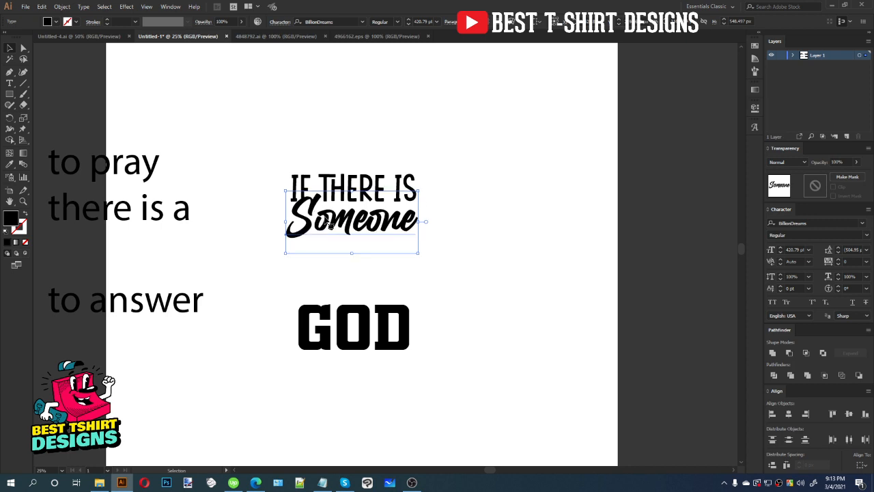
key(Up)
key(Up)
key(Up)
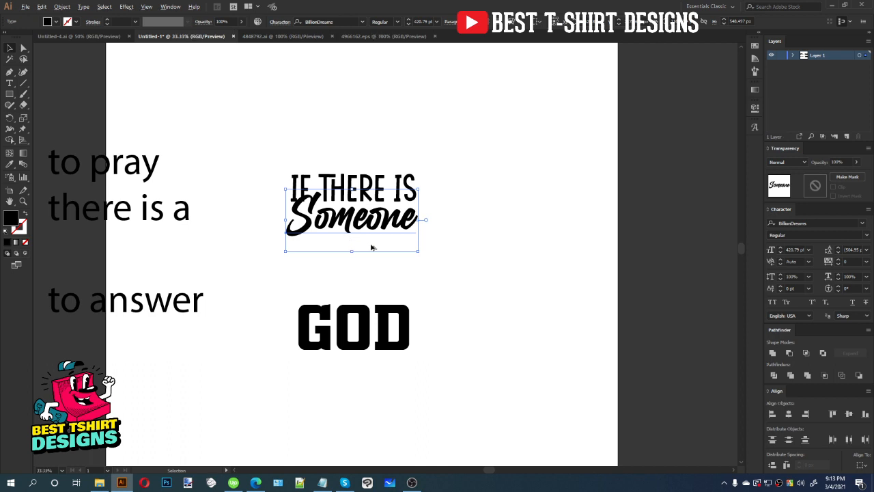
- Place "to pray" centred below "Someone" and copy the text style of "if there is" onto it with the Eyedropper
scroll(373, 247, up, 1)
scroll(370, 210, down, 1)
drag(135, 163, 386, 249)
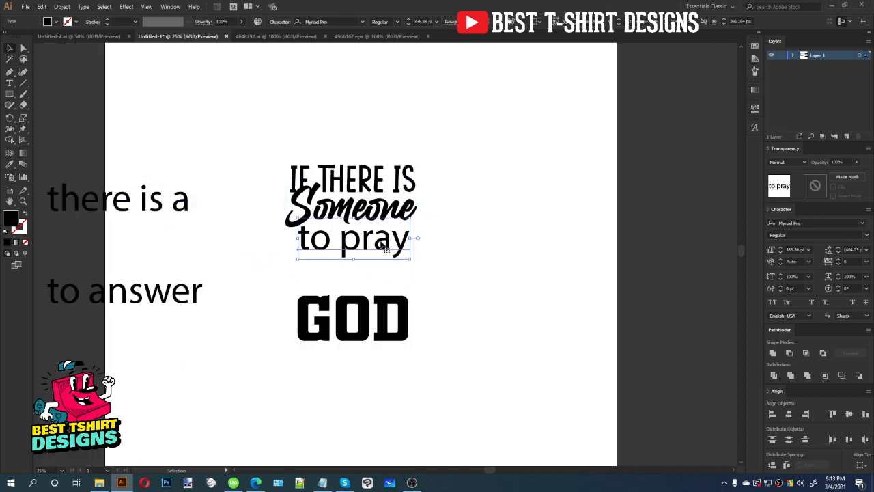
key(i)
click(354, 183)
key(v)
drag(363, 235, 397, 243)
- Place "there is a" between "to pray" and GOD, and move GOD up closer to it
drag(175, 209, 400, 275)
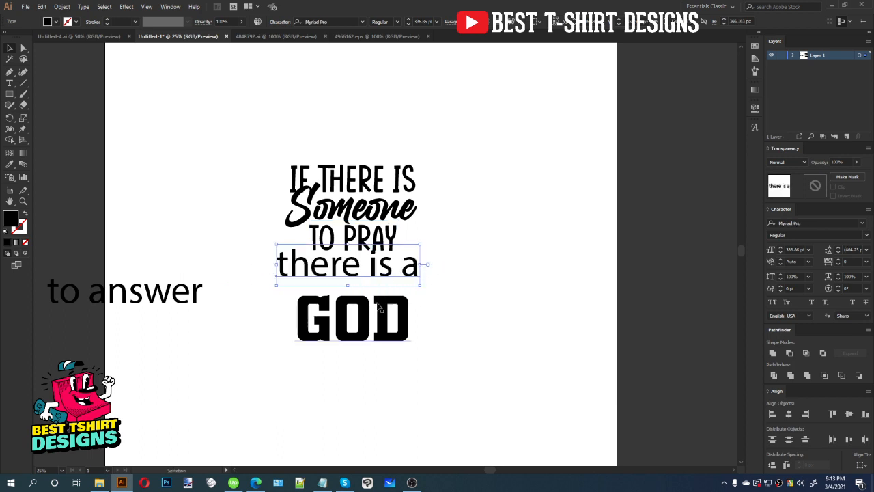
drag(357, 309, 358, 295)
click(383, 265)
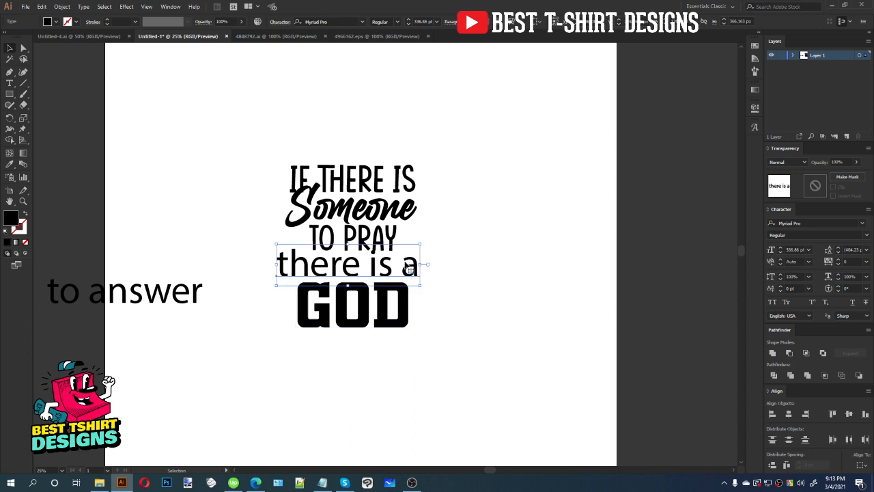
- Copy the text style of "Someone" onto "there is a" and shrink it to about 304 pt, centred above GOD
key(i)
click(401, 207)
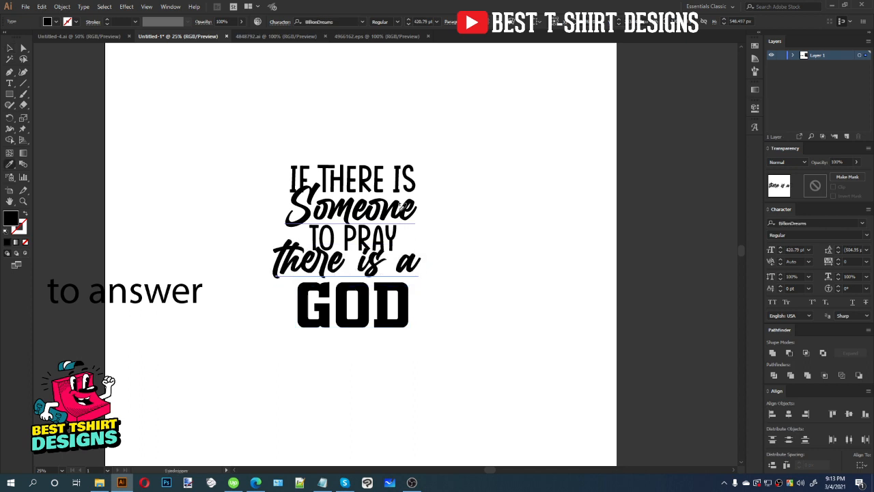
key(v)
drag(388, 255, 409, 265)
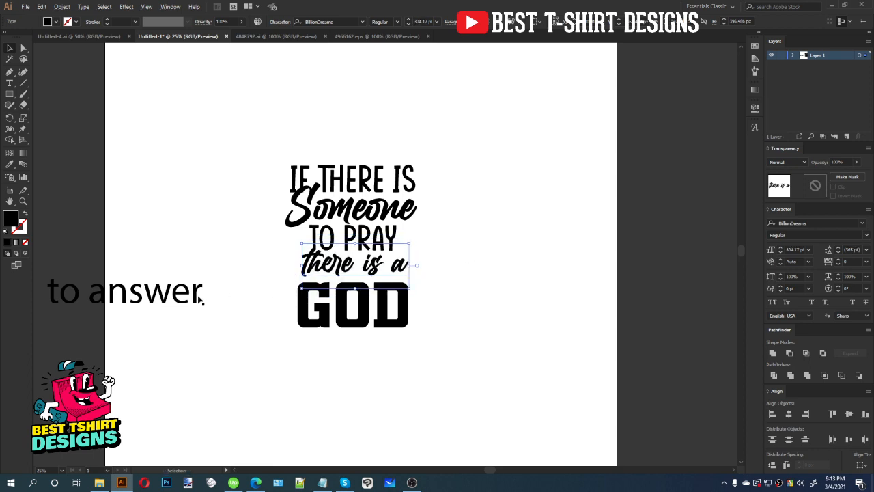
- Place "to answer" below GOD and copy the text style of "if there is" onto it with the Eyedropper
drag(200, 299, 421, 356)
key(i)
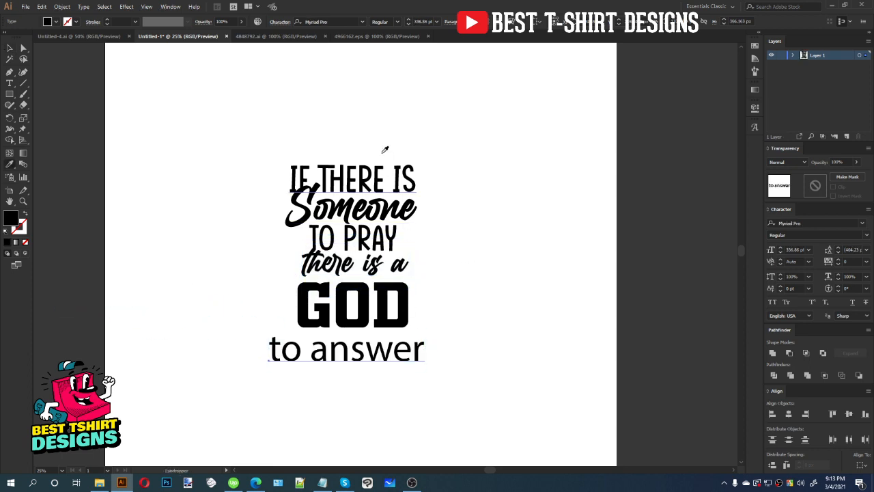
click(379, 178)
key(v)
drag(357, 343, 384, 343)
- Convert all six lines of the quote to outlines
drag(465, 400, 282, 158)
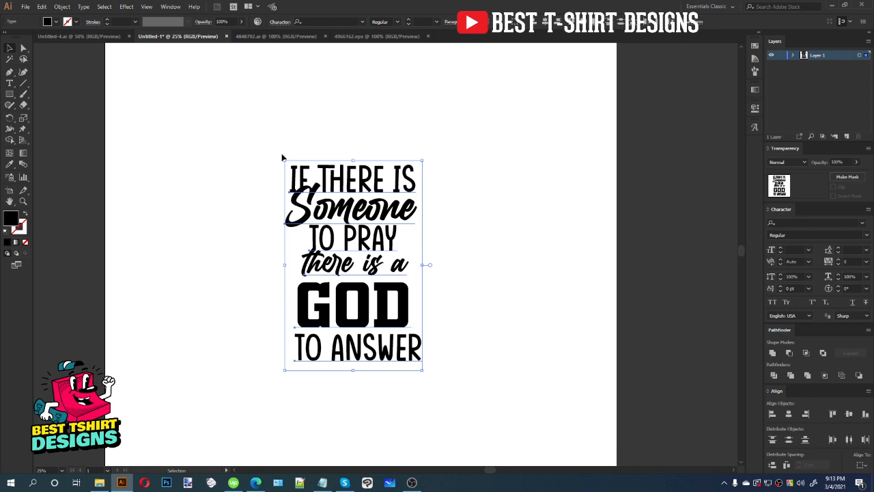
drag(473, 271, 449, 257)
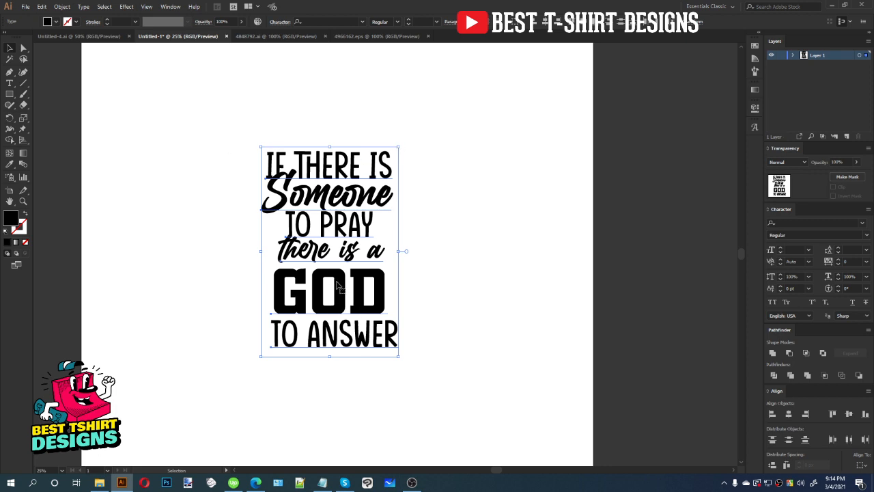
right_click(326, 257)
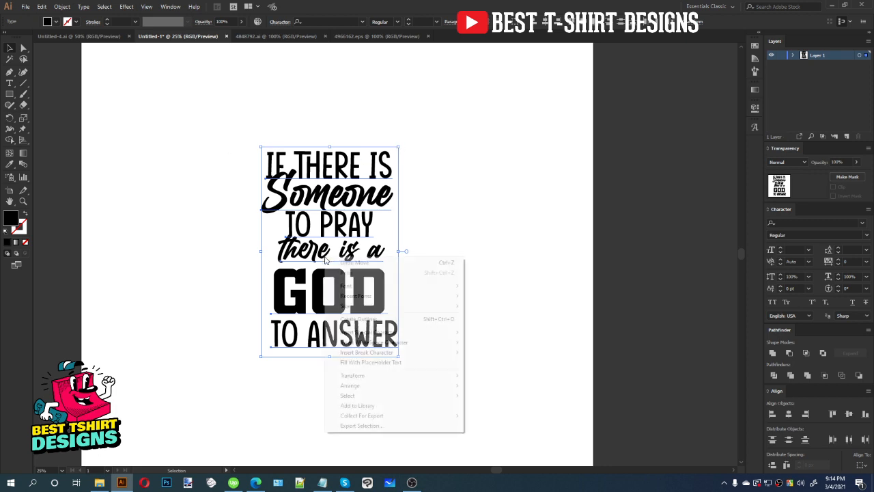
click(360, 319)
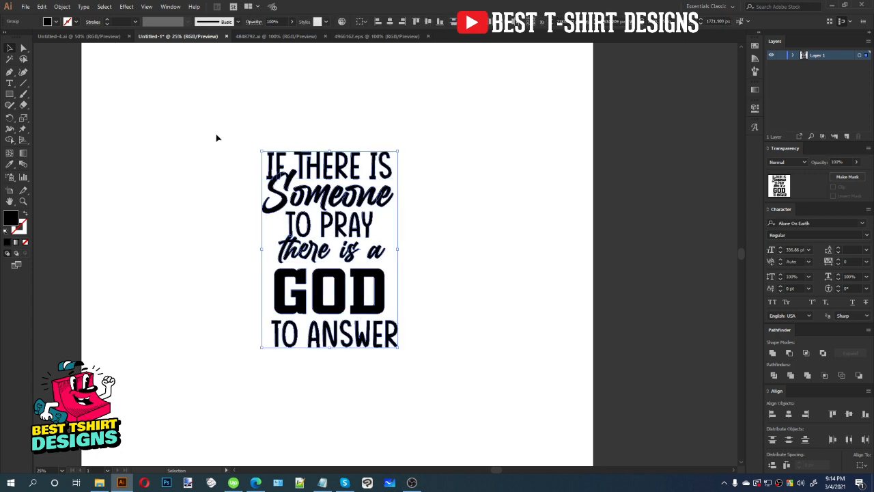
- Align all the outlined quote lines to a common horizontal centre
drag(216, 138, 449, 371)
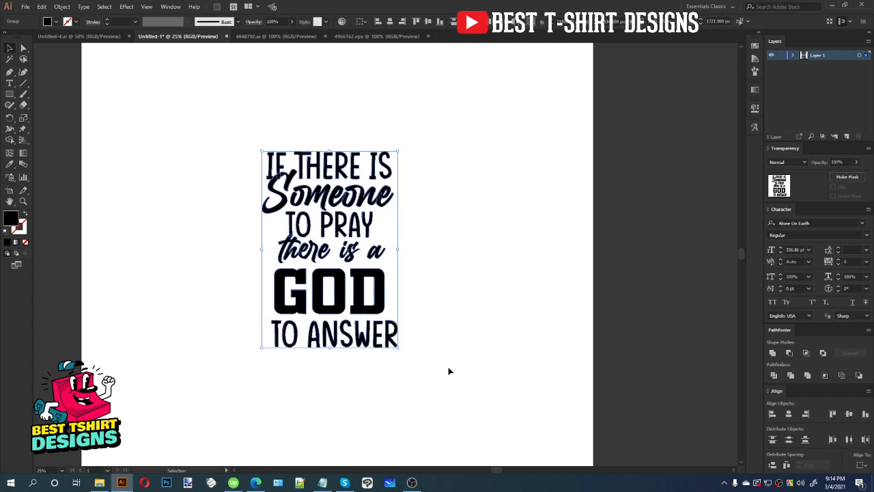
click(392, 22)
click(334, 92)
- Draw a black rectangle 500 px wide and 600 px high on the side of the quote nearest the artboard's right edge
scroll(382, 230, up, 1)
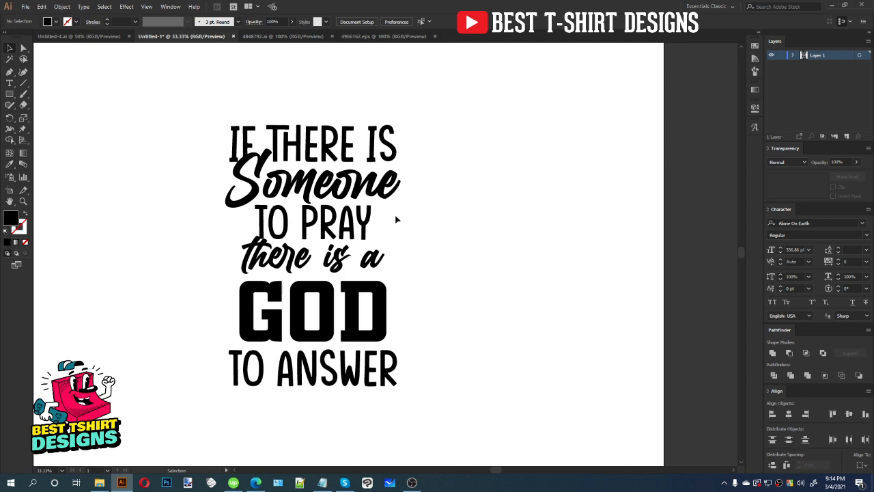
scroll(416, 232, down, 2)
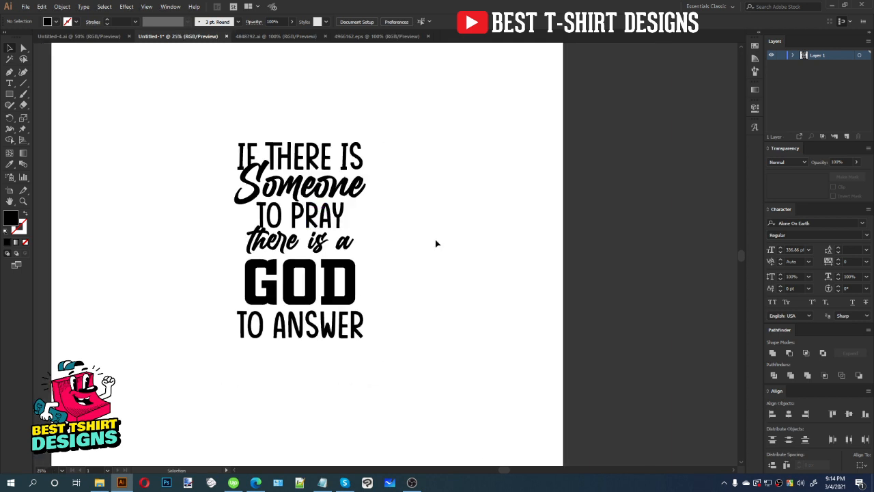
scroll(387, 216, up, 1)
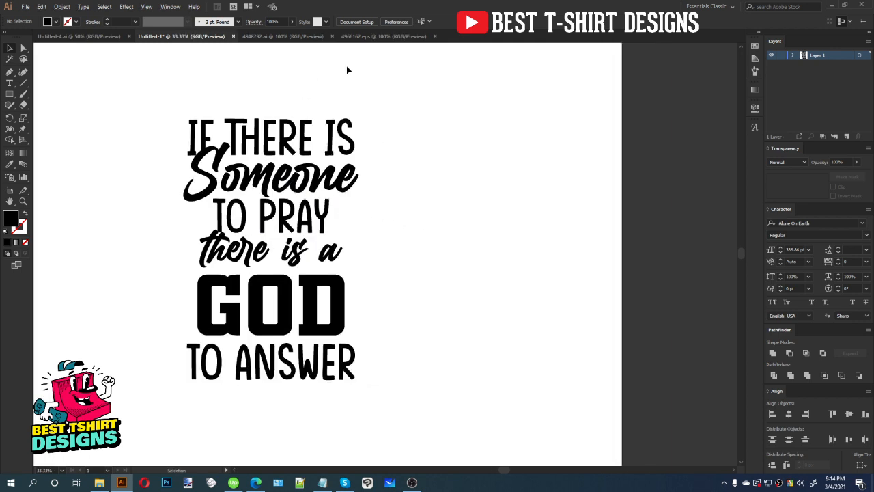
scroll(345, 68, up, 1)
scroll(188, 122, down, 1)
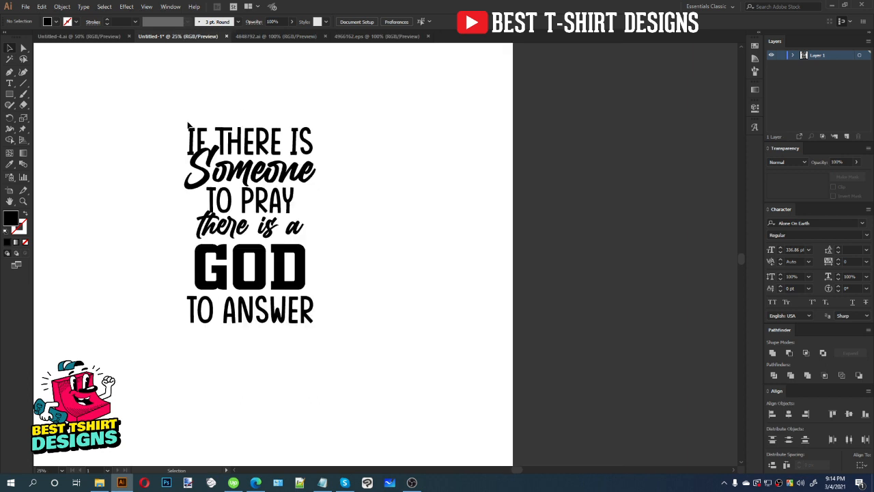
click(9, 95)
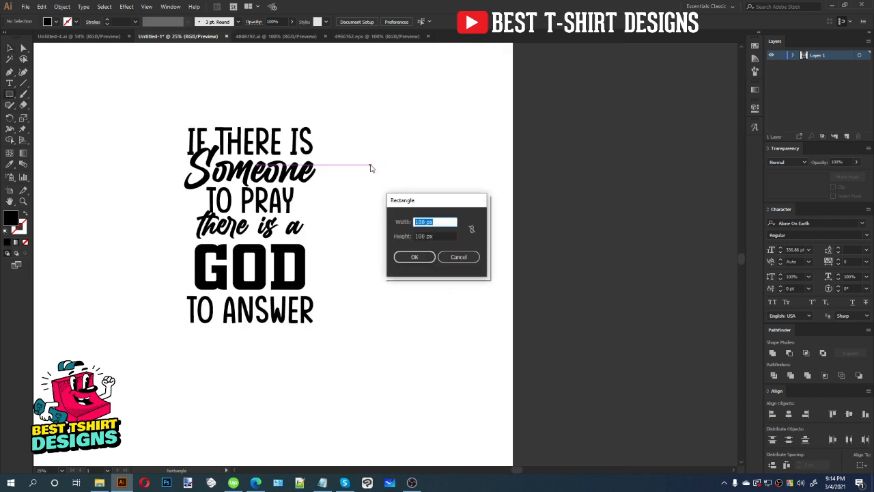
text(500)
key(Tab)
text(6)
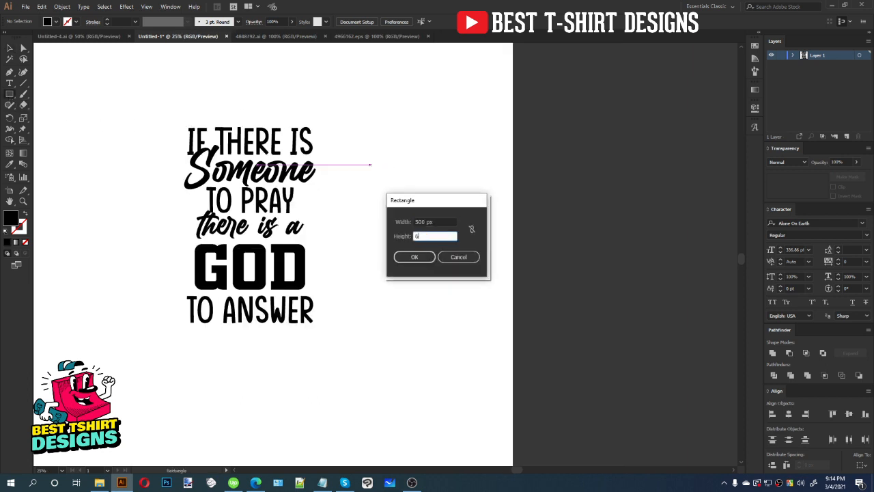
text(00)
key(Return)
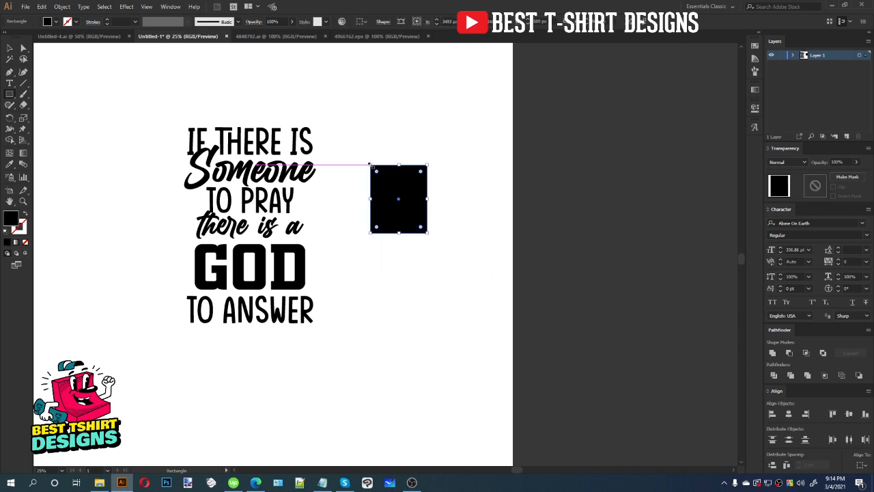
- Scale the rectangle proportionally to about 1173 by 1408 px and place it between the artboard's left edge and the quote
key(v)
drag(428, 234, 529, 365)
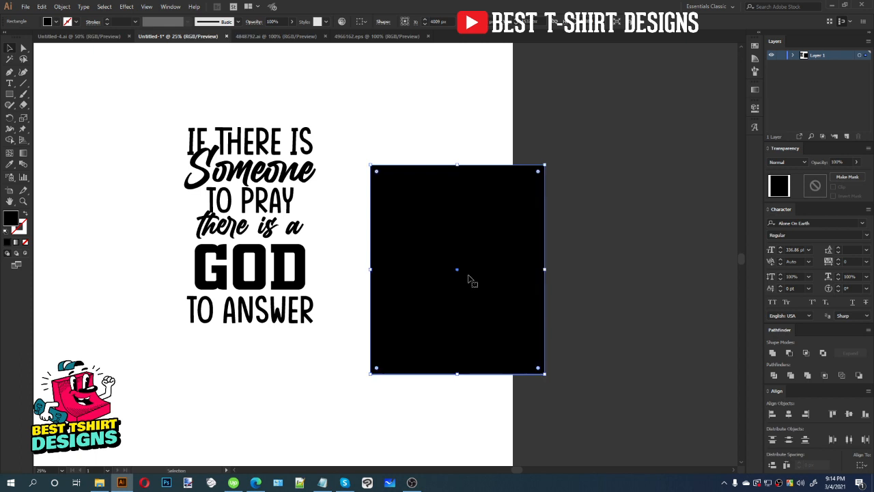
drag(442, 289, 195, 263)
drag(279, 235, 238, 235)
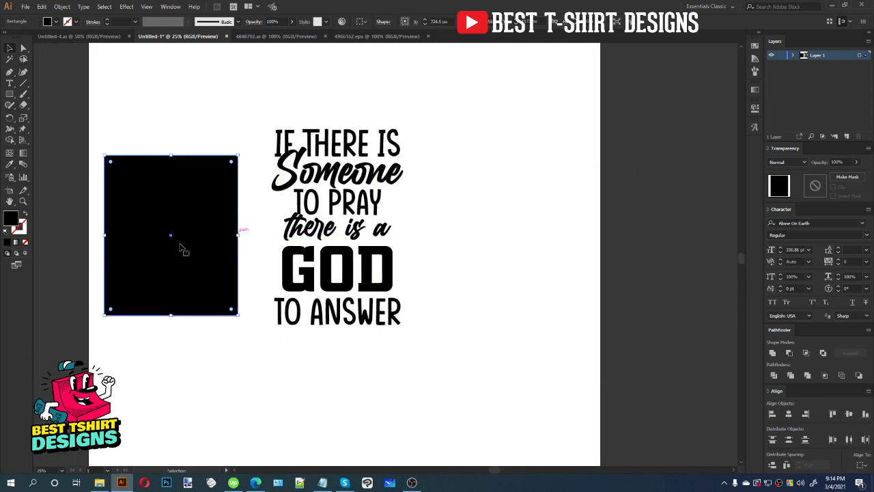
- Lower the rectangle's opacity to 30%
scroll(68, 251, up, 1)
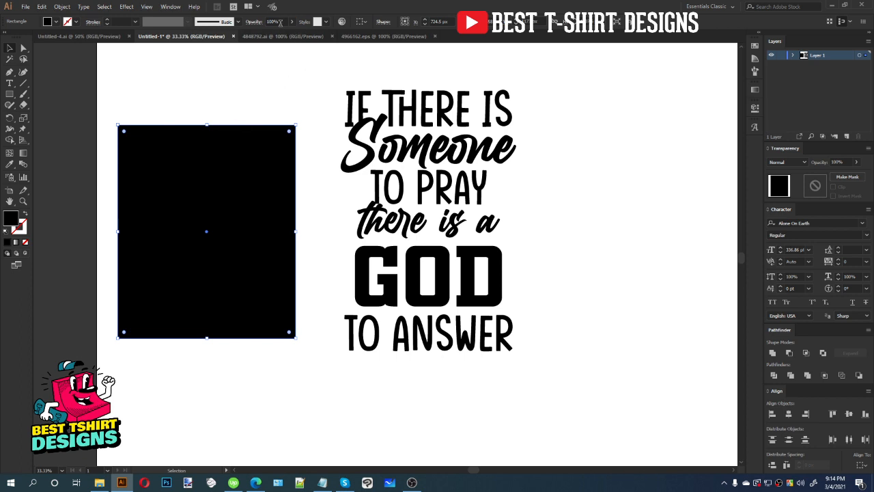
scroll(280, 23, down, 7)
click(153, 103)
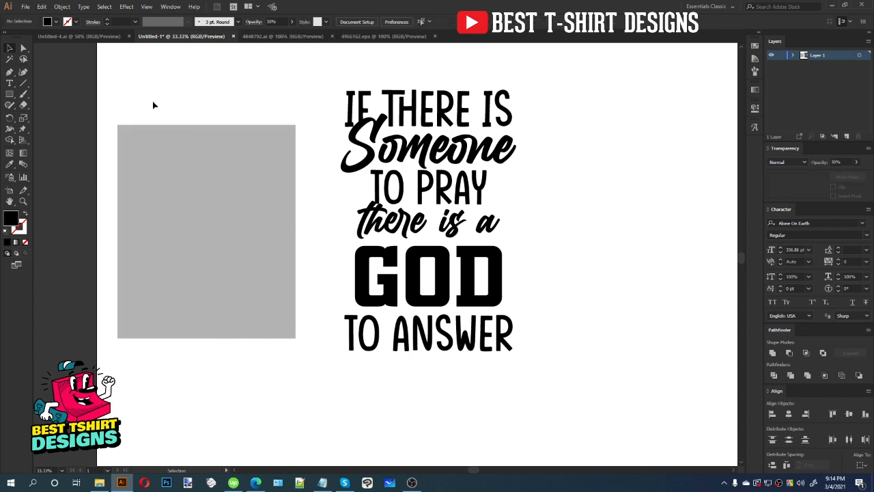
drag(154, 103, 212, 258)
key(Delete)
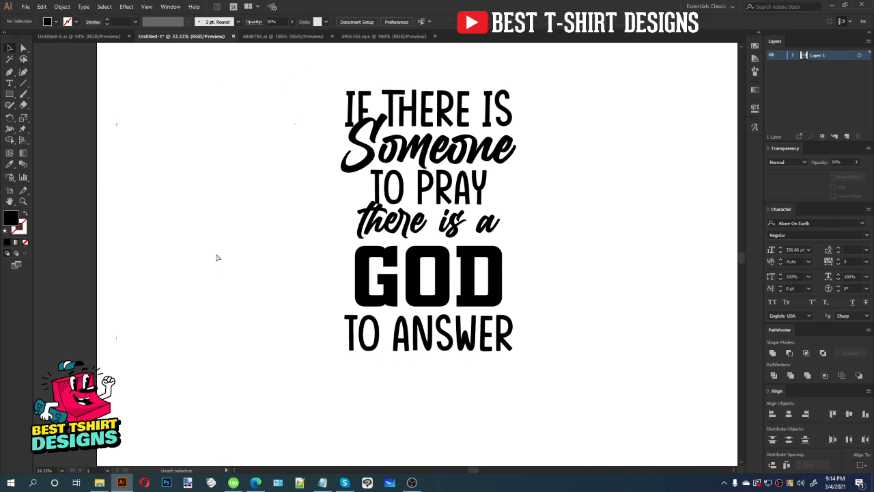
key(ctrl+z)
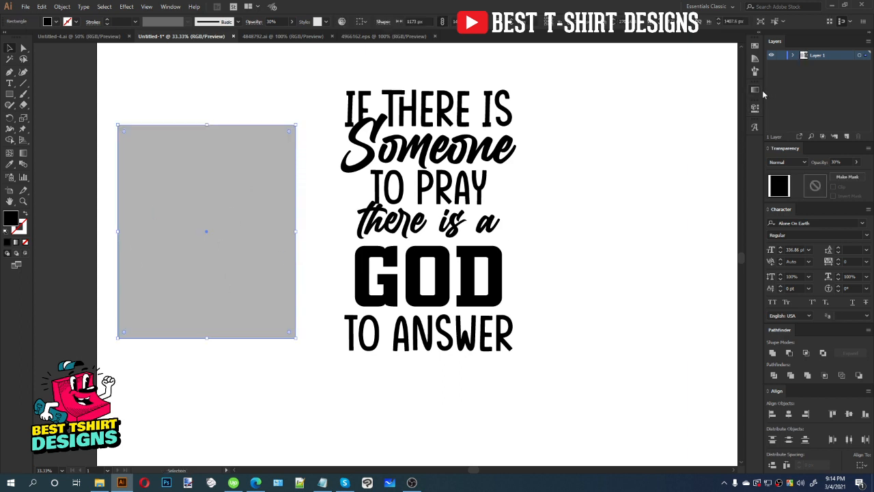
- Expand Layer 1 and lock the rectangle
click(793, 56)
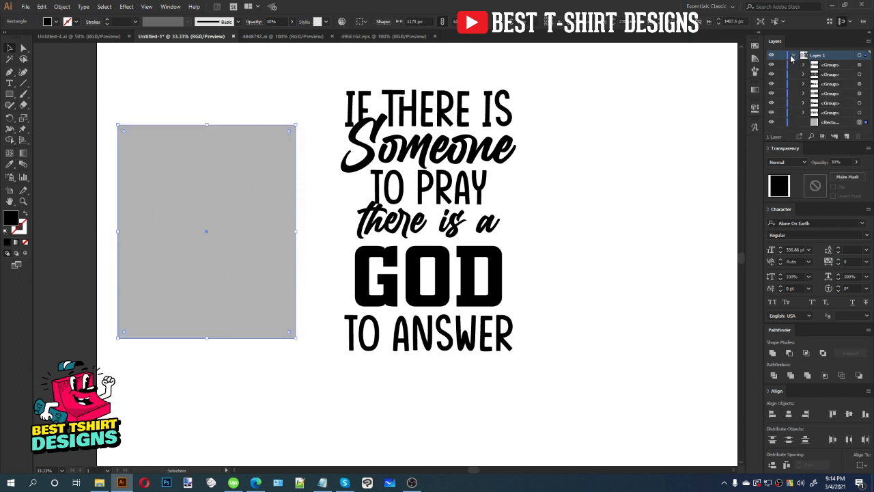
click(781, 122)
drag(271, 222, 318, 220)
- Scale the whole quote down proportionally to about 1305 px high and centre it over the grey rectangle
drag(372, 72, 625, 384)
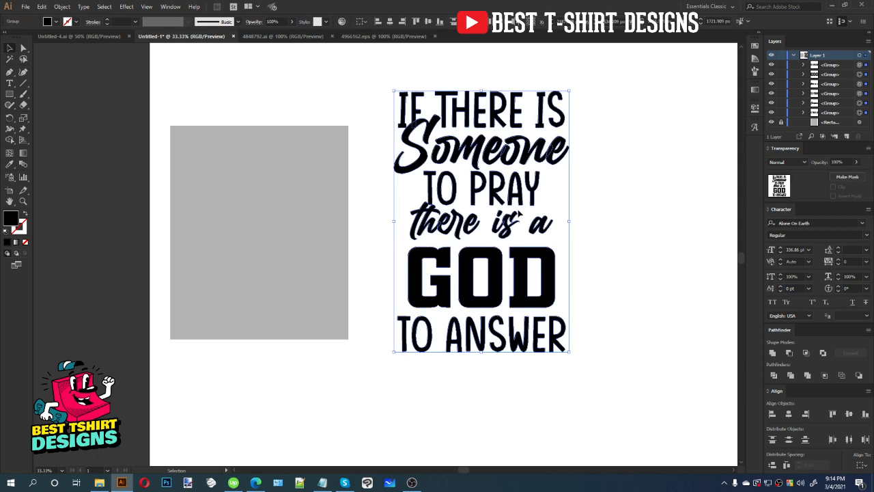
drag(569, 220, 287, 234)
scroll(195, 211, up, 1)
scroll(270, 200, down, 1)
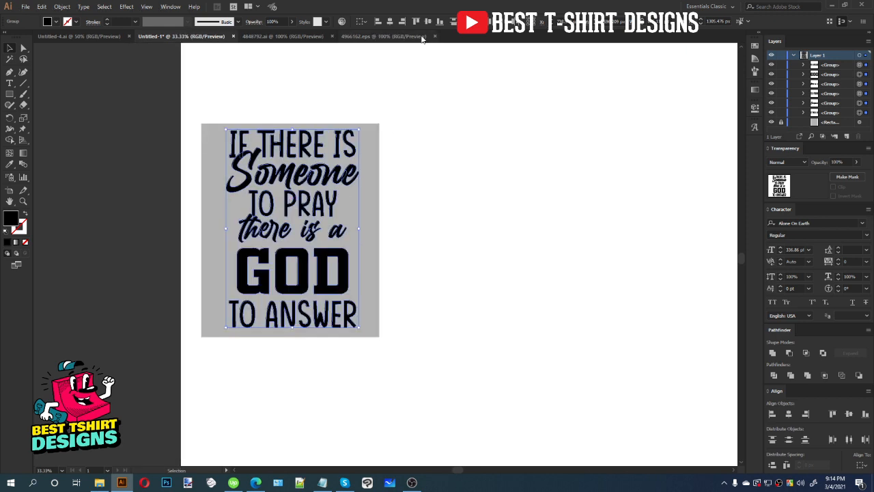
- Centre the whole quote horizontally and vertically on the grey rectangle
click(390, 21)
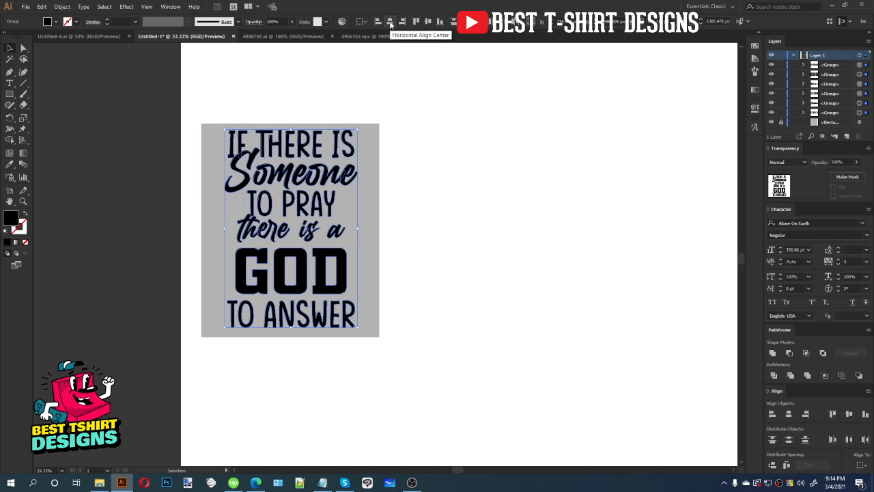
click(428, 21)
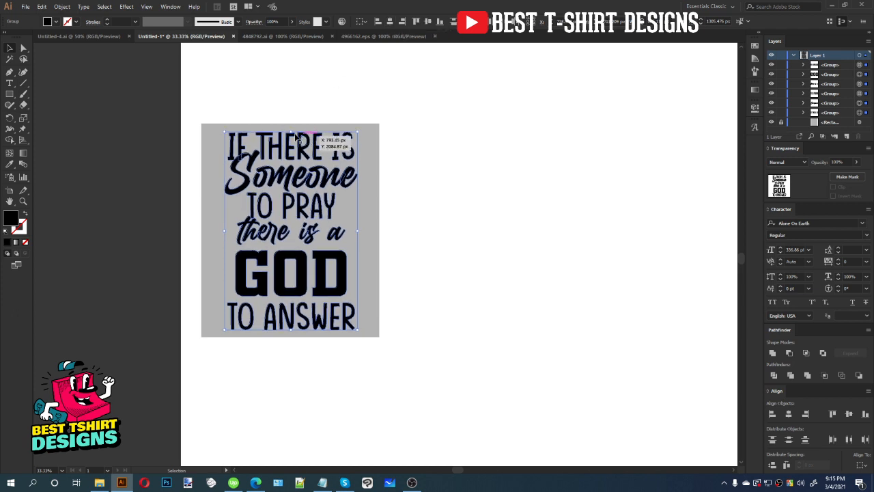
click(441, 172)
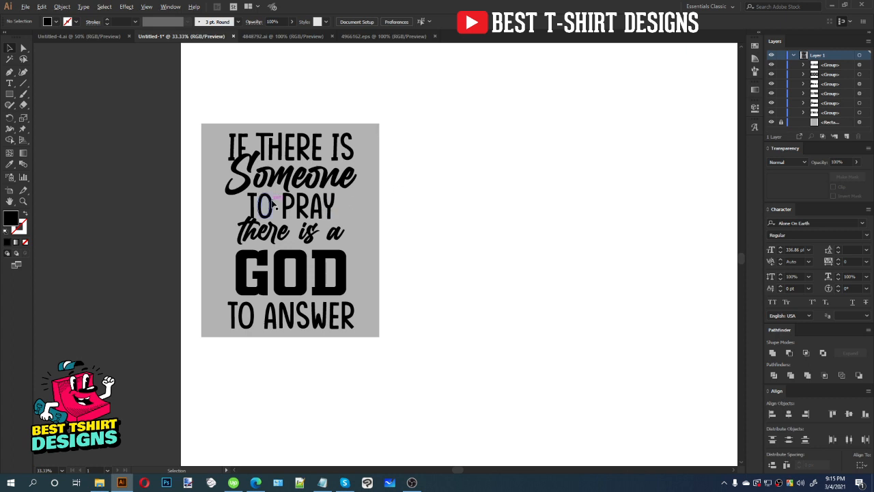
scroll(273, 201, up, 1)
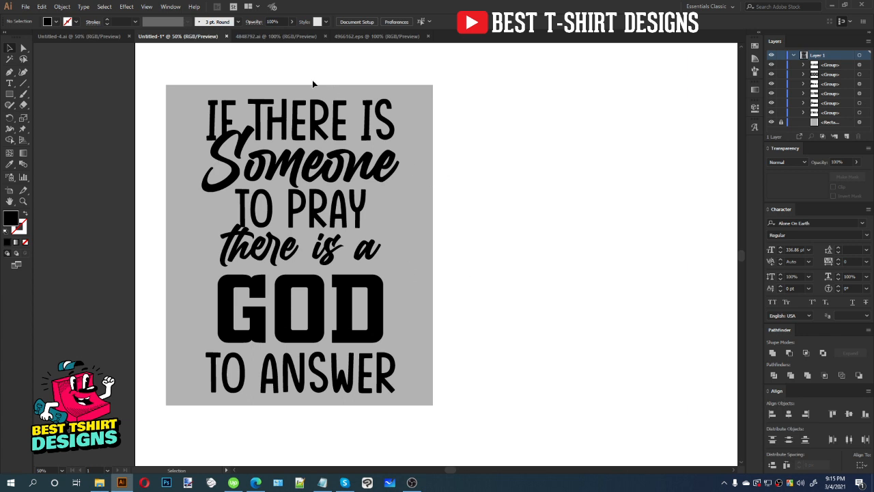
- Browse the ornament files and copy the third divider of the second column, with curled scrolls and a small loop, from 4966162.eps
click(272, 37)
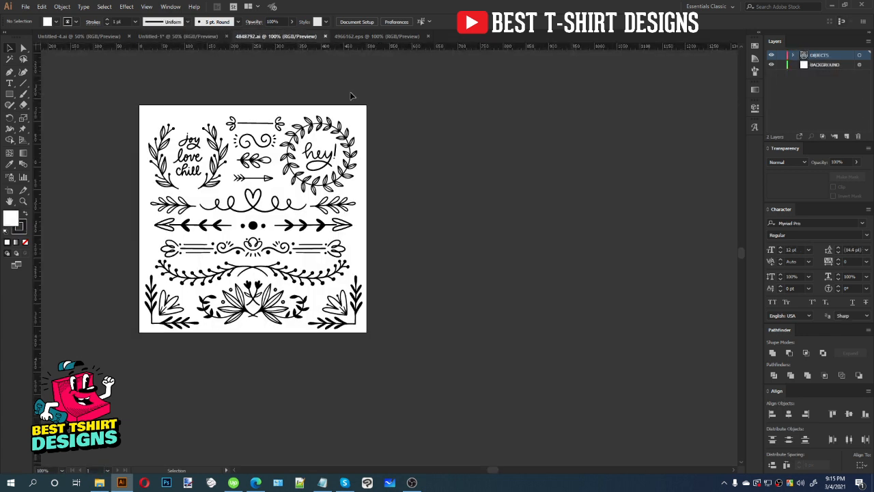
click(377, 36)
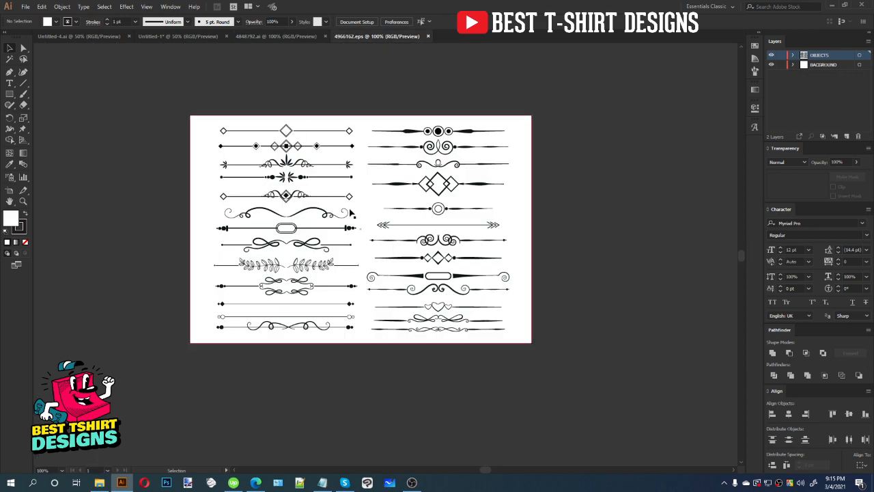
scroll(465, 257, up, 1)
scroll(464, 257, down, 1)
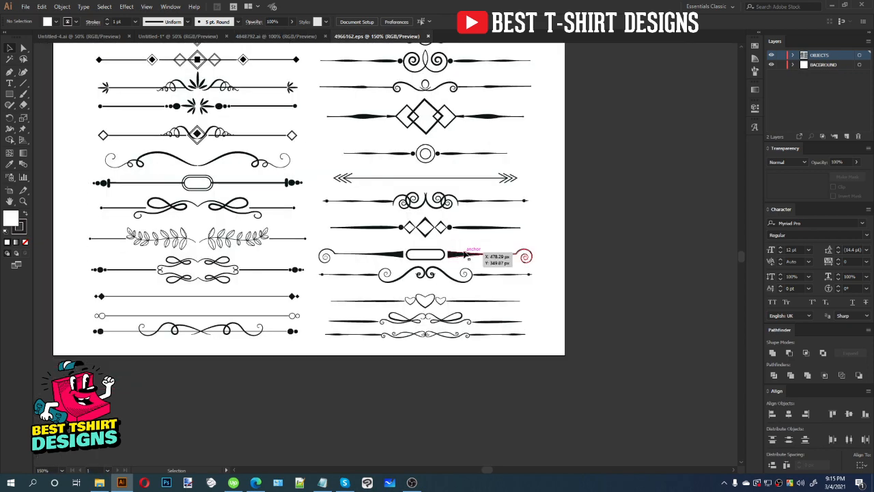
scroll(364, 330, up, 2)
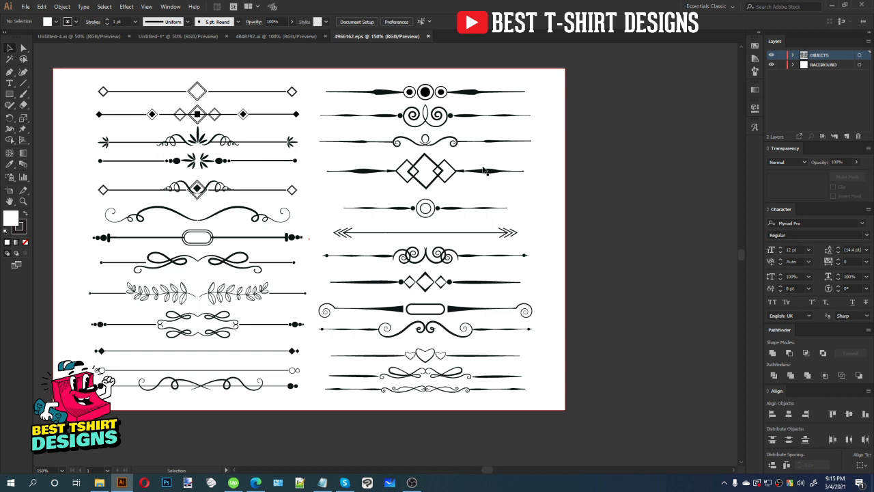
click(452, 141)
double_click(452, 141)
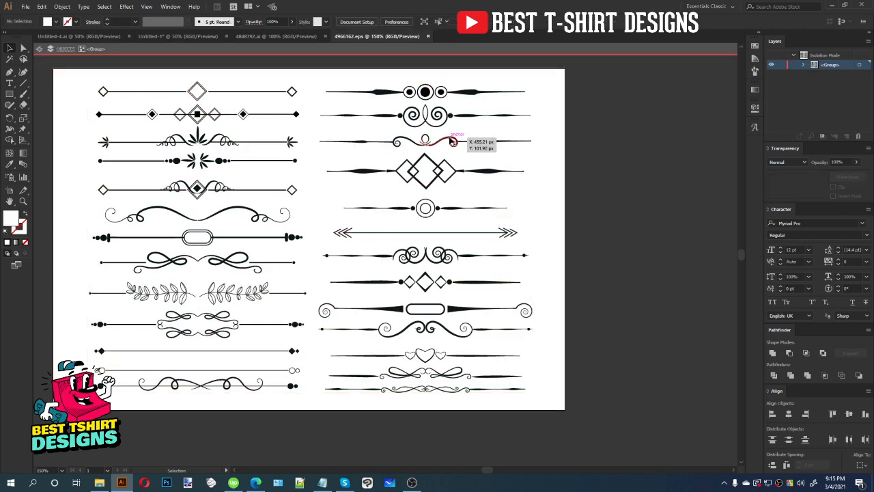
click(453, 141)
key(ctrl+c)
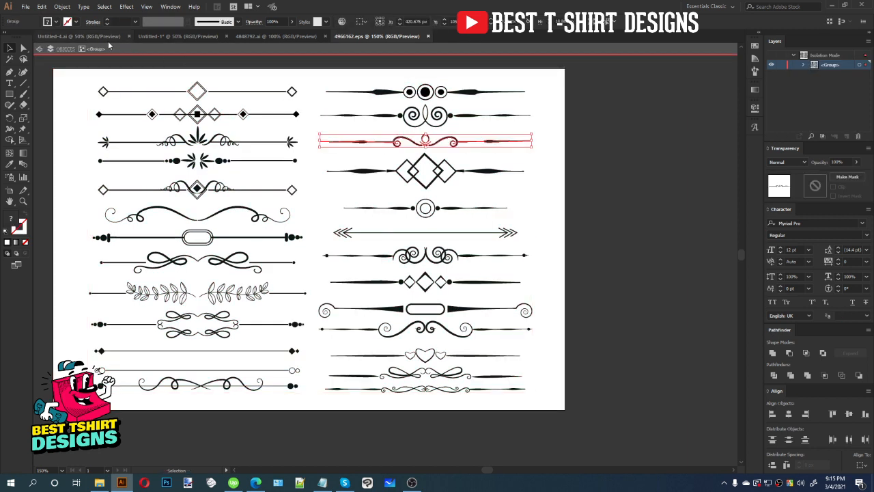
- Paste the scroll divider into the Untitled-1 design and place it centred just below "TO ANSWER"
click(153, 37)
key(ctrl+v)
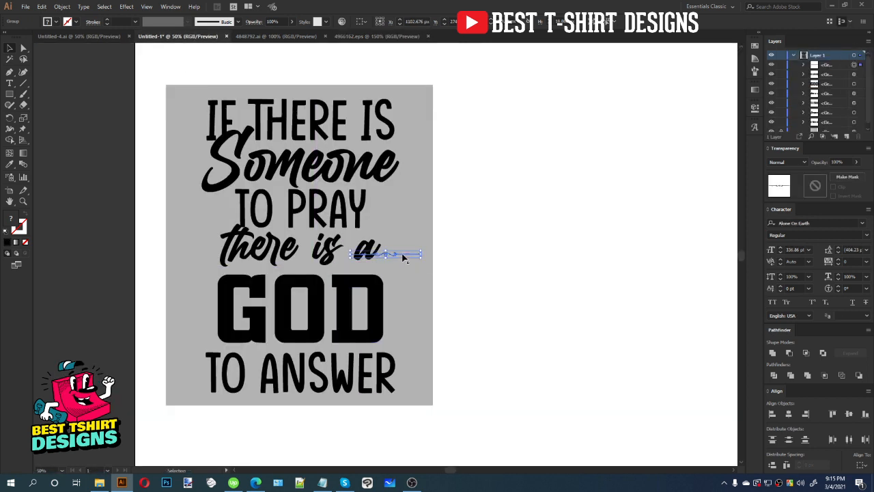
drag(402, 255, 357, 409)
scroll(276, 427, up, 2)
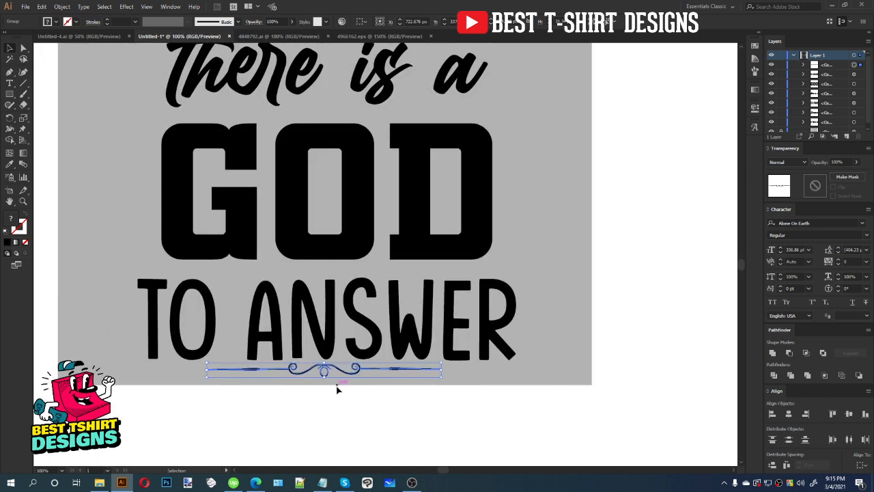
scroll(337, 389, down, 1)
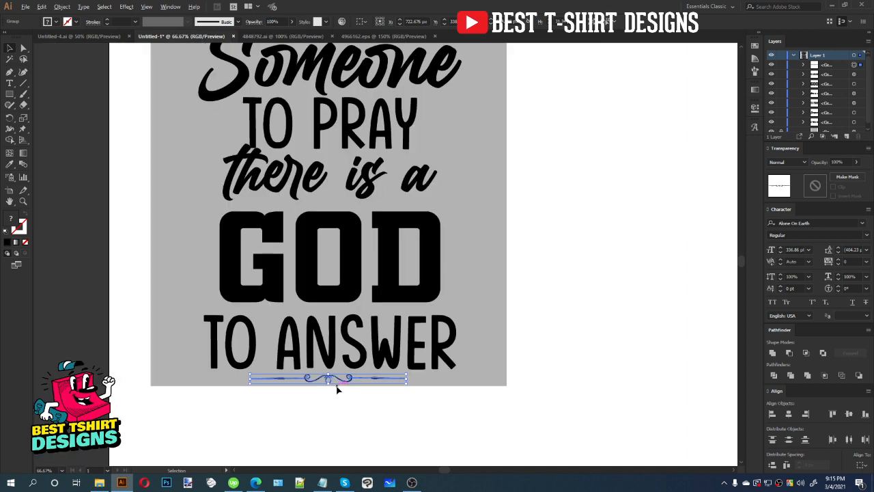
- Duplicate the divider above "IF THERE IS" and centre all lettering and both dividers horizontally on the grey rectangle
click(324, 404)
scroll(322, 404, down, 1)
drag(363, 388, 275, 85)
drag(216, 58, 430, 432)
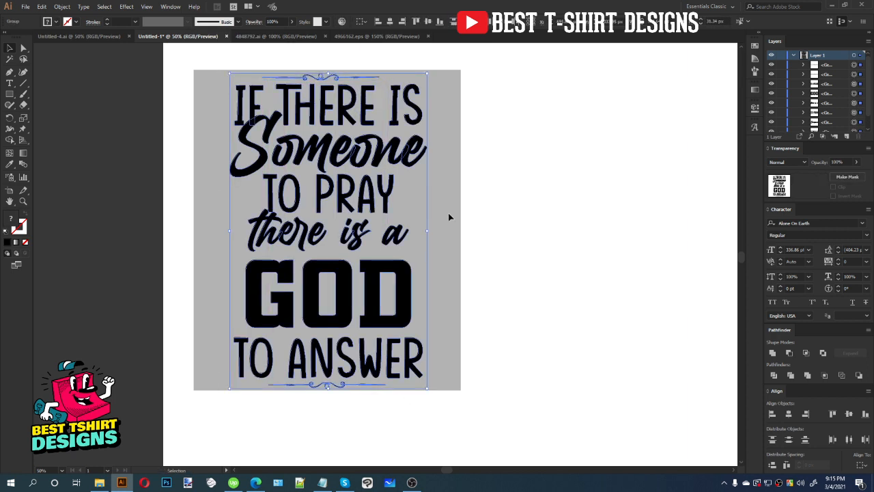
click(485, 159)
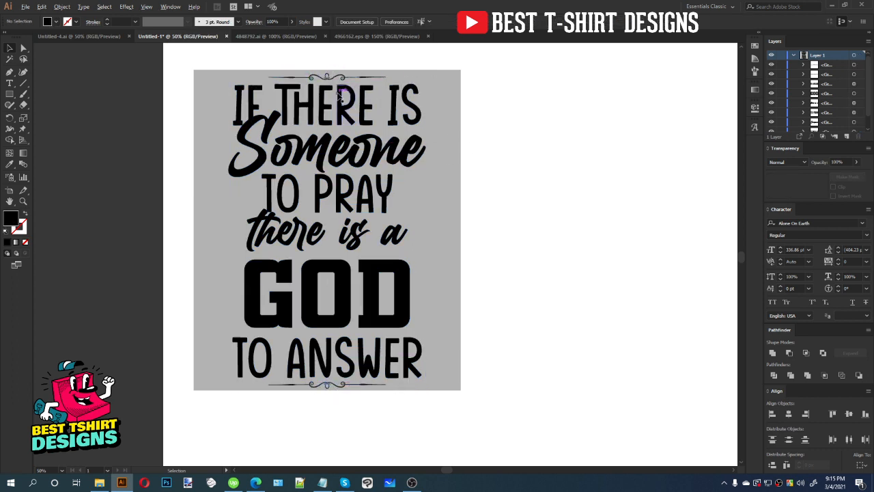
- Nudge the word "Someone" up slightly so it overlaps more of the "IF THERE IS" line
scroll(339, 87, up, 1)
scroll(321, 70, up, 1)
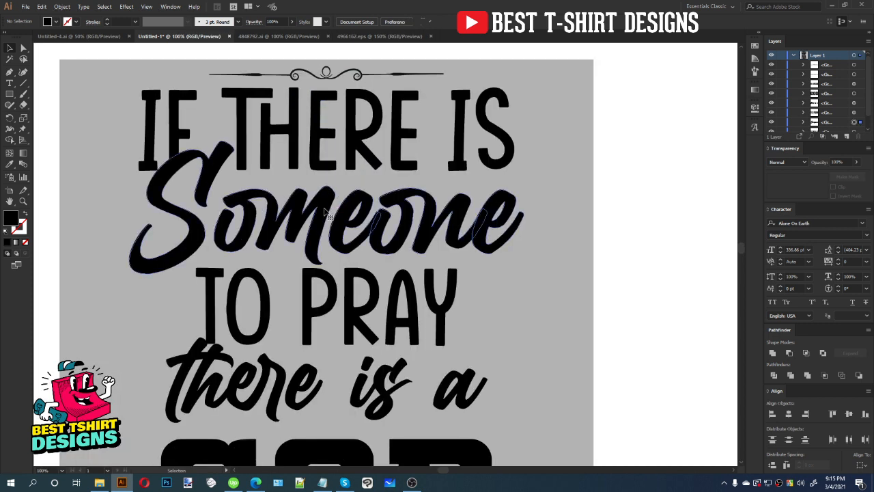
click(326, 212)
key(Up)
key(Up)
key(Up)
key(Up)
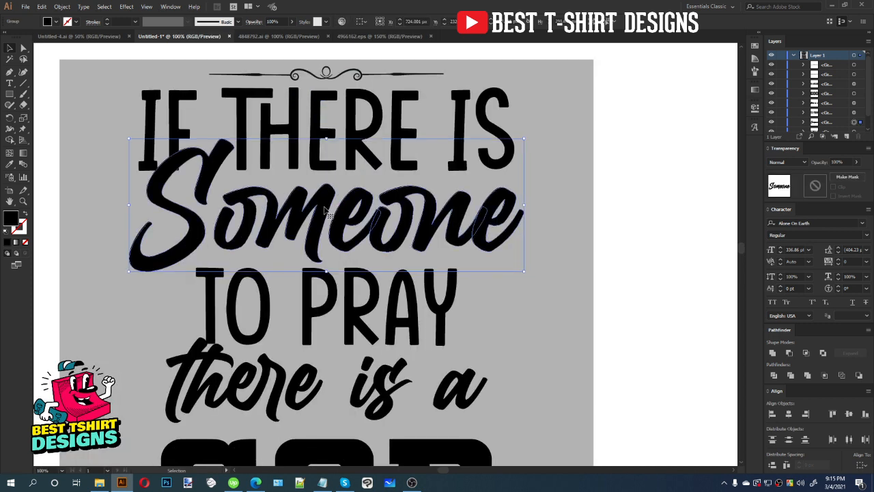
key(Up)
key(Up)
key(Up)
key(Up)
key(Up)
key(Up)
key(Up)
key(Up)
key(Up)
key(Up)
key(Down)
key(Down)
key(Down)
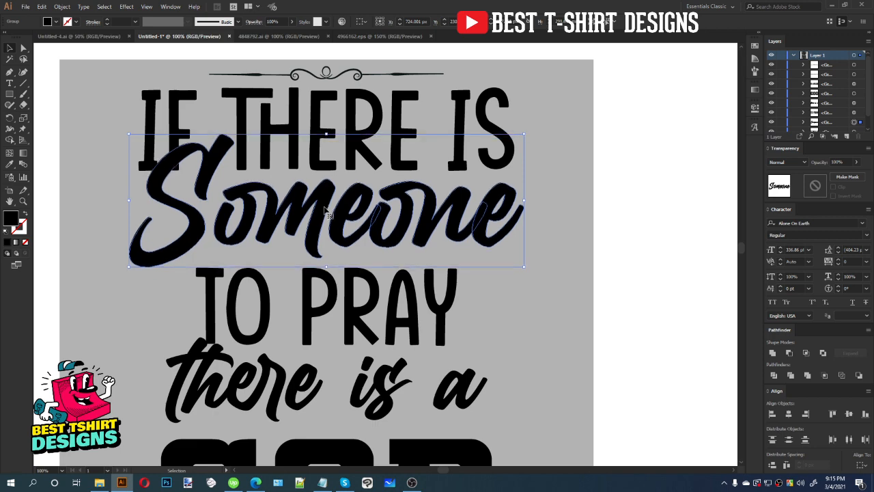
key(Up)
key(Up)
key(Up)
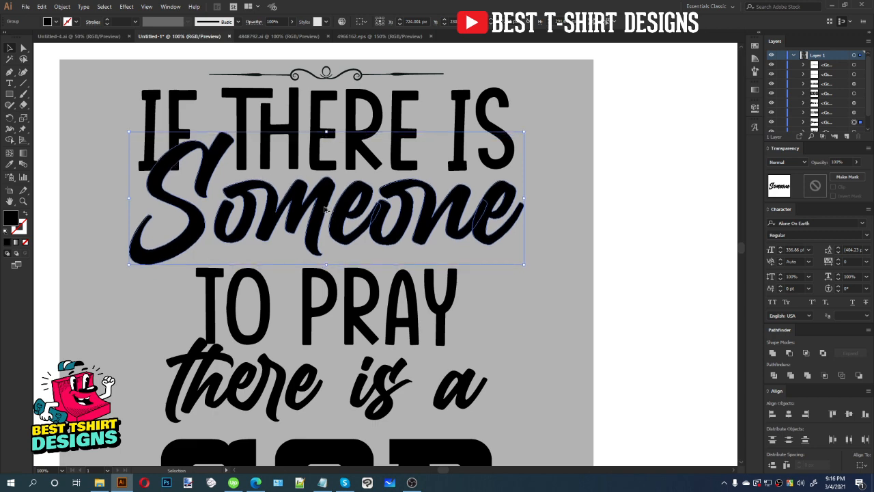
- Apply Offset Path to the word "Someone" with a 6 px offset and miter joins
scroll(326, 210, down, 1)
scroll(381, 131, up, 1)
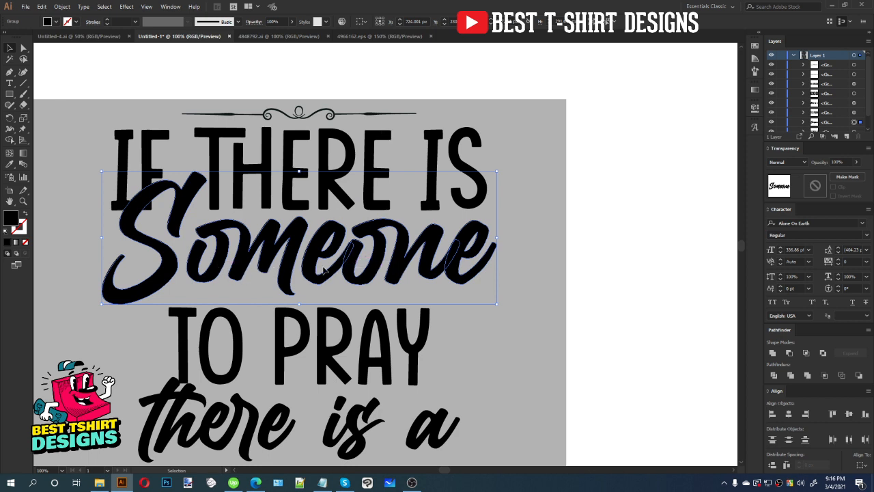
key(ctrl)
key(ctrl+alt+o)
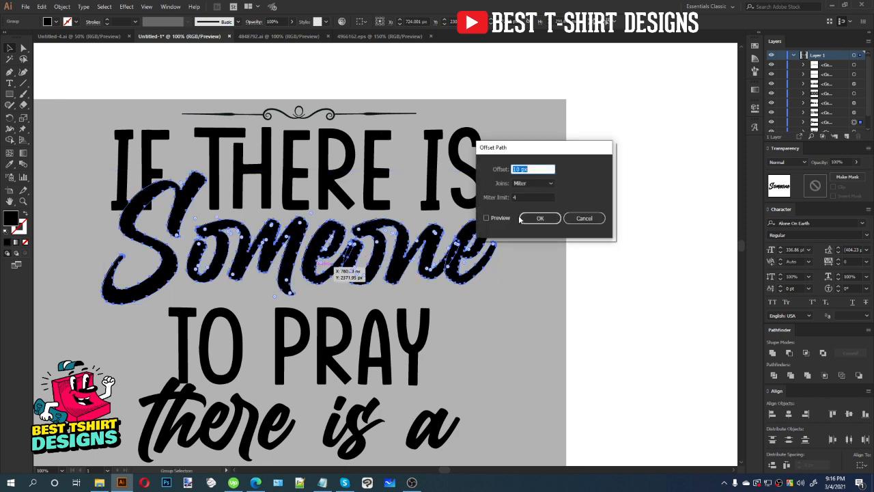
click(498, 220)
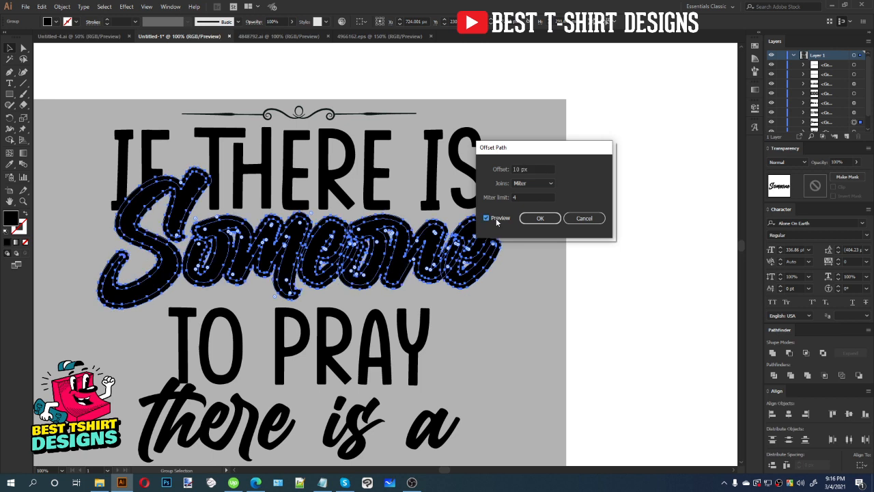
key(Down)
key(Down)
key(Down)
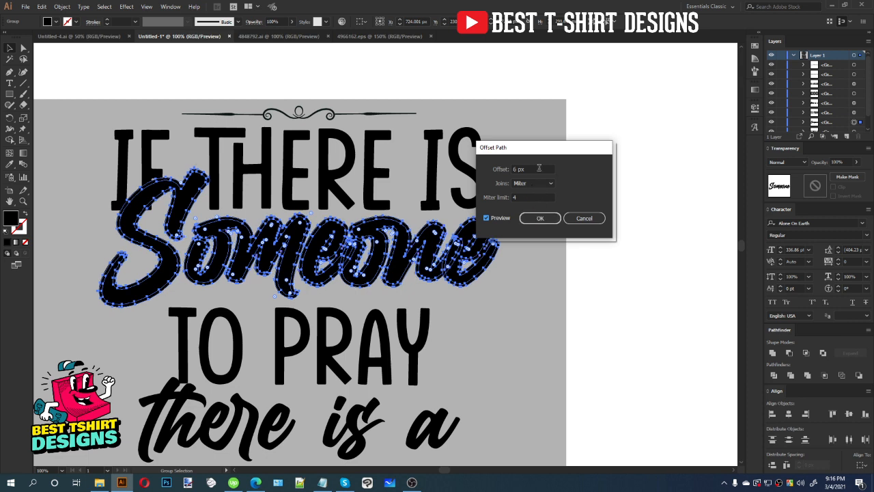
click(540, 218)
key(v)
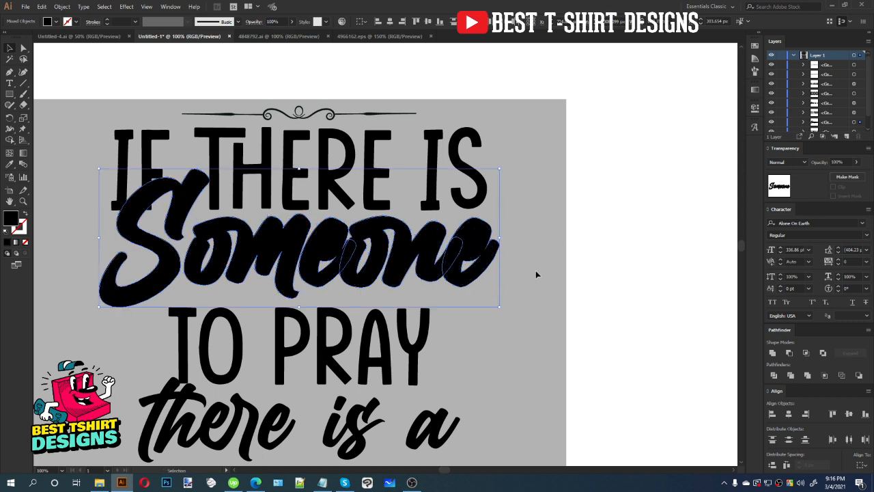
- Cut the offset "Someone" outline, paste it in place into a new opacity mask on "IF THERE IS" with clipping off, and exit mask editing
key(a)
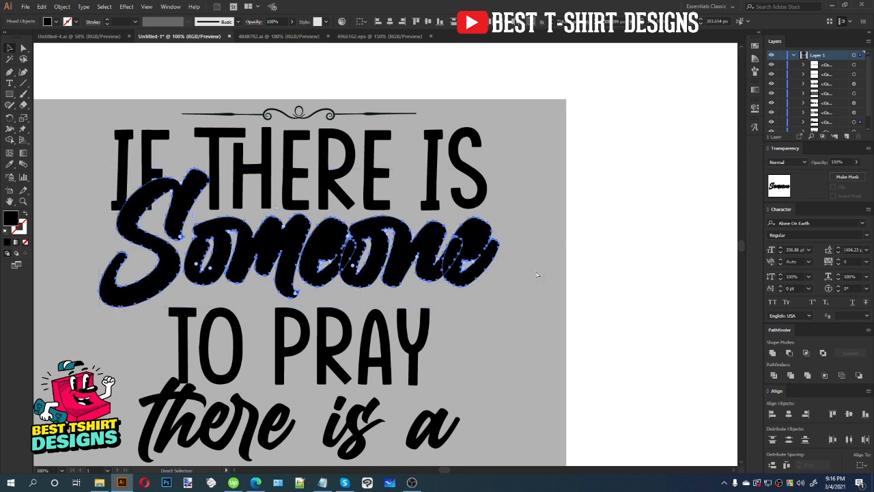
key(ctrl+x)
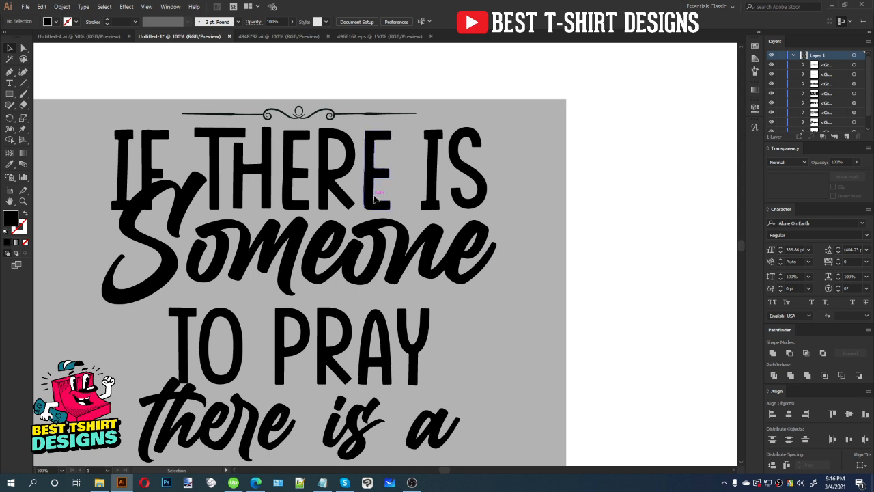
click(375, 200)
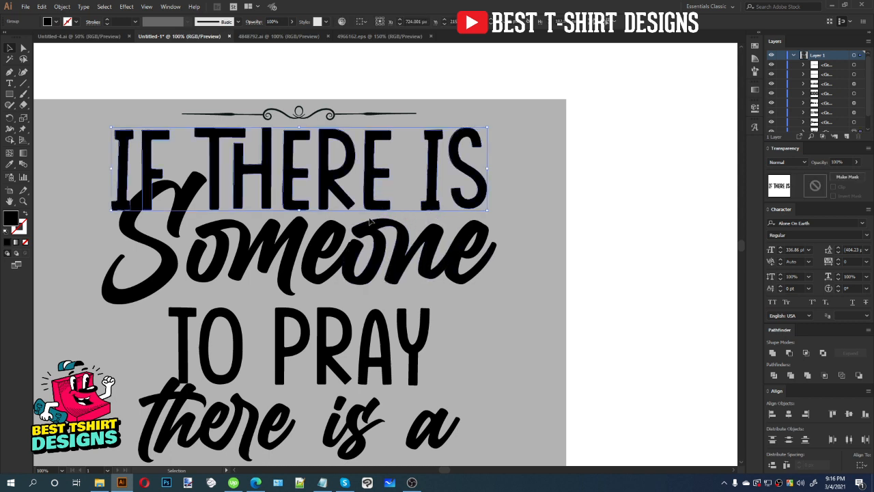
click(814, 186)
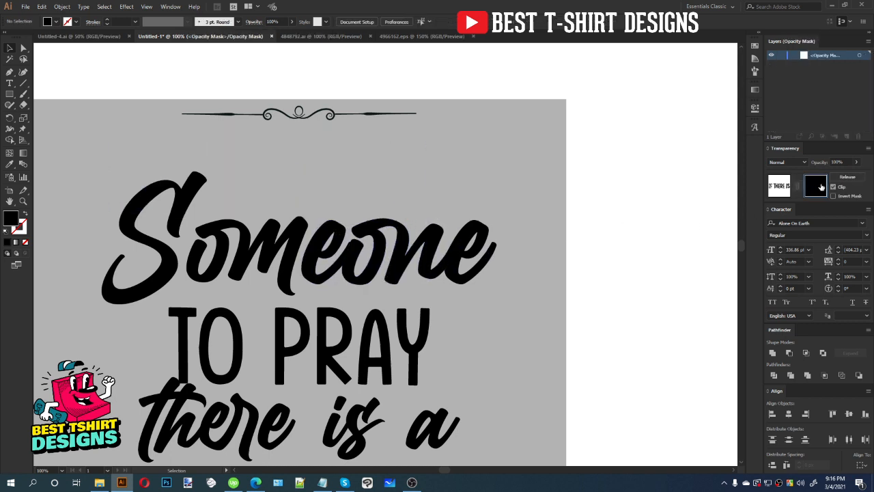
key(ctrl+f)
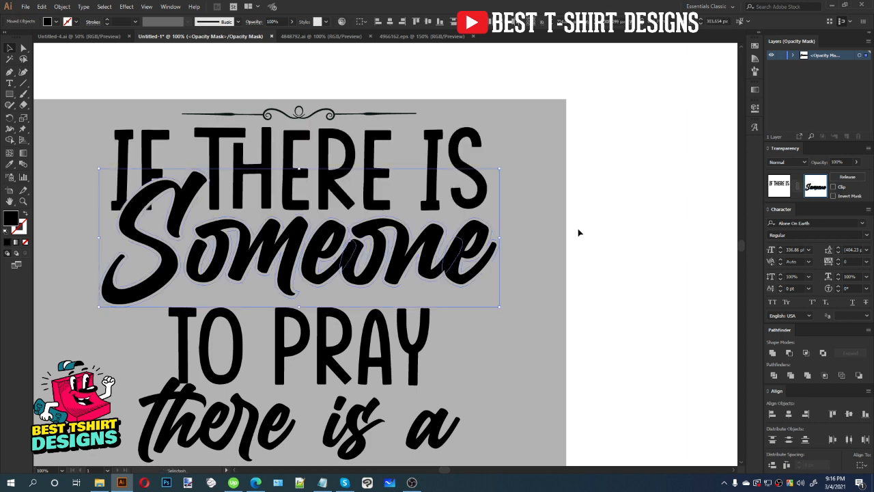
click(579, 233)
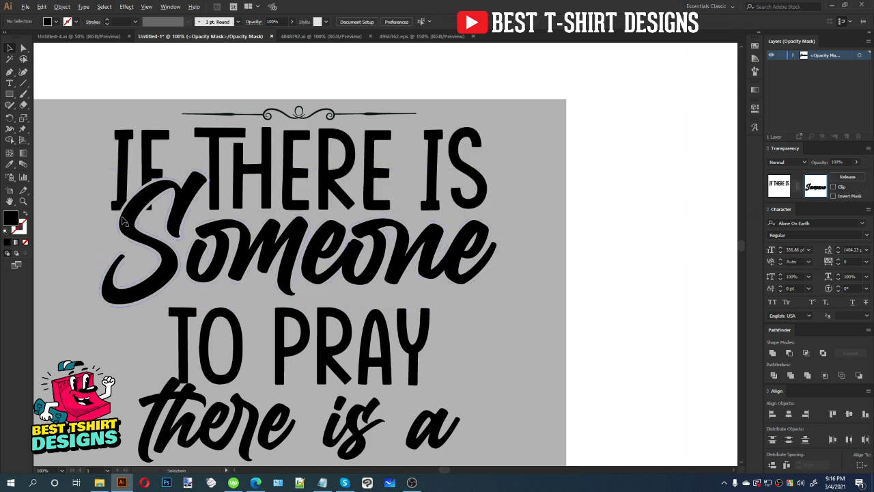
scroll(125, 218, up, 1)
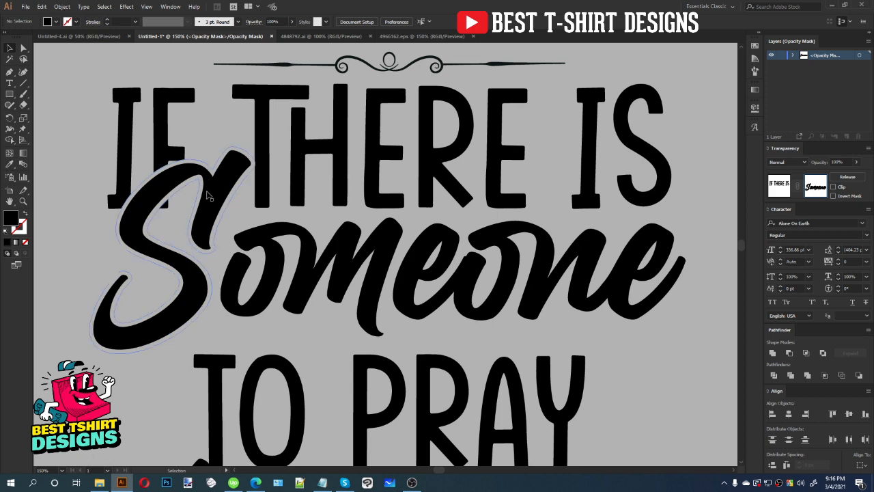
scroll(196, 204, down, 1)
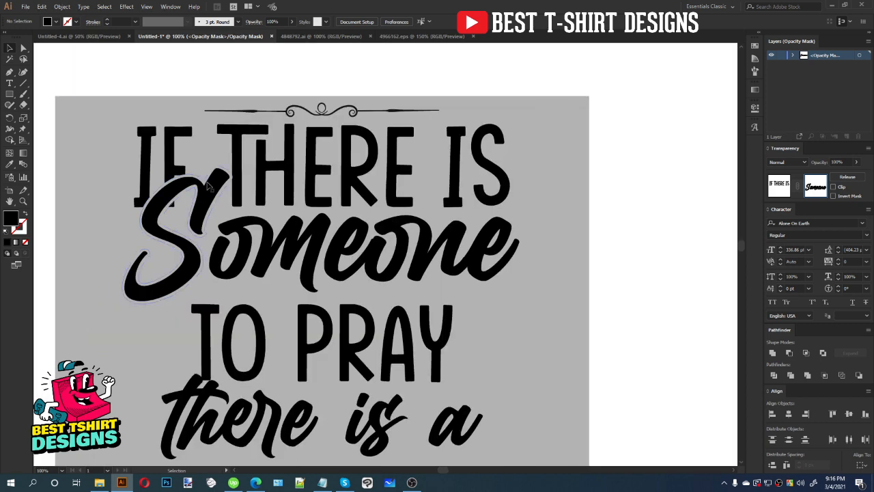
scroll(155, 175, up, 1)
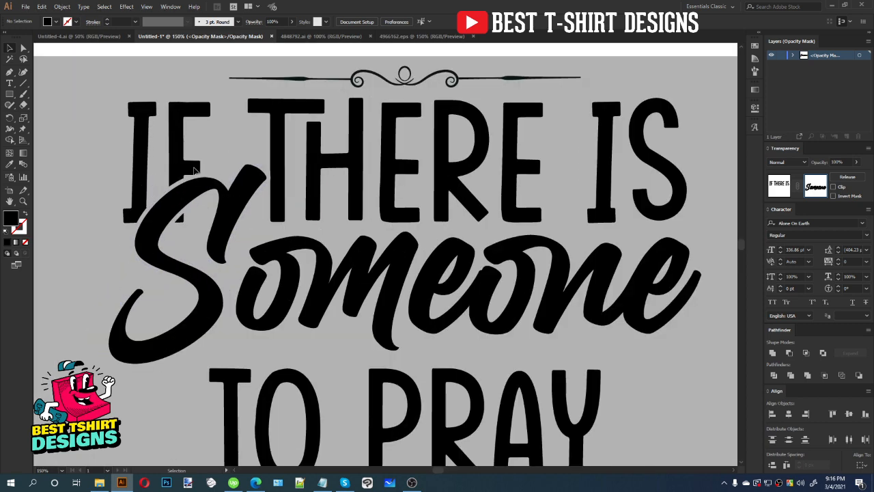
scroll(153, 183, down, 2)
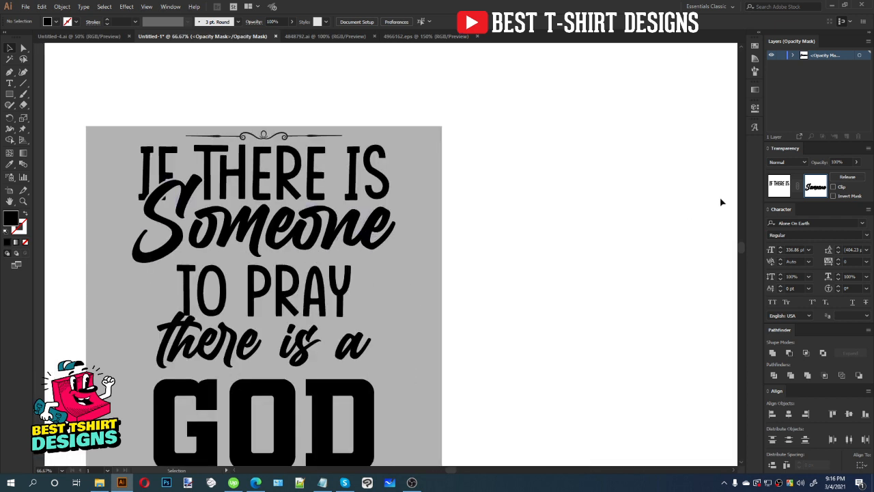
click(773, 192)
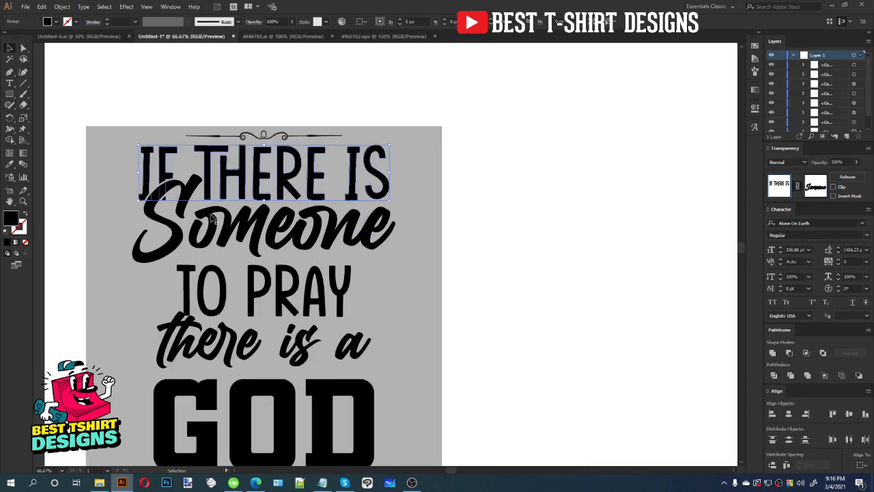
- Group "IF THERE IS" with "Someone", and nudge the "TO PRAY" line up so it overlaps the bottom of "Someone"
click(405, 278)
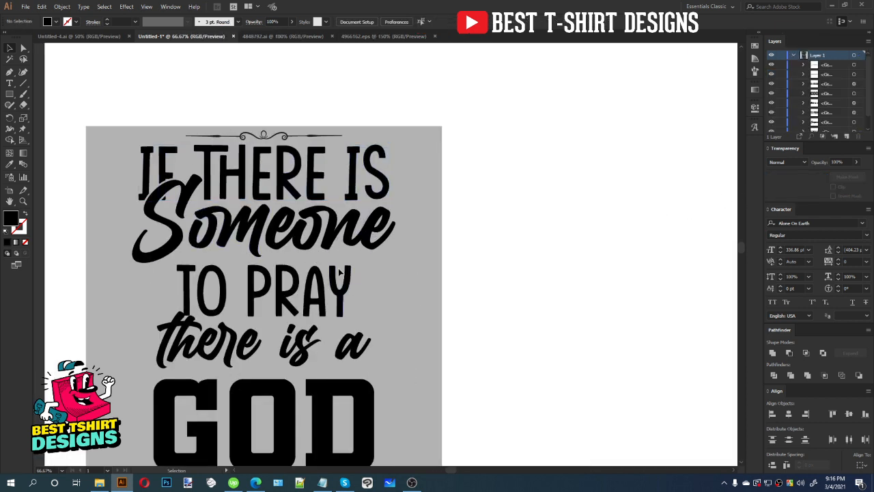
click(294, 222)
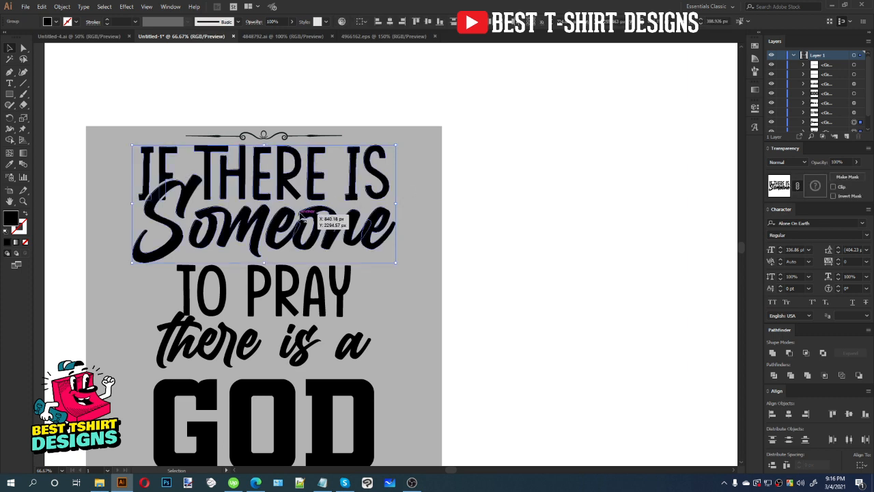
click(296, 280)
key(Up)
key(Up)
key(Up)
key(Up)
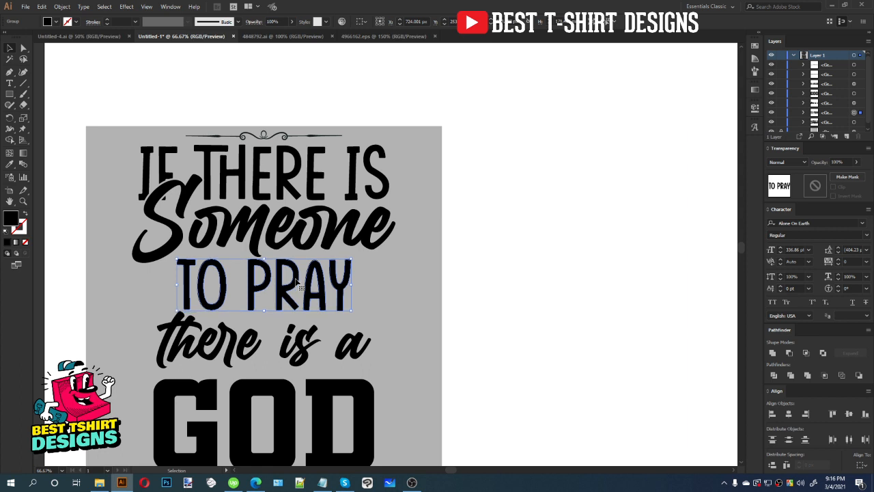
key(Up)
key(Up)
click(299, 233)
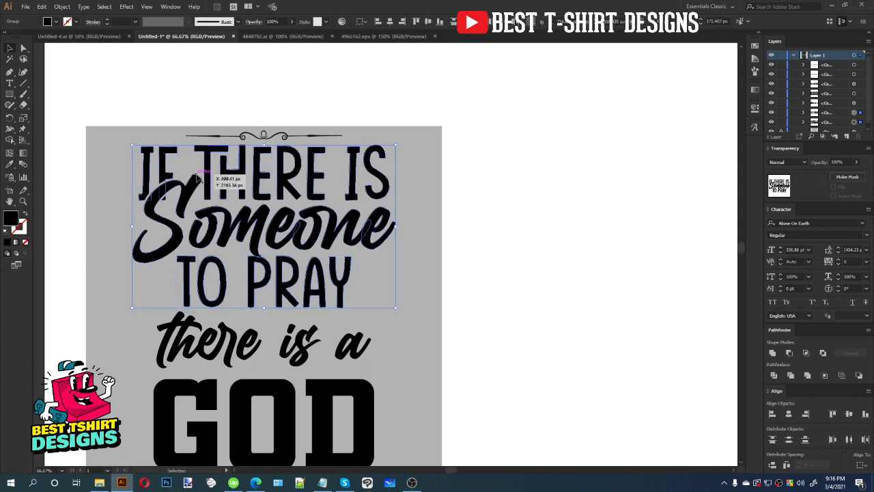
click(378, 276)
- Apply Offset Path to the "TO PRAY" line with a 6 px offset and miter joins
scroll(293, 288, up, 1)
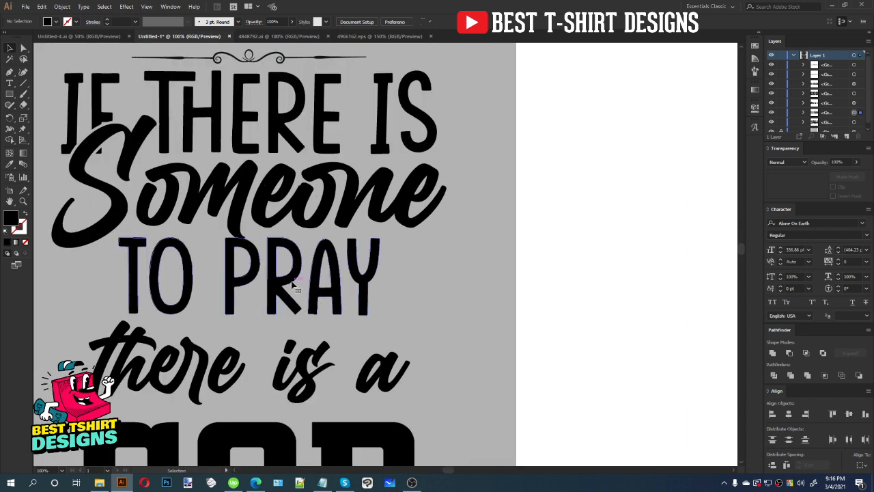
click(292, 286)
key(ctrl+alt+o)
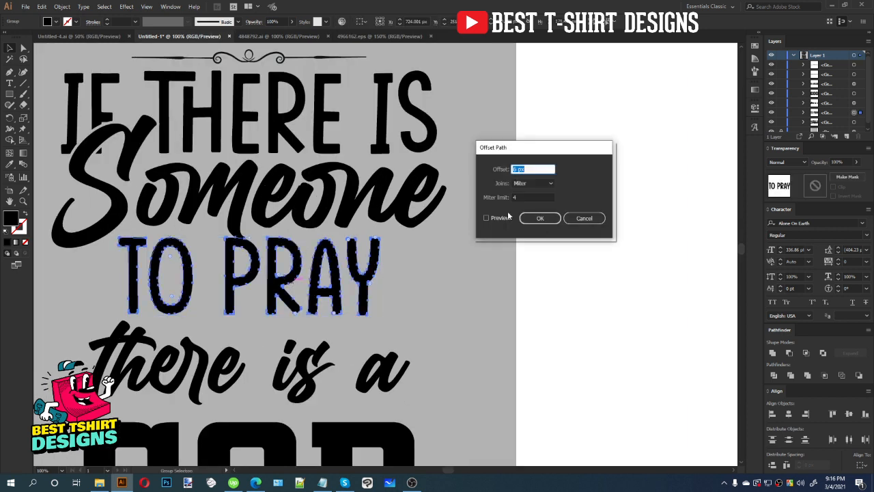
click(501, 218)
click(555, 218)
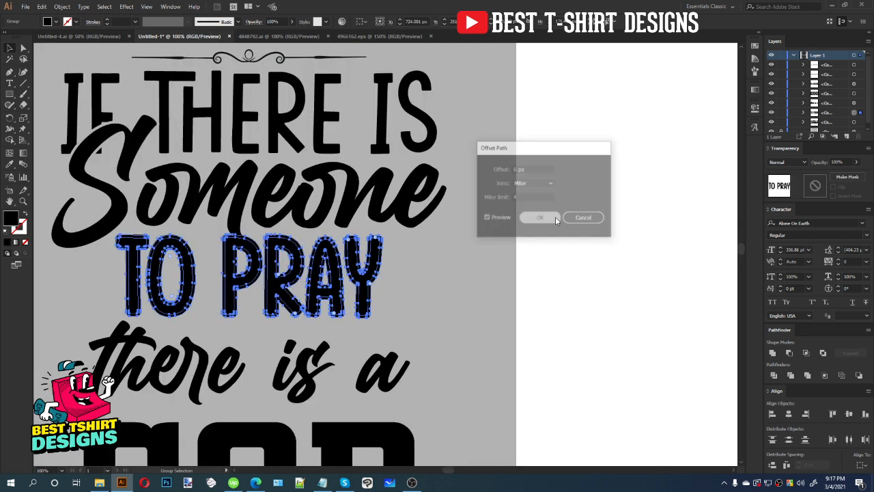
- Cut the offset "TO PRAY" outline and paste it in place into an unclipped opacity mask on the "IF THERE IS Someone" group, exiting mask editing
key(ctrl+x)
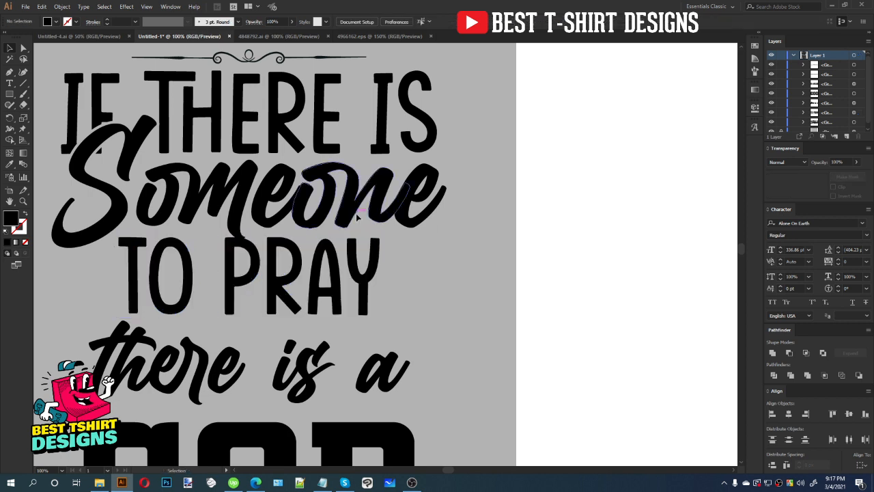
click(357, 217)
double_click(815, 195)
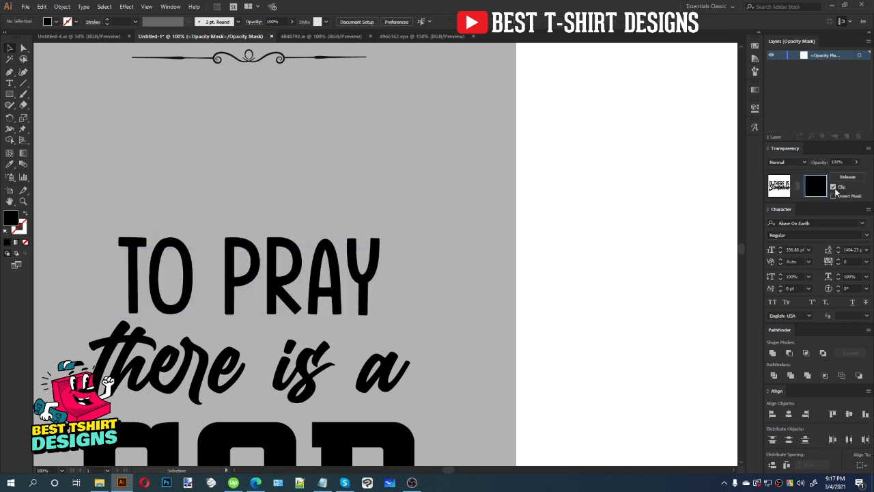
click(834, 187)
key(ctrl+f)
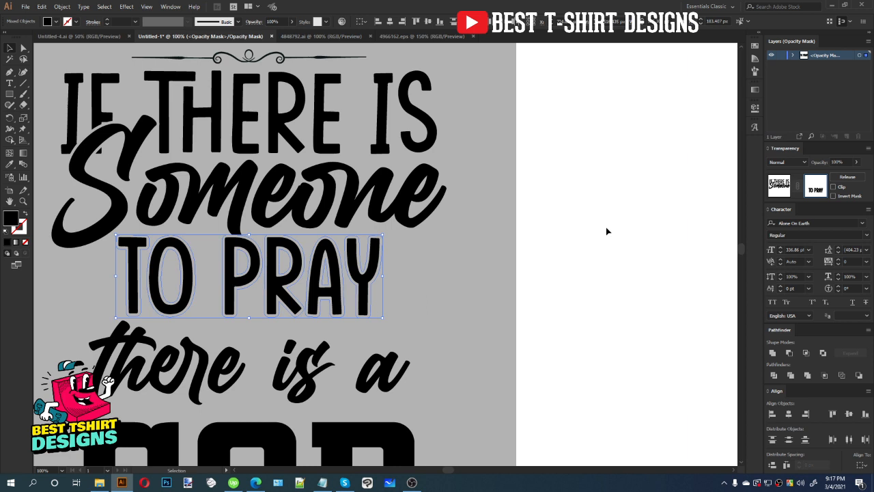
click(471, 261)
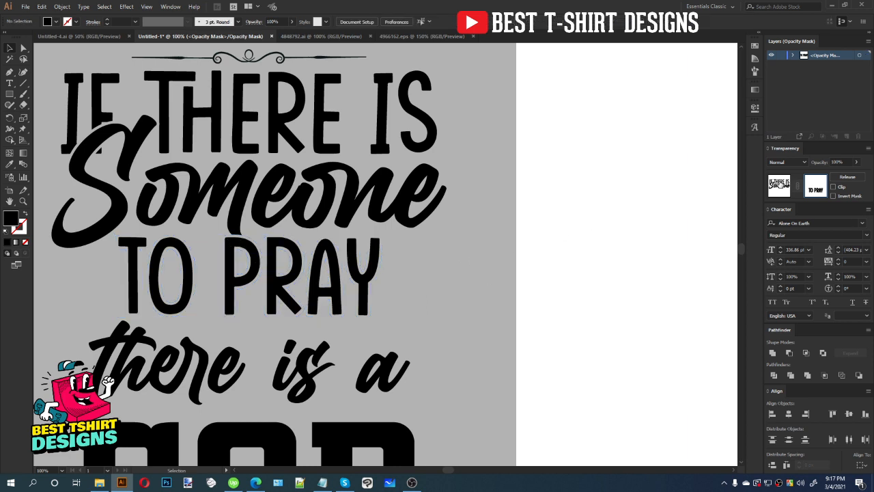
click(782, 185)
scroll(341, 247, down, 1)
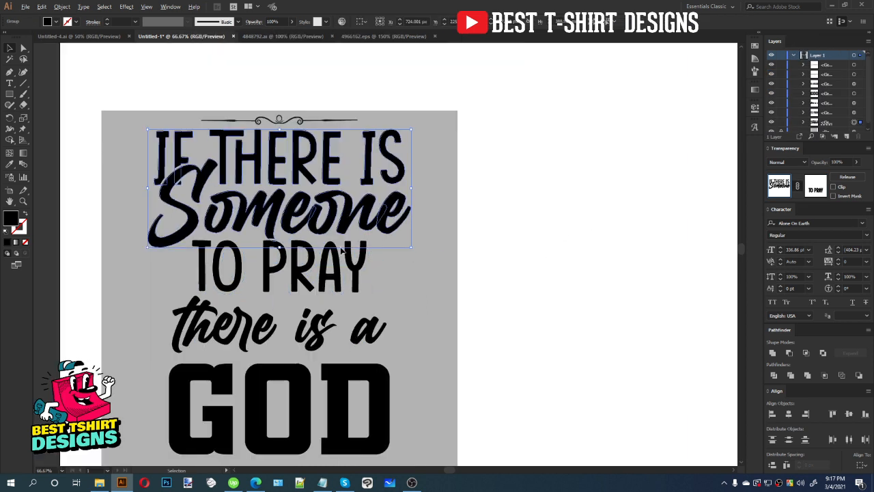
click(450, 258)
- Group "TO PRAY" with the lettering above it, and nudge "there is a" up to overlap the bottom of "TO PRAY"
click(186, 190)
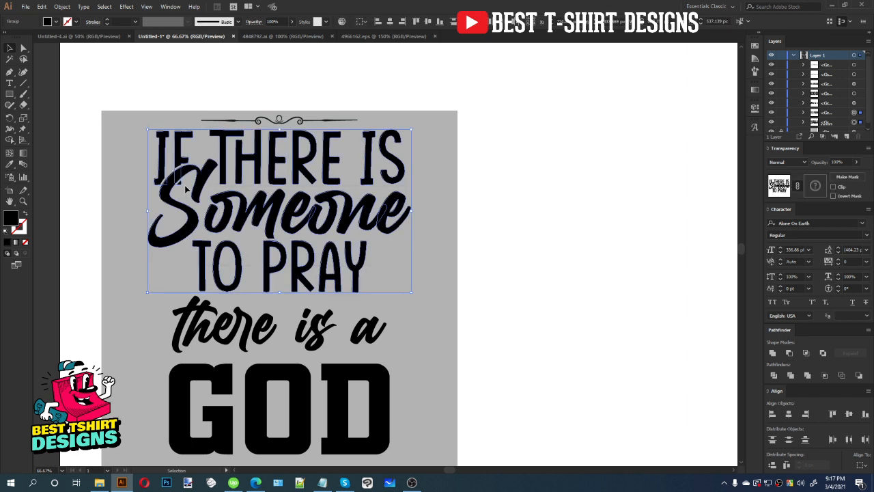
click(267, 325)
key(Up)
key(Up)
key(Up)
key(Up)
key(Up)
key(Up)
key(Up)
key(Up)
key(Up)
key(Up)
key(Up)
key(Up)
key(Up)
key(Up)
key(Up)
key(Up)
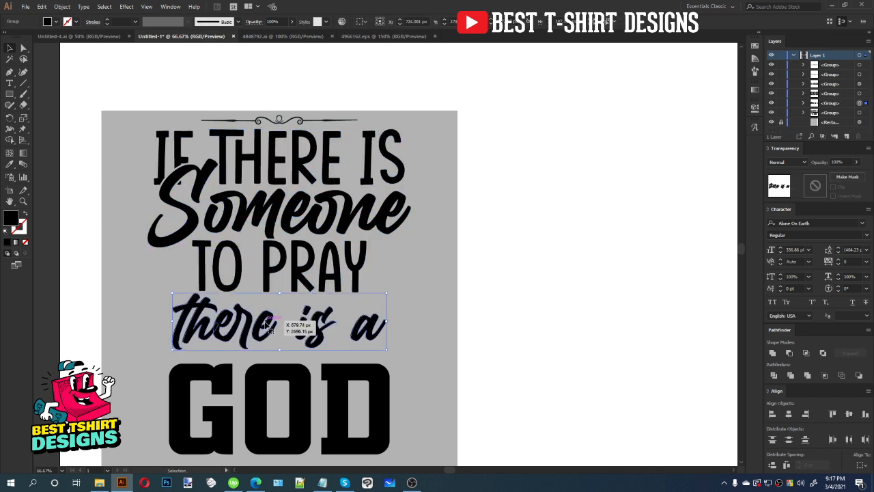
key(Up)
key(Up)
key(Up)
key(Up)
key(Up)
key(Up)
key(Up)
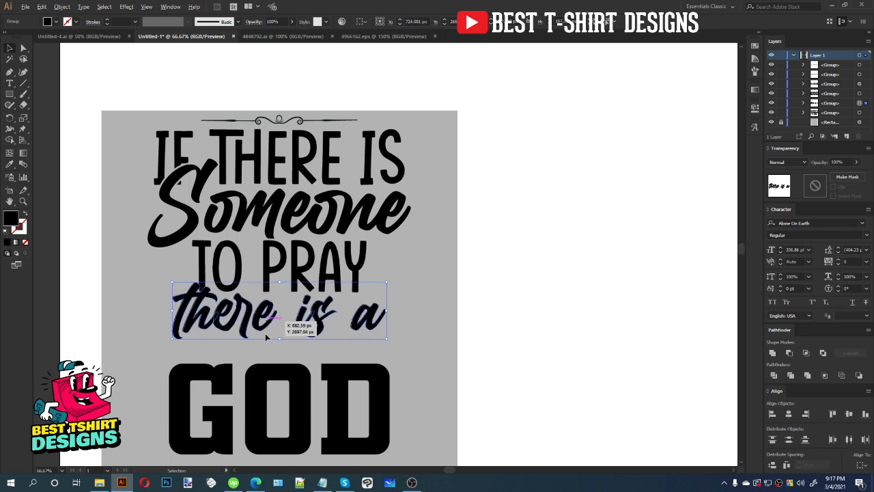
scroll(266, 339, up, 1)
scroll(332, 315, down, 1)
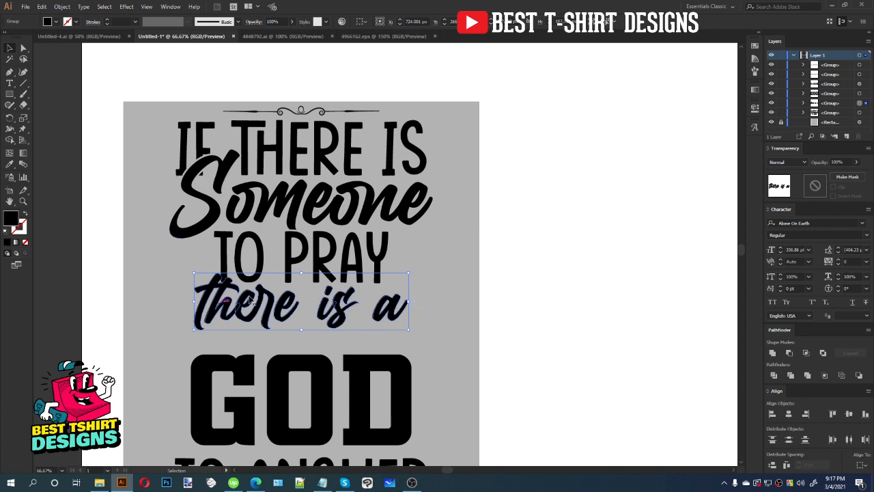
- Apply Offset Path to the "there is a" line with a 6 px offset and miter joins
scroll(334, 325, up, 1)
key(ctrl+alt+o)
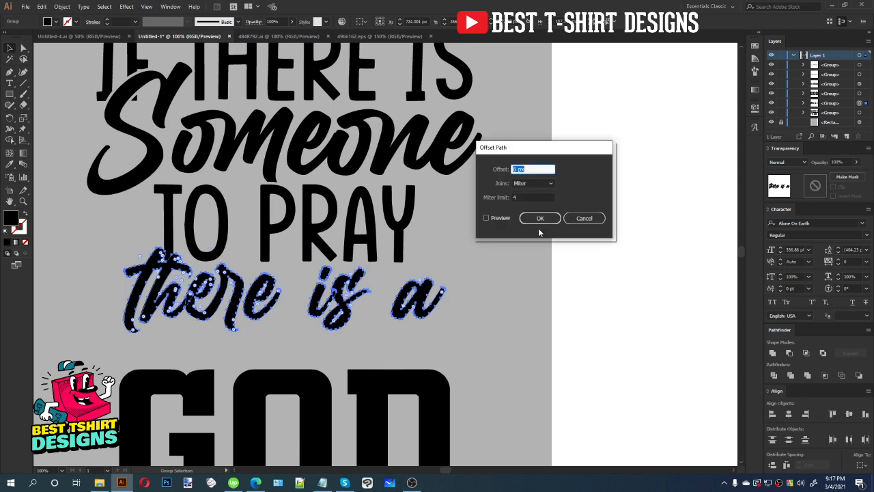
click(498, 219)
click(532, 218)
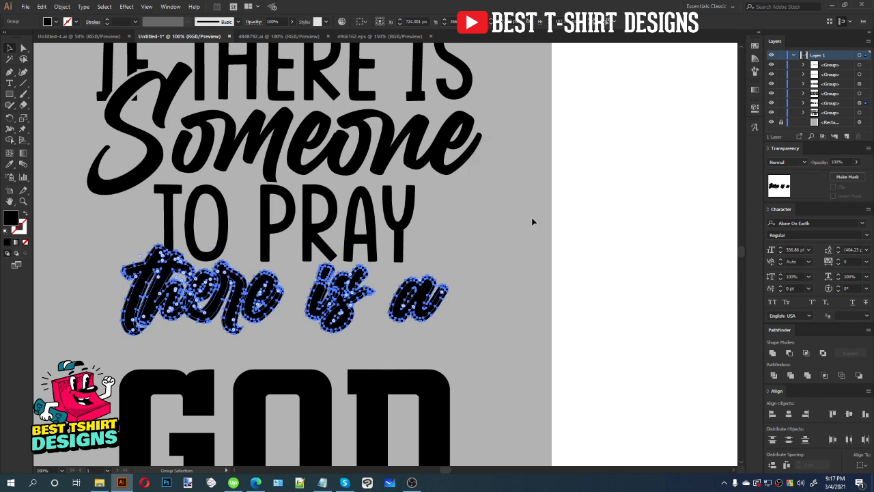
- Cut the offset "there is a" outline and paste it in place into an unclipped opacity mask on the group above, exiting mask editing
key(ctrl+x)
click(365, 245)
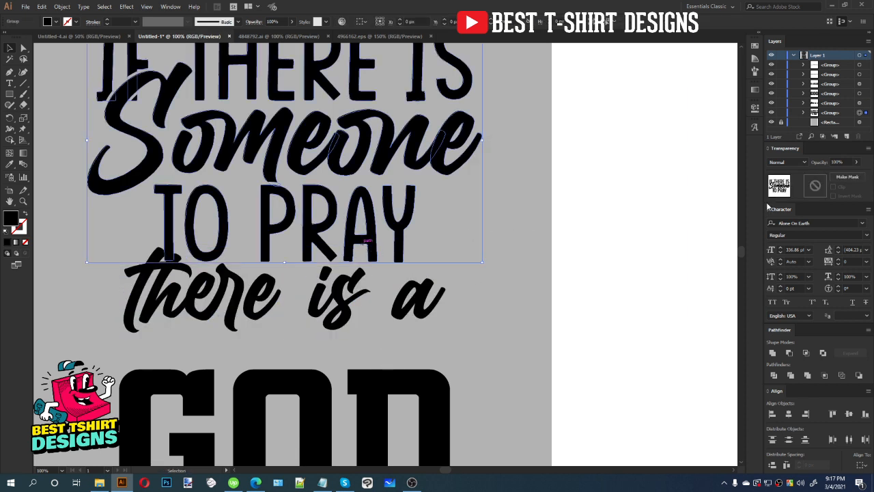
click(846, 176)
key(ctrl+f)
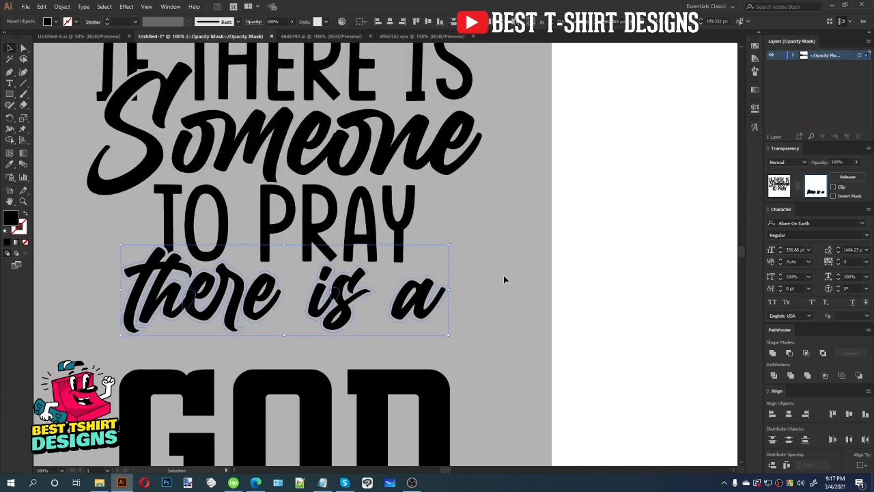
scroll(339, 227, down, 1)
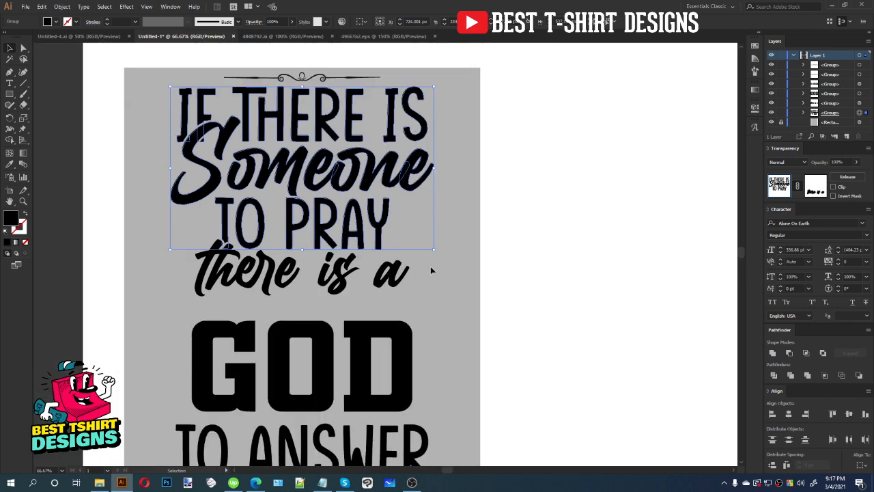
- Group the "there is a" line with the masked "IF THERE IS Someone TO PRAY" lettering
key(a)
drag(434, 295, 181, 172)
key(ctrl+g)
key(v)
scroll(443, 230, down, 1)
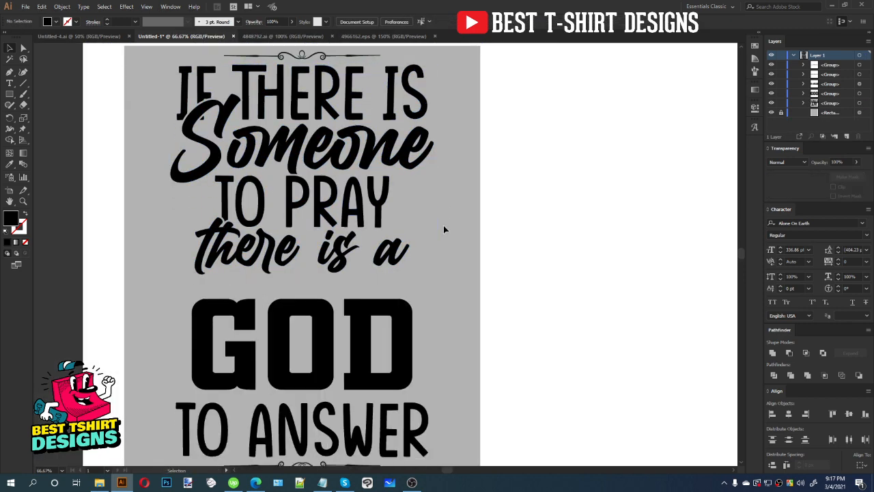
- Move the word "GOD" up so it sits just below "there is a" with a small gap
click(409, 300)
key(shift+Up)
key(shift+Up)
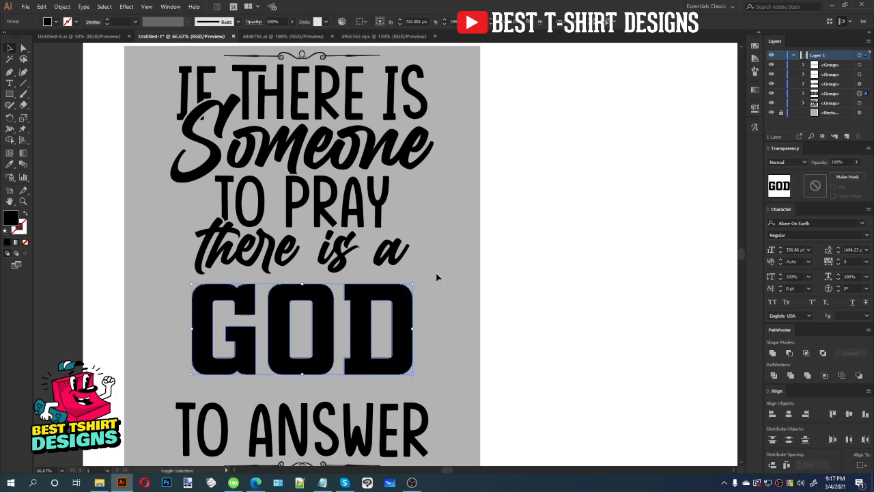
key(Down)
key(Down)
key(Down)
key(Down)
key(Down)
key(Down)
key(Down)
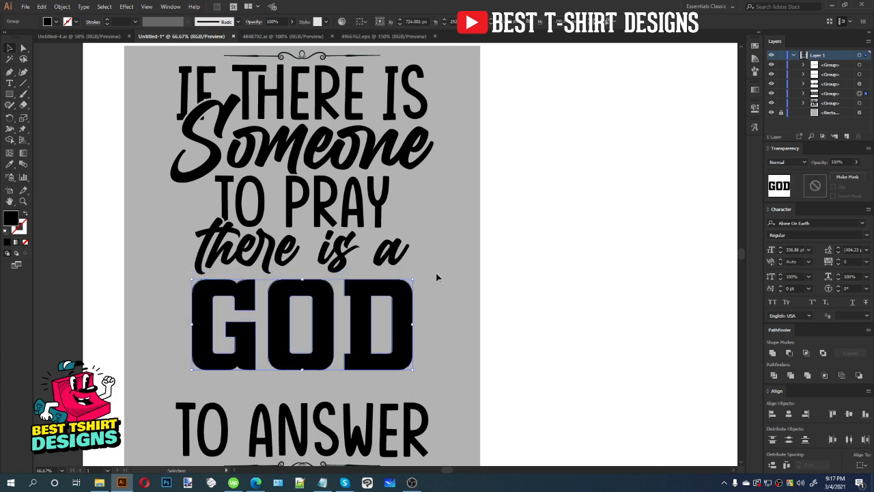
key(Up)
key(Down)
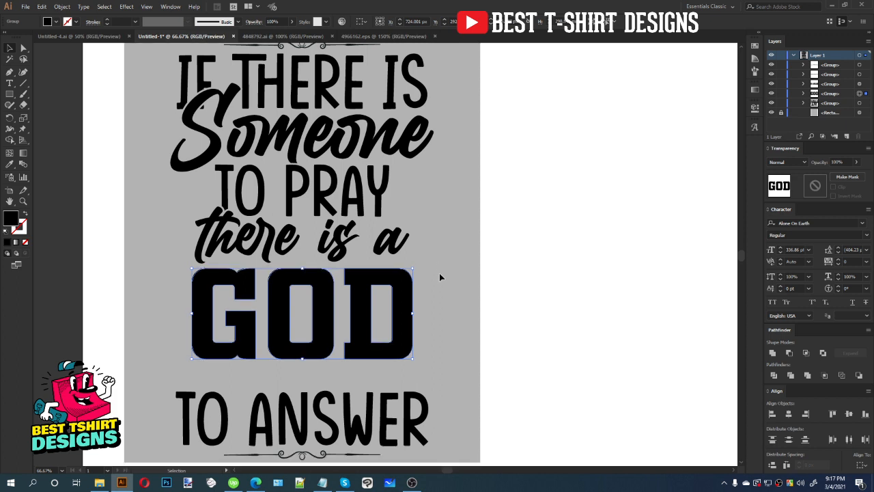
- Move the "TO ANSWER" line up so it sits just below "GOD" with a small gap
scroll(439, 273, down, 1)
click(371, 375)
key(shift+Up)
key(shift+Up)
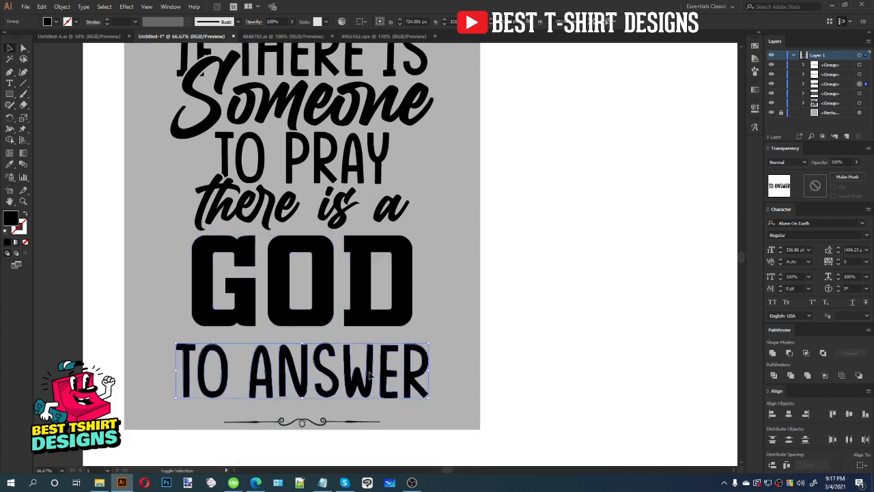
key(Down)
key(Down)
key(Down)
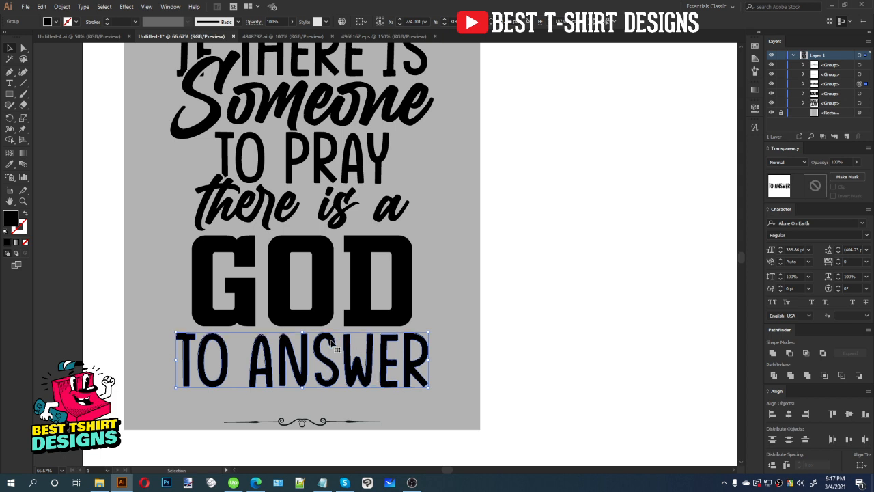
scroll(341, 338, down, 1)
click(418, 272)
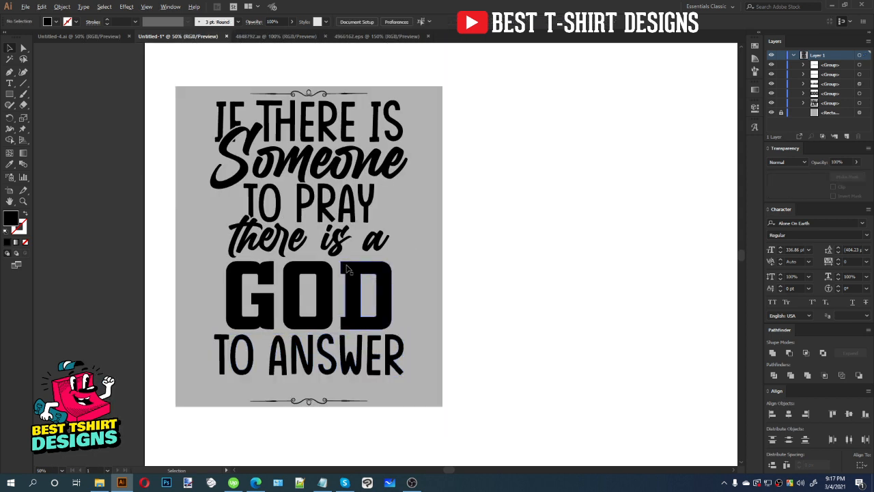
scroll(346, 266, up, 1)
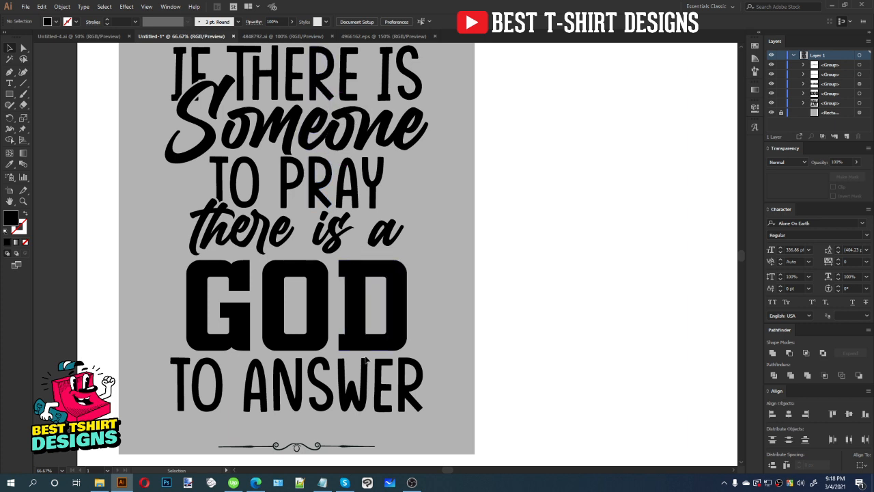
scroll(361, 334, down, 1)
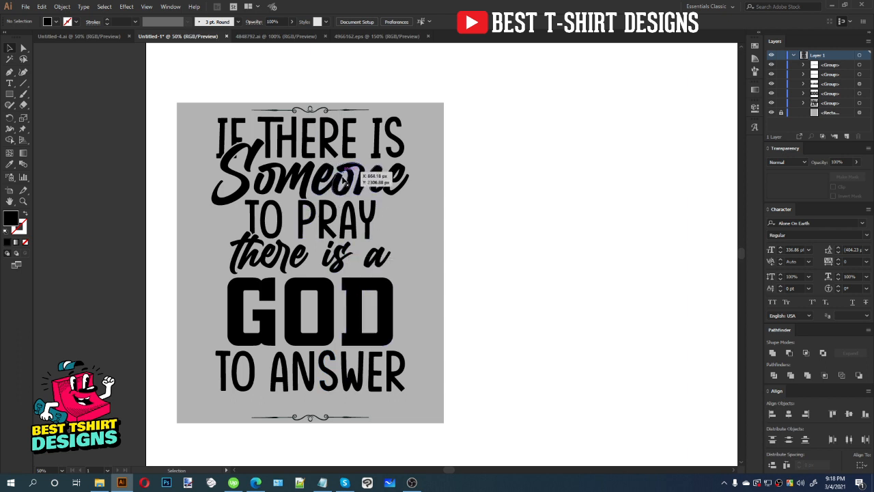
- Group all the lettering and scale it up proportionally to fill the space between the two dividers
drag(424, 381, 191, 141)
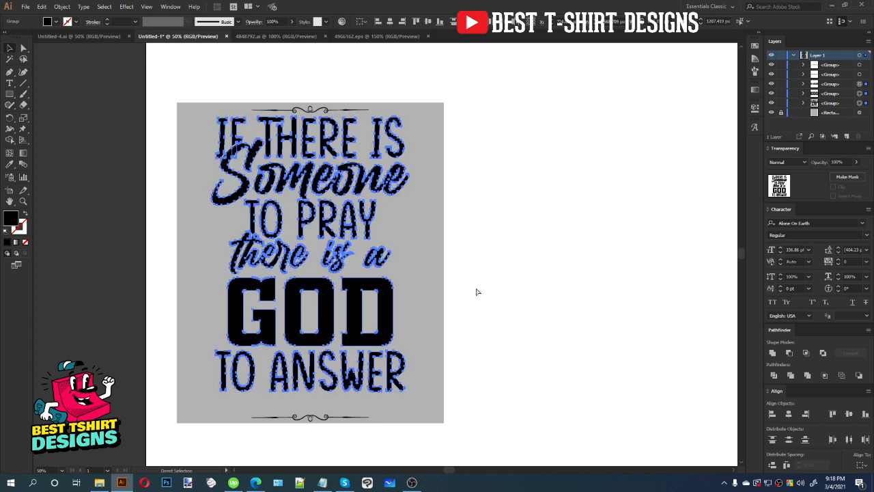
key(ctrl+g)
drag(313, 391, 315, 408)
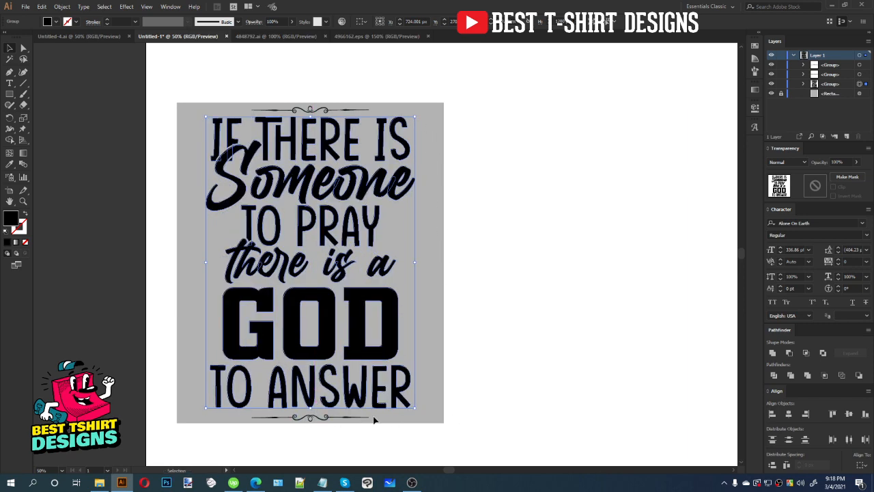
- Enlarge the divider above "IF THERE IS" proportionally from its centre to nearly the width of the lettering
click(312, 111)
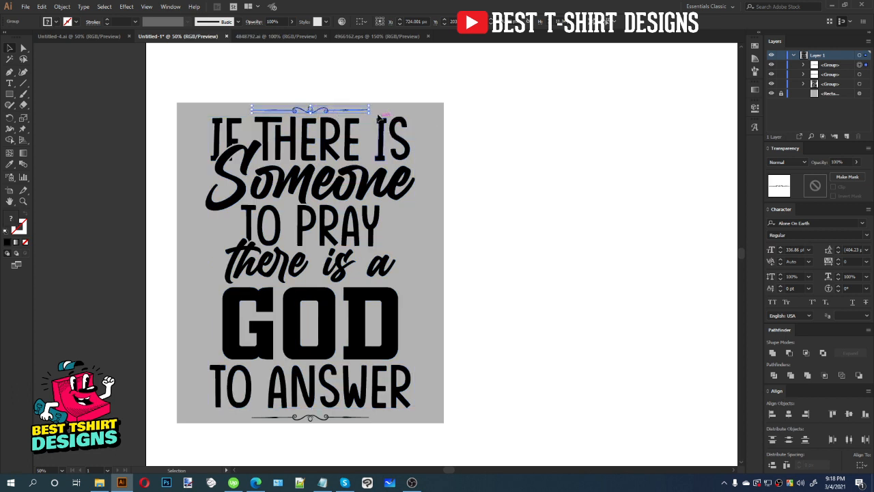
drag(368, 110, 399, 113)
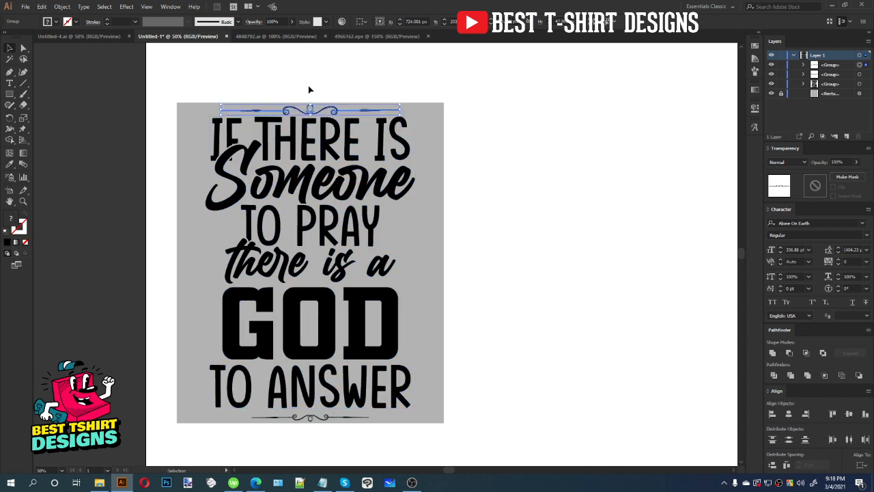
key(ctrl+1)
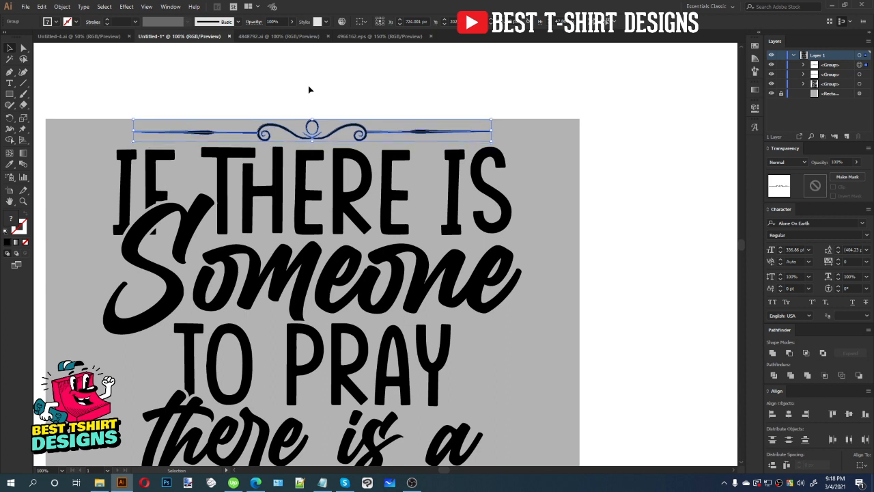
- Scale the divider above "IF THERE IS" down slightly and proportionally from its centre
drag(492, 131, 476, 133)
key(ctrl+minus)
key(ctrl+minus)
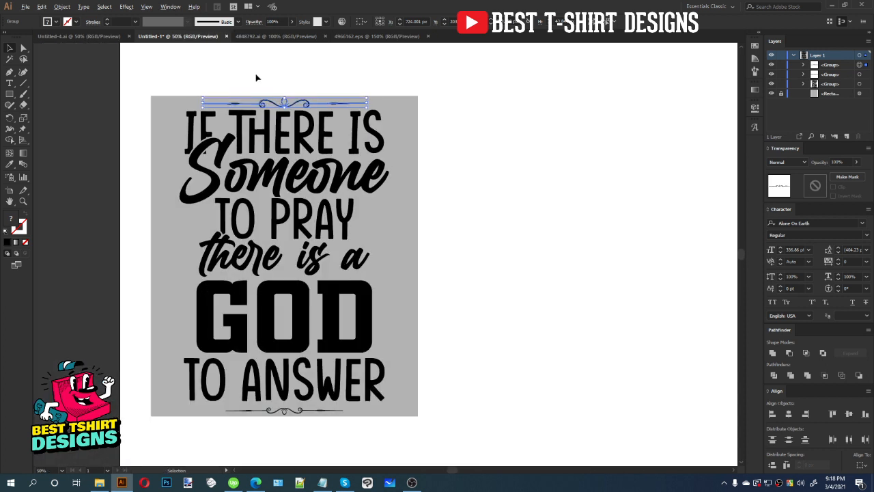
- Replace the small divider below "TO ANSWER" with a copy of the larger divider from above "IF THERE IS"
click(334, 410)
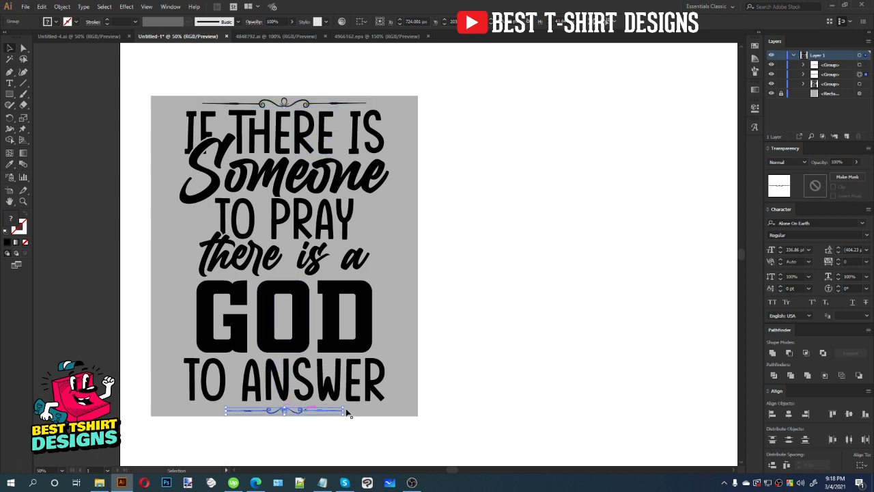
key(Delete)
drag(281, 102, 284, 409)
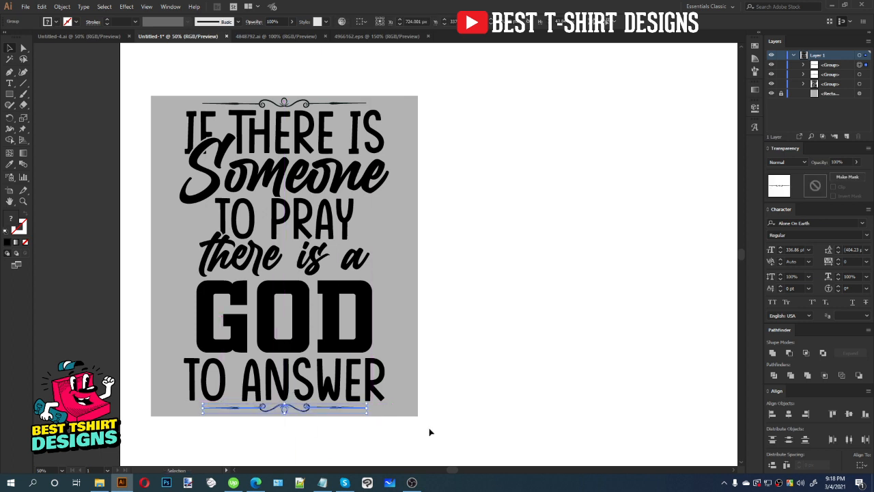
click(343, 333)
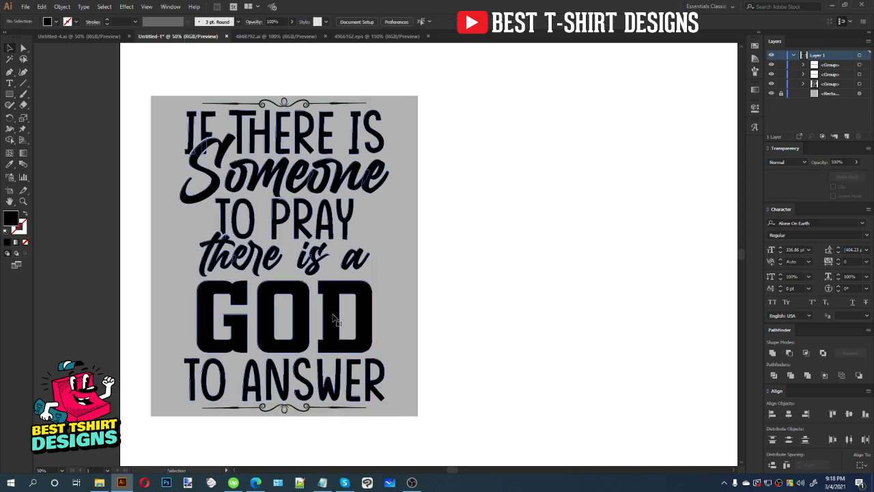
click(202, 200)
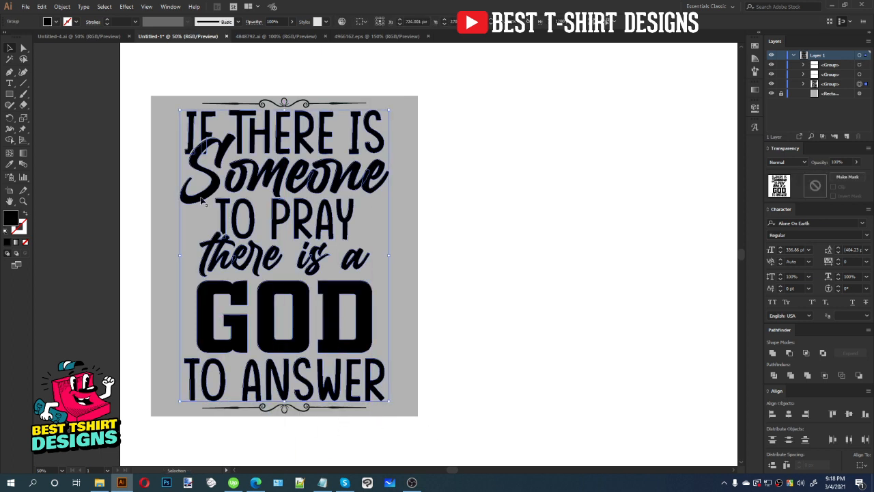
click(299, 104)
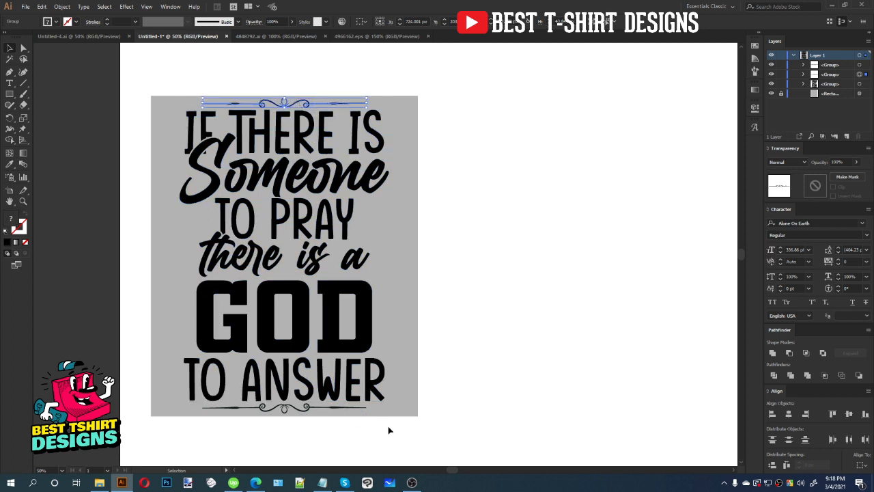
drag(389, 430, 201, 82)
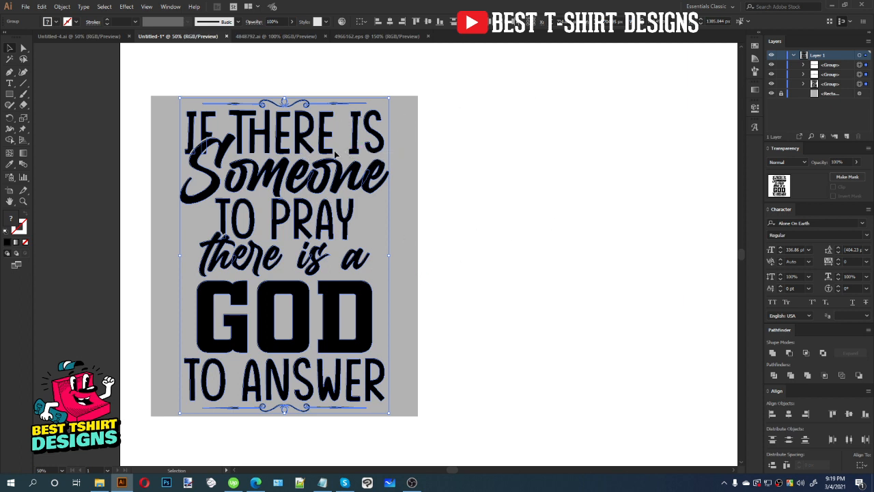
click(451, 236)
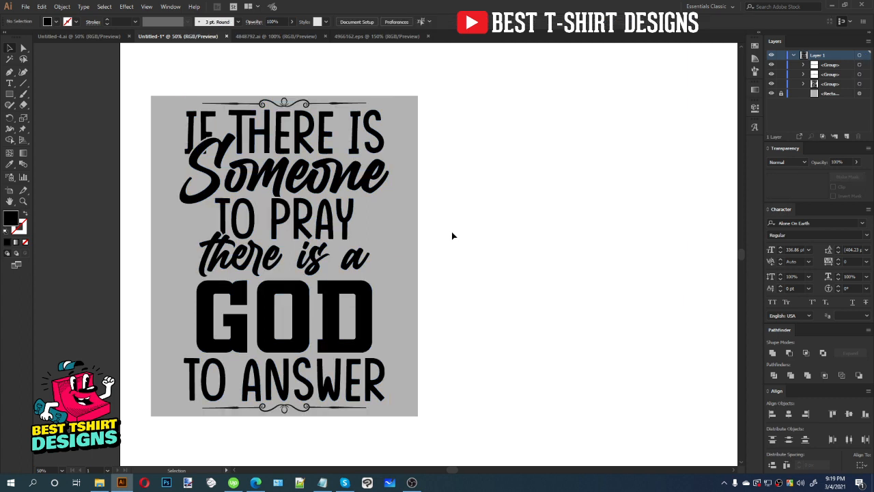
- Inside the lettering group, nudge "GOD" and "TO ANSWER" together slightly up toward "there is a"
double_click(335, 321)
drag(387, 317, 296, 367)
key(Up)
key(Up)
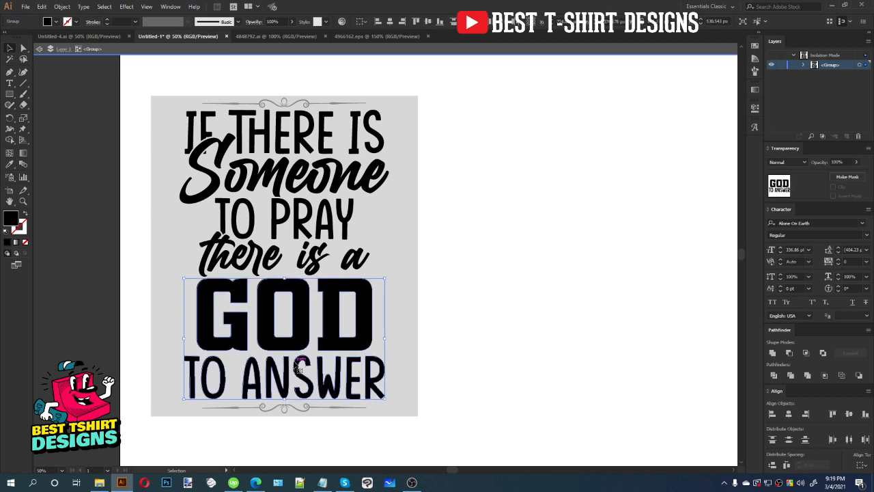
click(284, 276)
scroll(283, 276, up, 2)
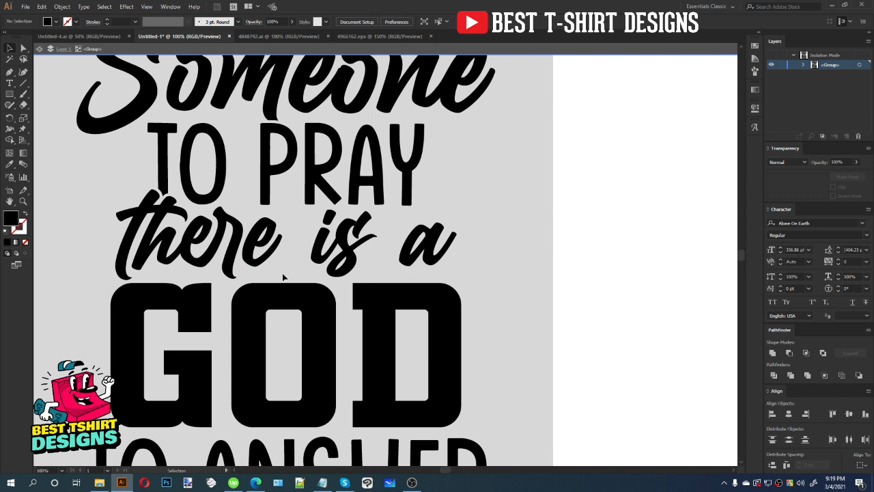
scroll(286, 280, down, 1)
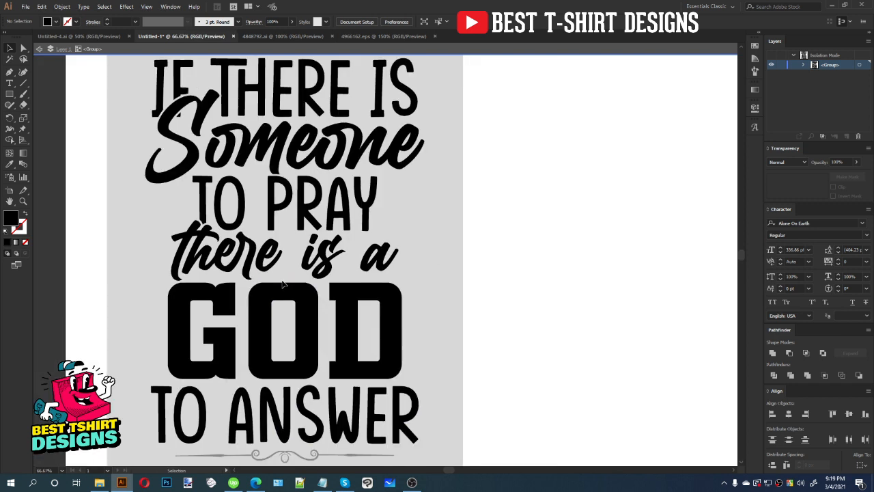
scroll(284, 284, down, 1)
- Inspect the opacity mask on the "IF THERE IS Someone TO PRAY" lettering around the word "there", and return to the full artwork
click(271, 217)
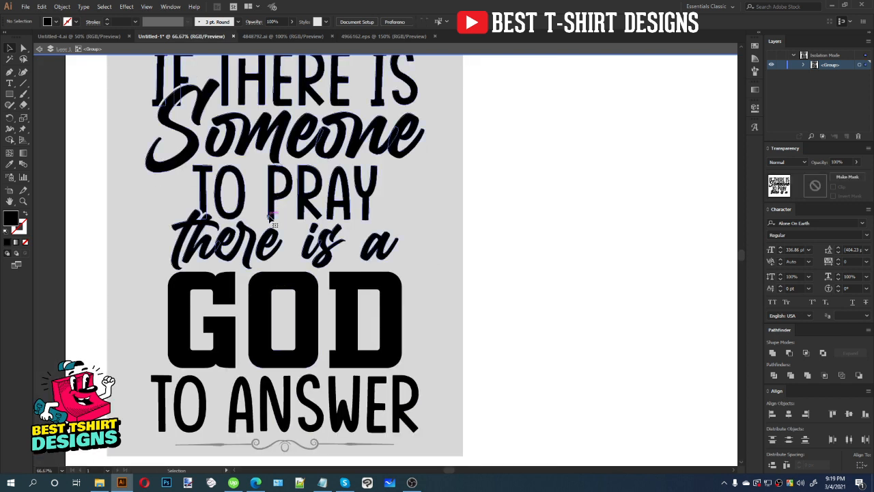
double_click(272, 217)
click(274, 203)
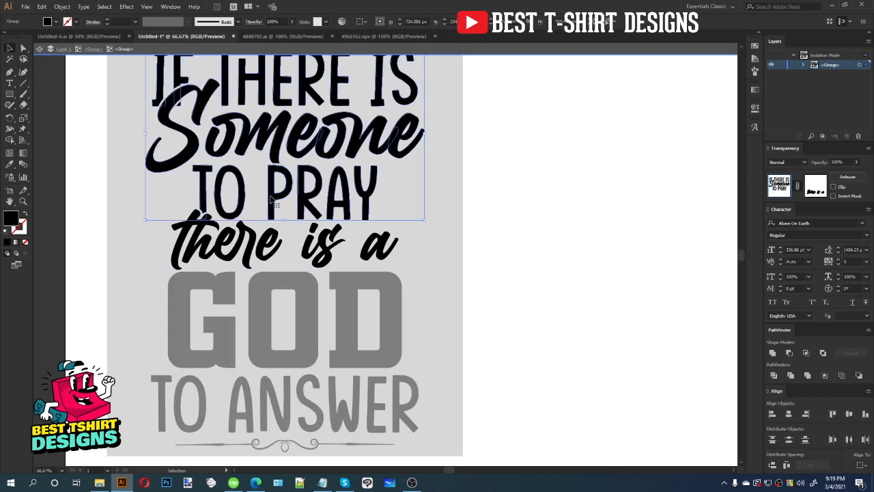
click(810, 187)
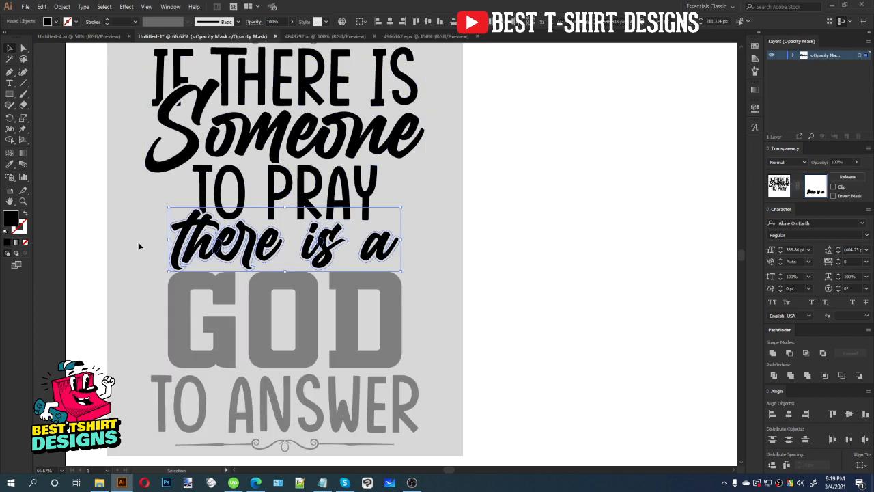
drag(138, 246, 271, 263)
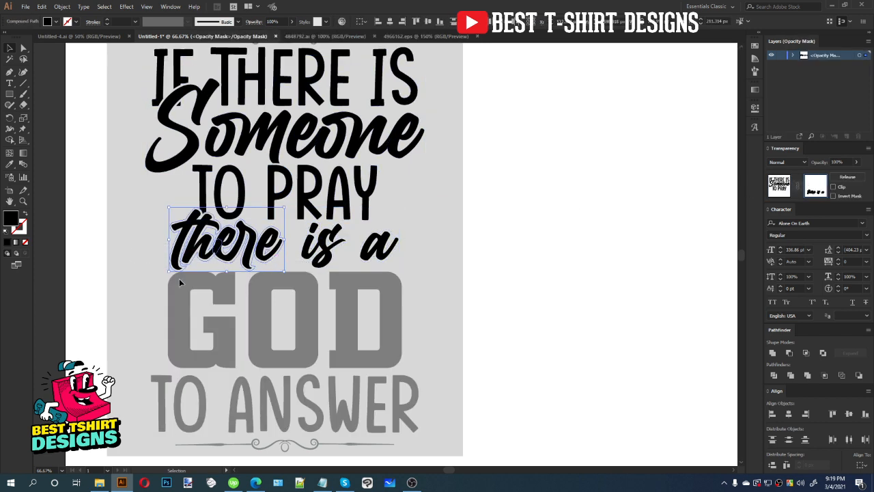
scroll(177, 281, up, 3)
scroll(192, 294, down, 4)
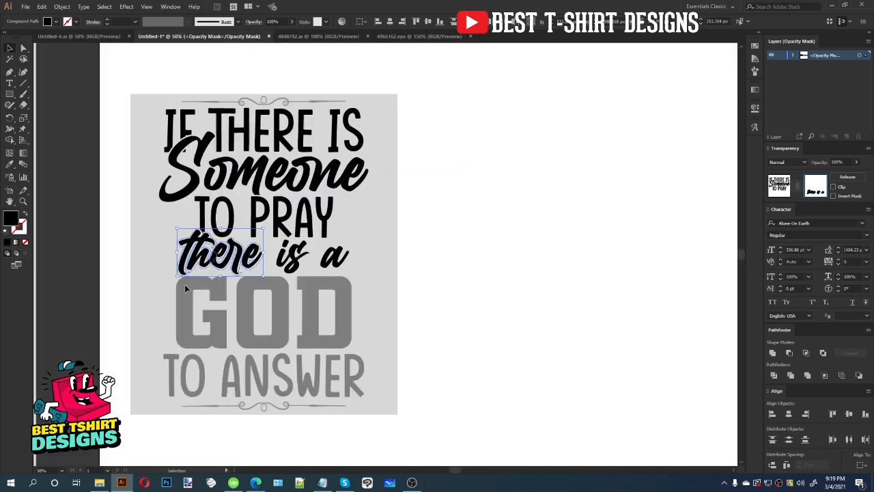
click(782, 191)
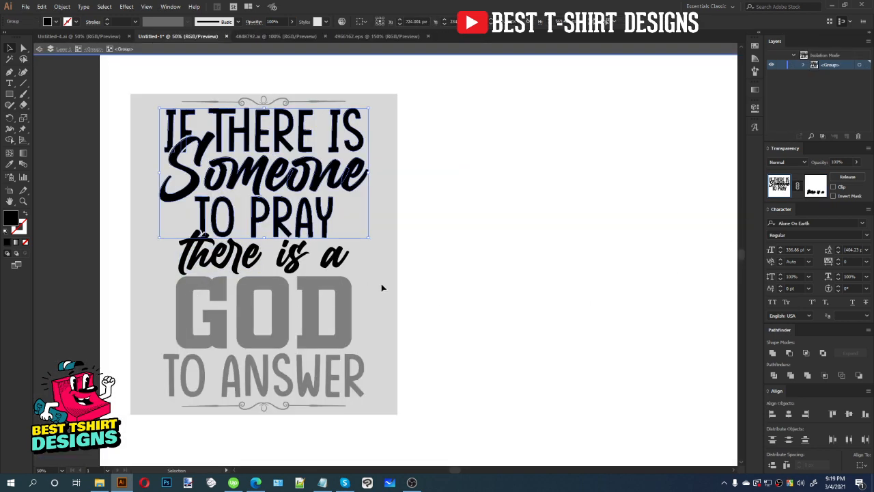
double_click(381, 288)
- Distribute the lettering group and the two dividers with equal vertical spacing
click(289, 380)
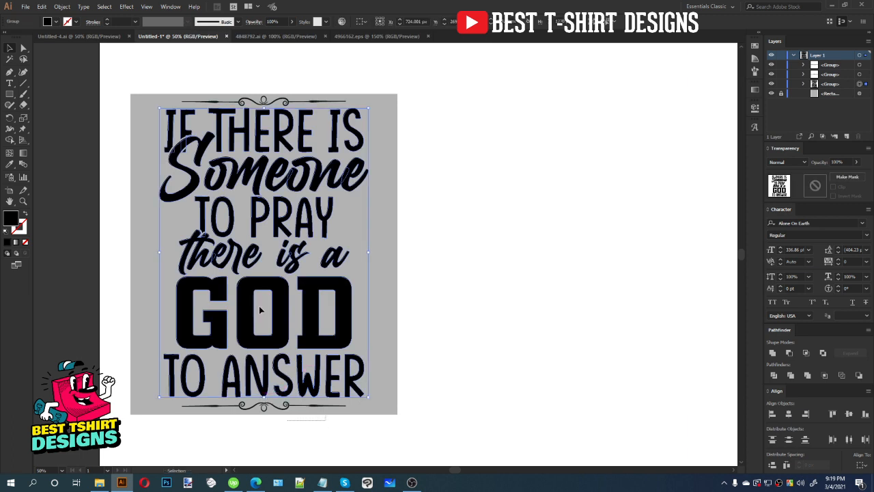
shift+click(238, 101)
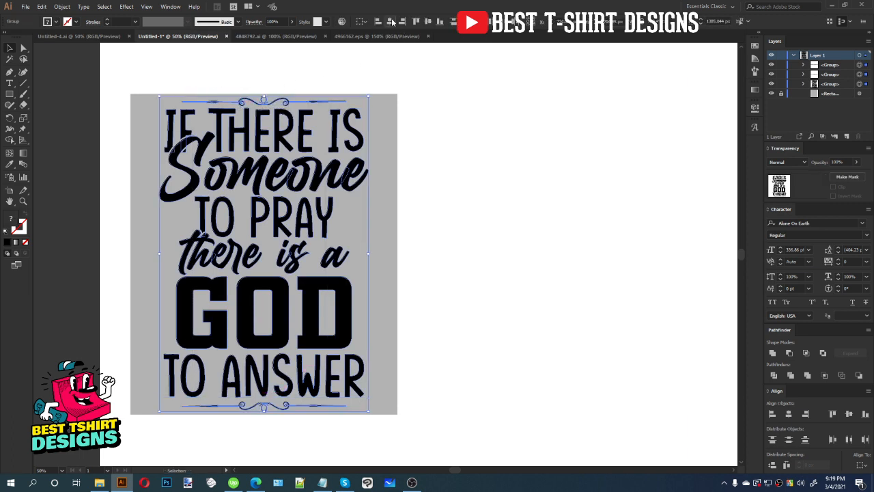
click(773, 465)
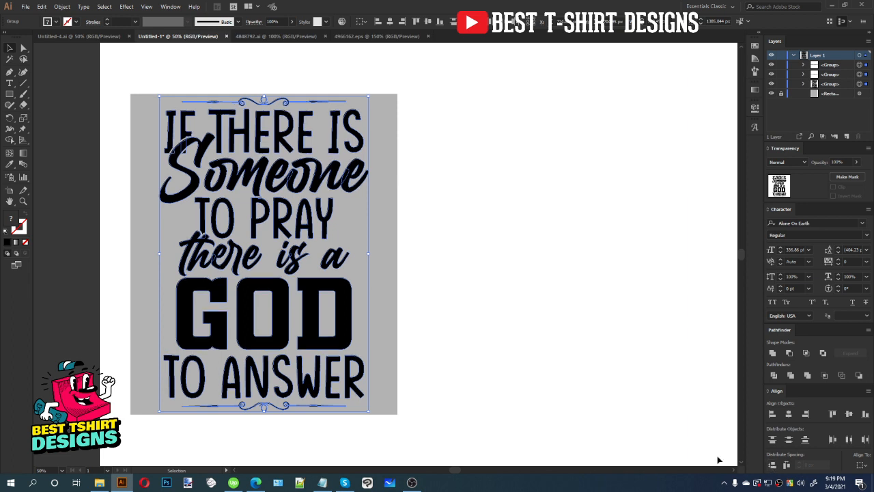
click(415, 289)
drag(404, 298, 424, 294)
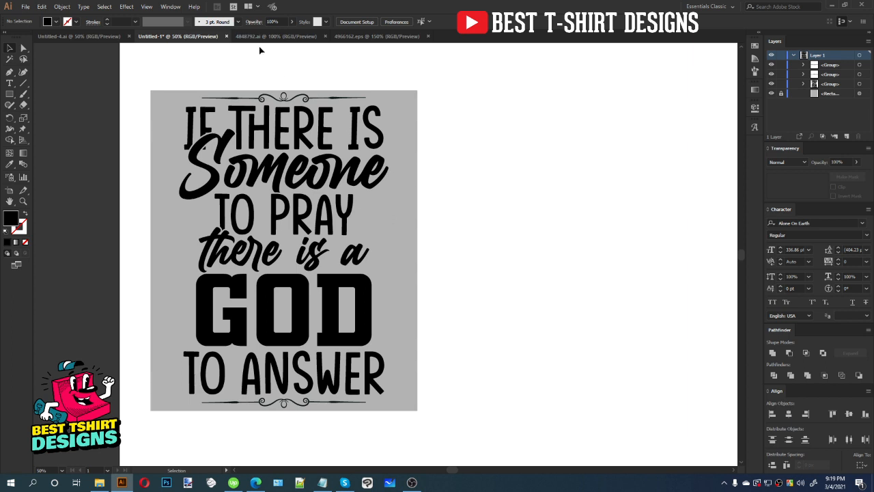
- Copy the small arrow ornament from 4848792.ai and paste it into the Untitled-1 T-shirt design
click(284, 36)
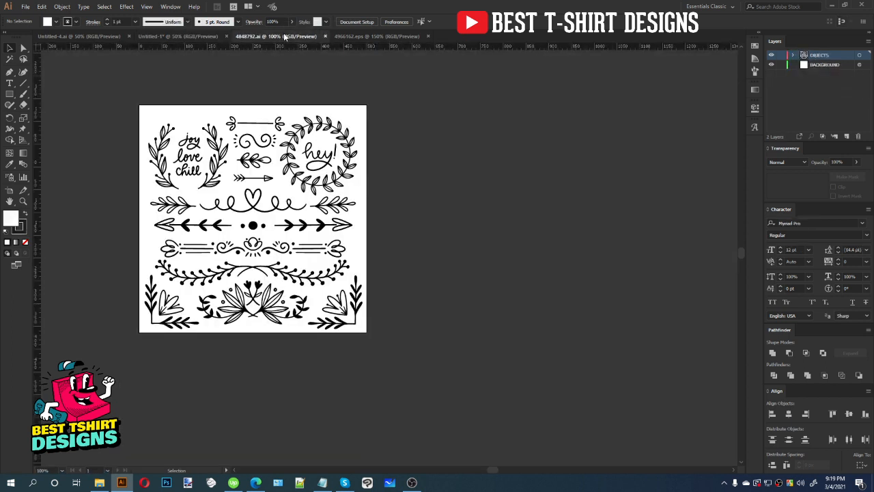
scroll(187, 263, up, 1)
scroll(273, 254, up, 2)
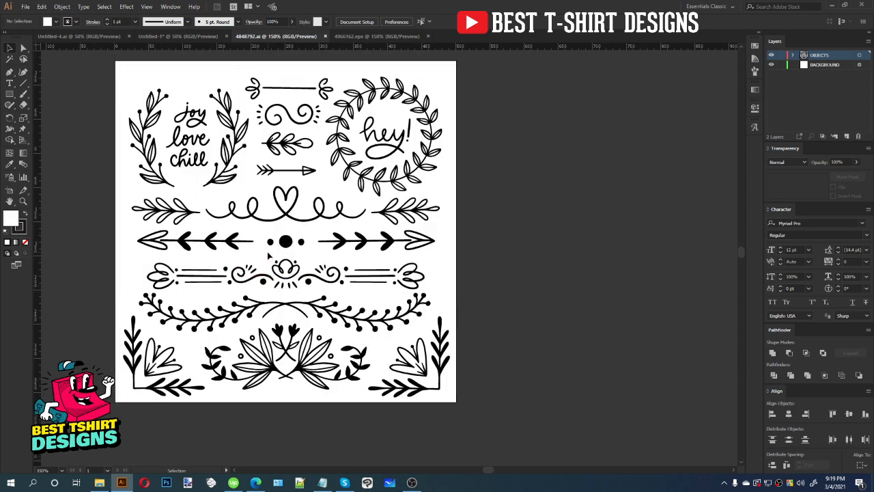
click(306, 194)
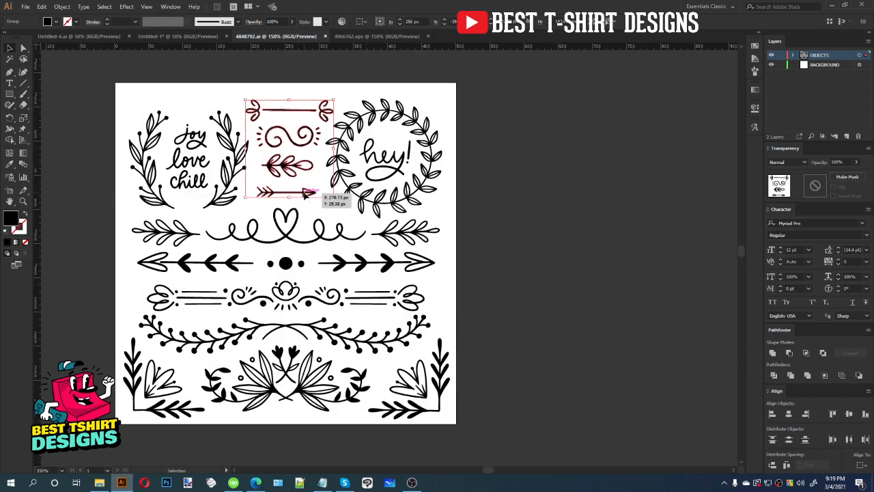
double_click(305, 194)
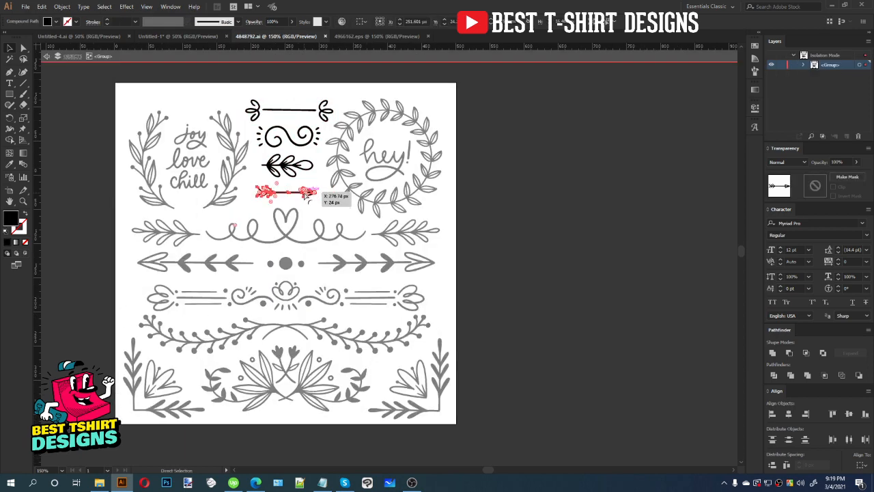
double_click(469, 219)
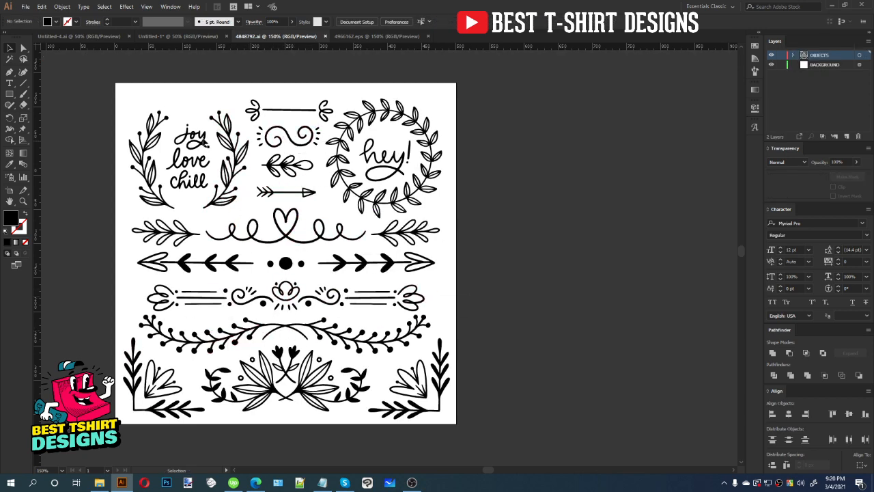
click(151, 39)
key(ctrl+v)
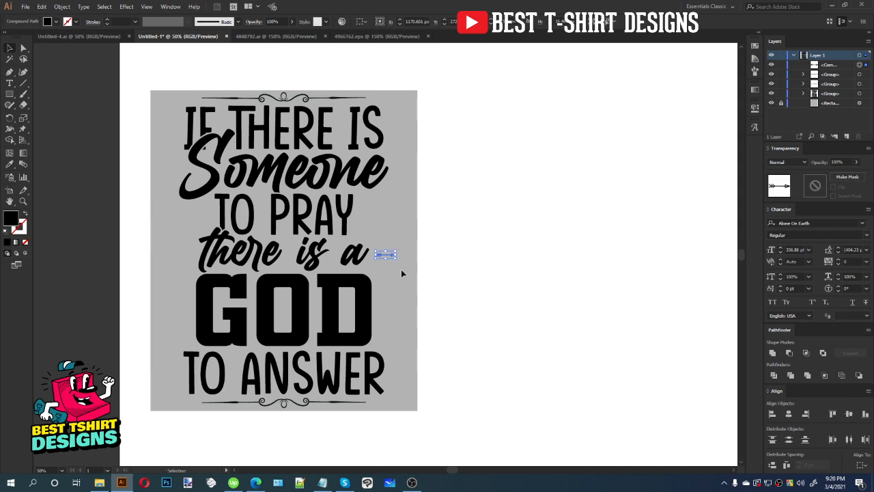
- Rotate the arrow to point straight up, enlarge it, and place it beside the ends of "TO PRAY" and "there is a"
drag(397, 257, 401, 224)
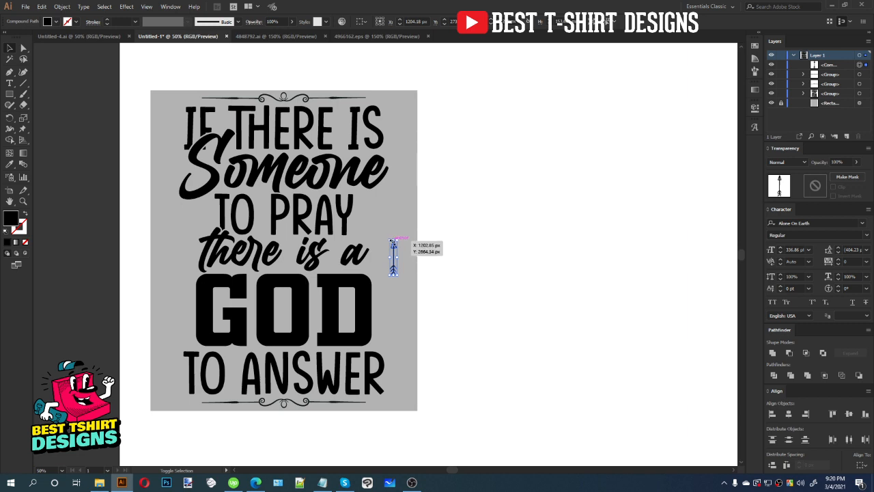
scroll(394, 240, up, 3)
drag(390, 239, 390, 133)
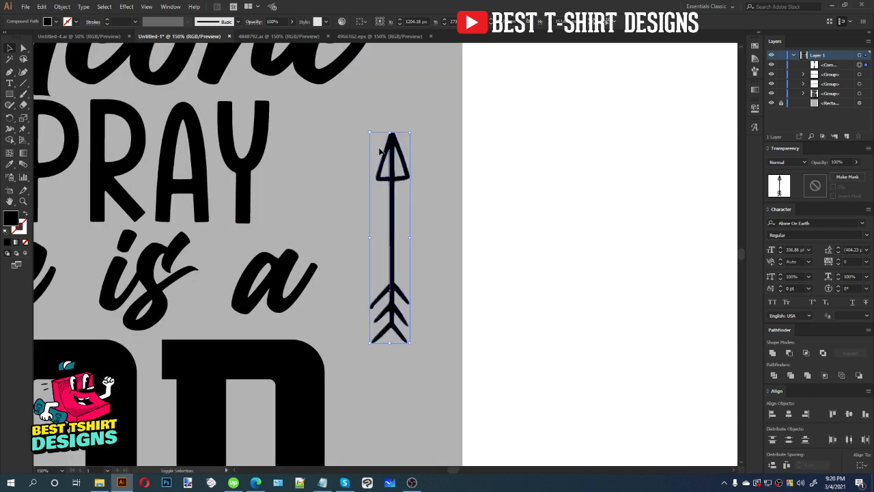
scroll(327, 230, down, 2)
drag(348, 224, 331, 209)
click(409, 236)
scroll(397, 283, down, 1)
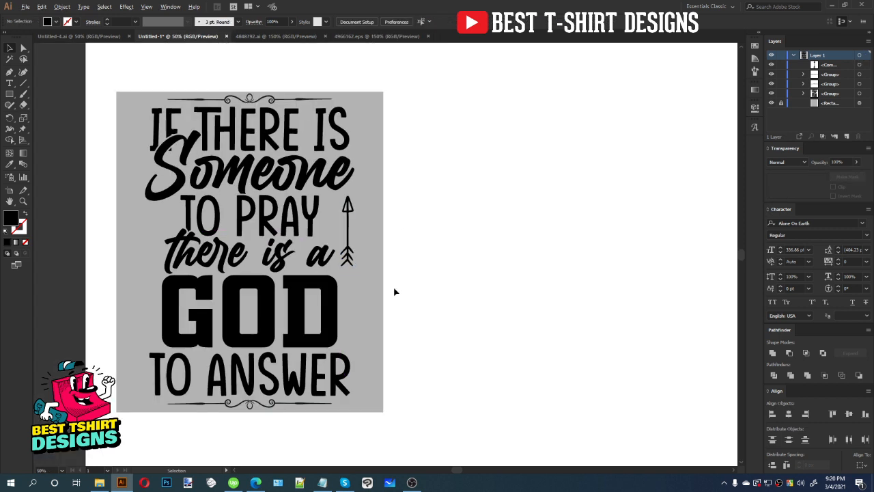
- Show the rulers and place two vertical guides, one just outside each end of the word "Someone"
drag(371, 310, 380, 311)
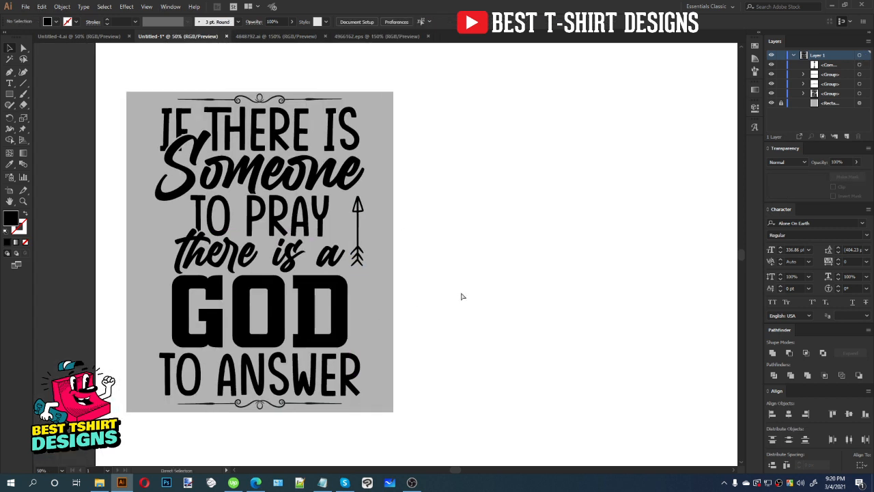
key(ctrl+r)
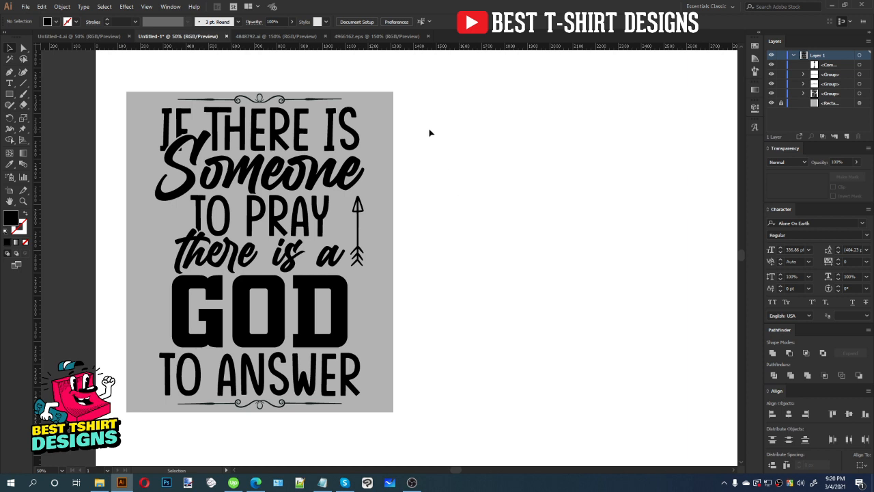
drag(442, 45, 151, 221)
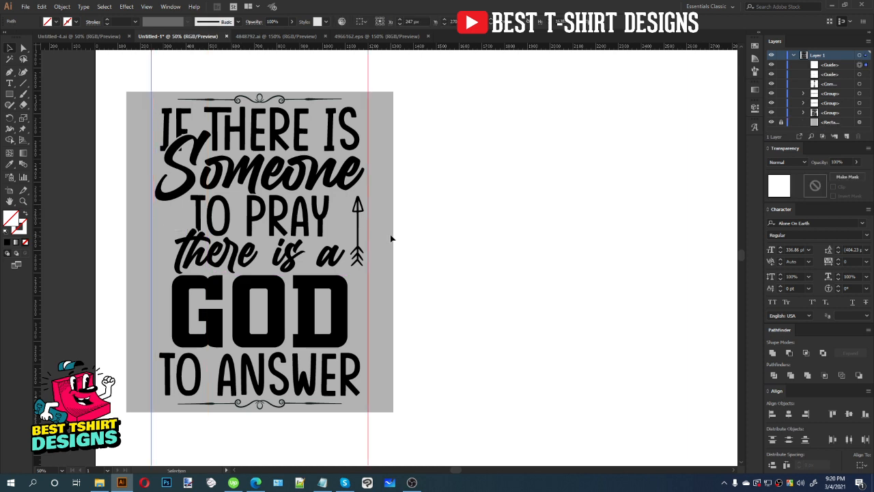
click(392, 238)
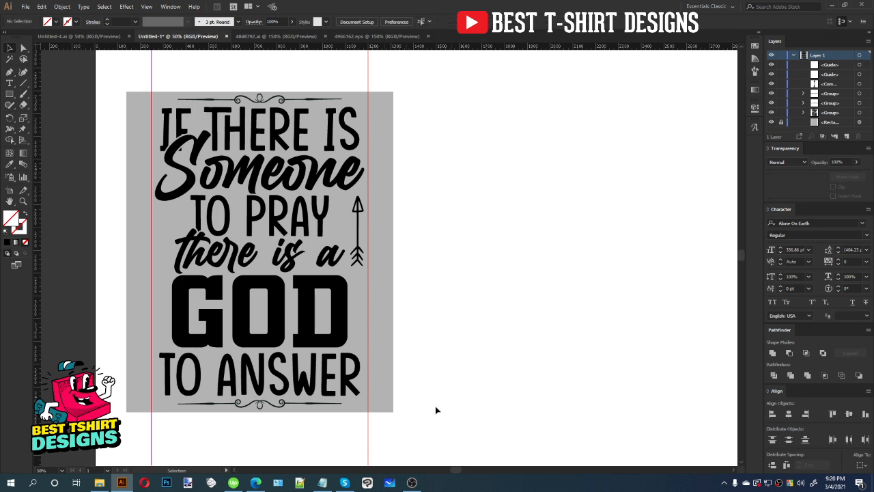
- Move the arrow down beside the D of "GOD" and enlarge it to rise slightly above the word, staying inside the guide
drag(359, 255, 359, 317)
scroll(366, 330, up, 2)
drag(342, 224, 335, 181)
scroll(369, 280, down, 1)
click(453, 280)
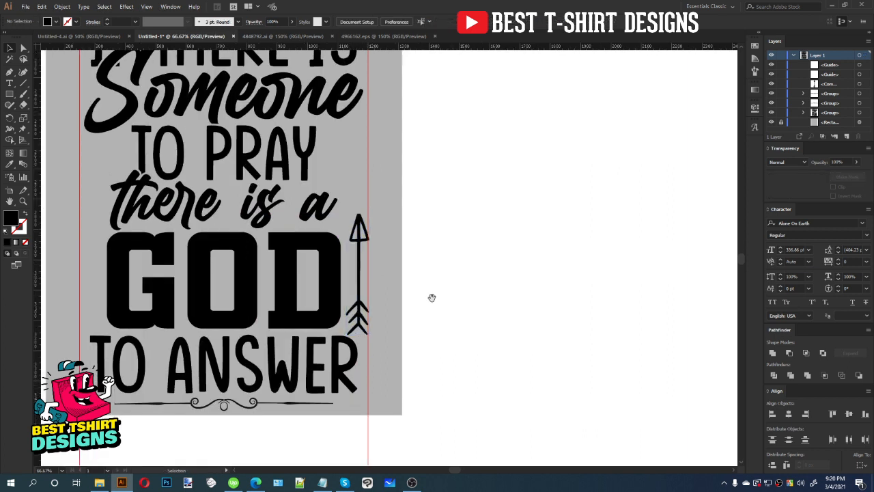
- Duplicate the arrow to just before the G of "GOD" and align the vertical centres of both arrows
drag(432, 297, 568, 300)
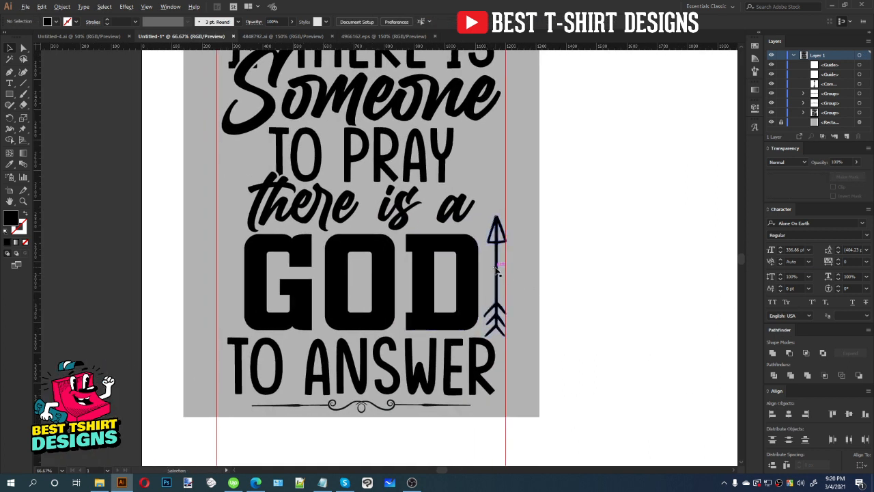
drag(497, 271, 231, 269)
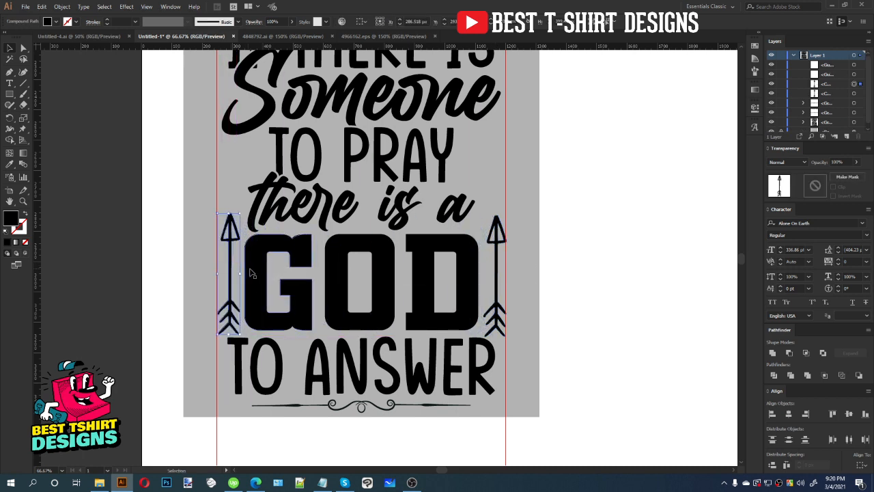
shift+click(497, 271)
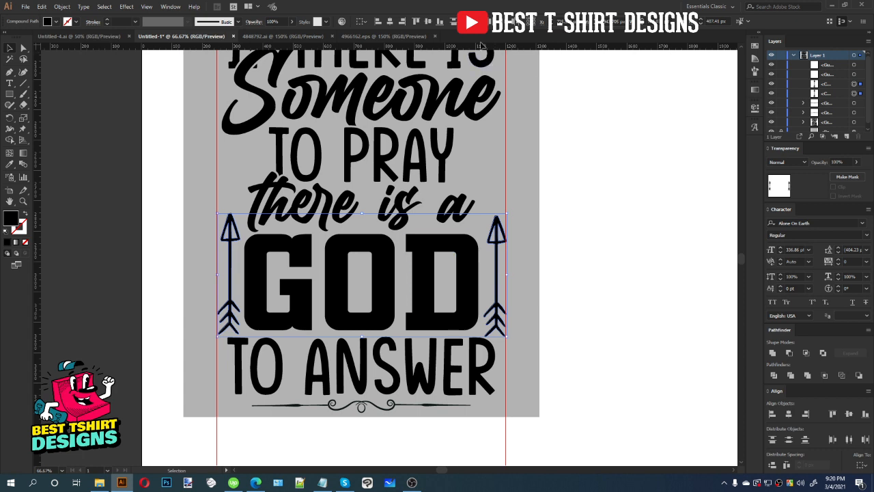
click(427, 23)
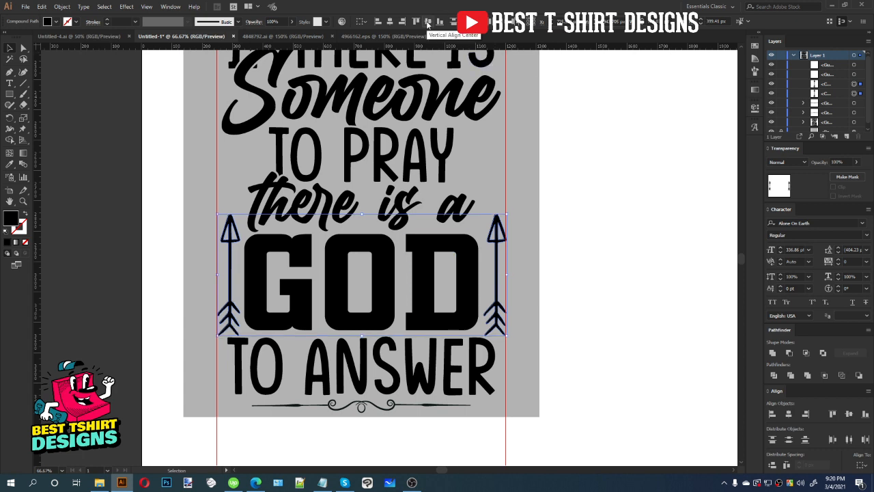
- Nudge both arrows up until their tails sit level with the base of "GOD"
key(Up)
key(Up)
key(Up)
key(Up)
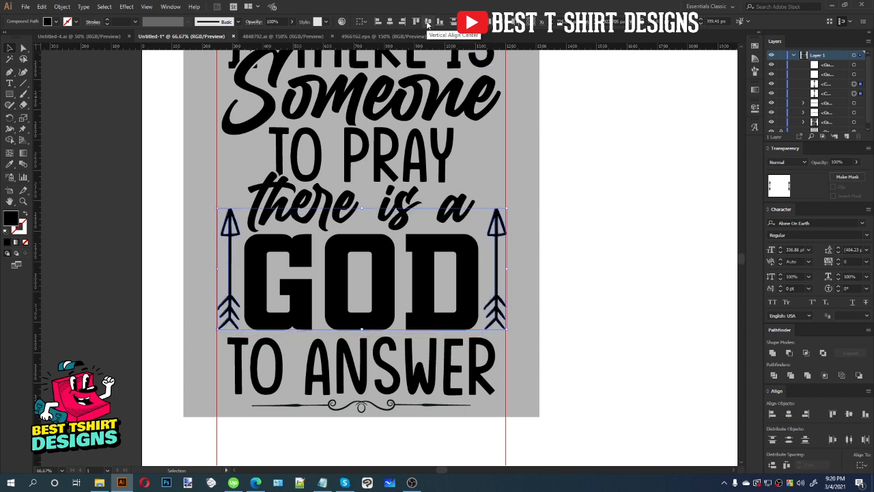
scroll(370, 214, down, 1)
click(487, 228)
drag(497, 198, 415, 250)
scroll(327, 215, up, 1)
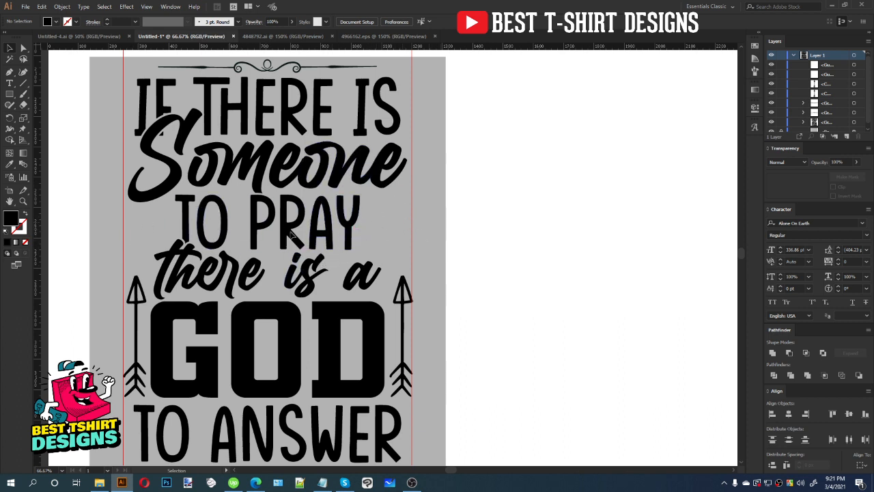
- In 4848792.ai, isolate the floral divider with parallel lines and copy its curl just after the central flower, including its dots and short rays
click(363, 39)
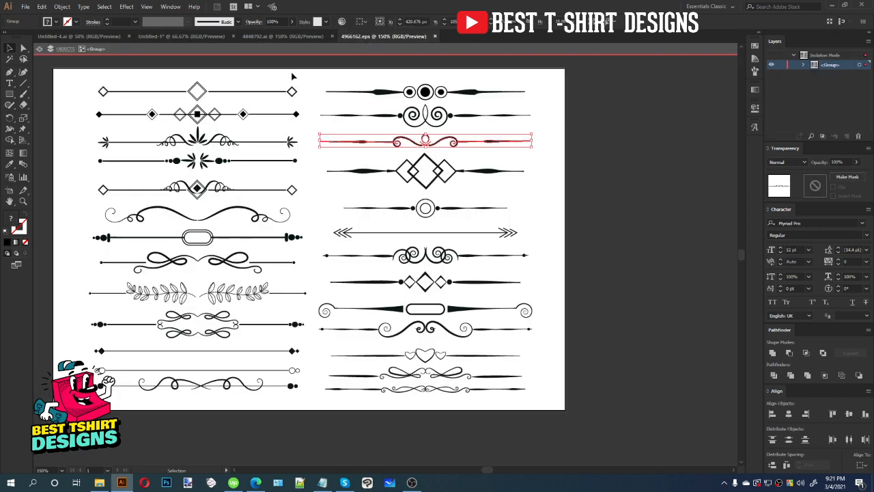
click(286, 37)
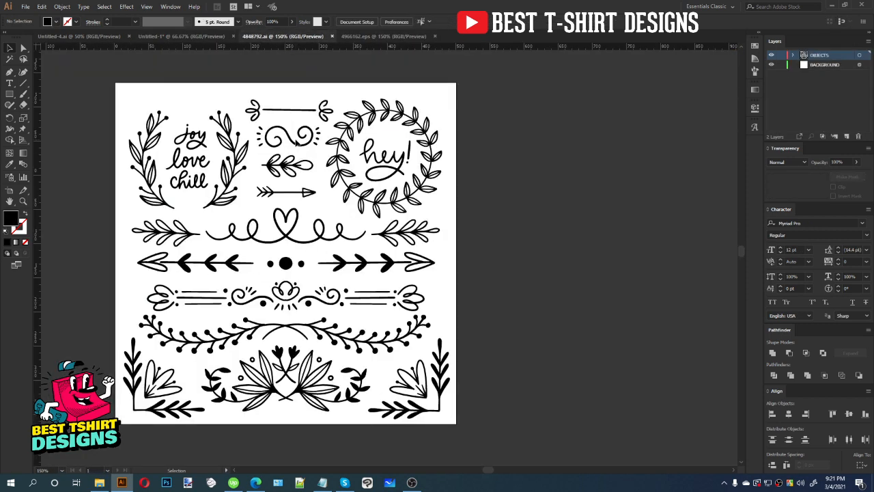
click(290, 164)
scroll(290, 205, down, 1)
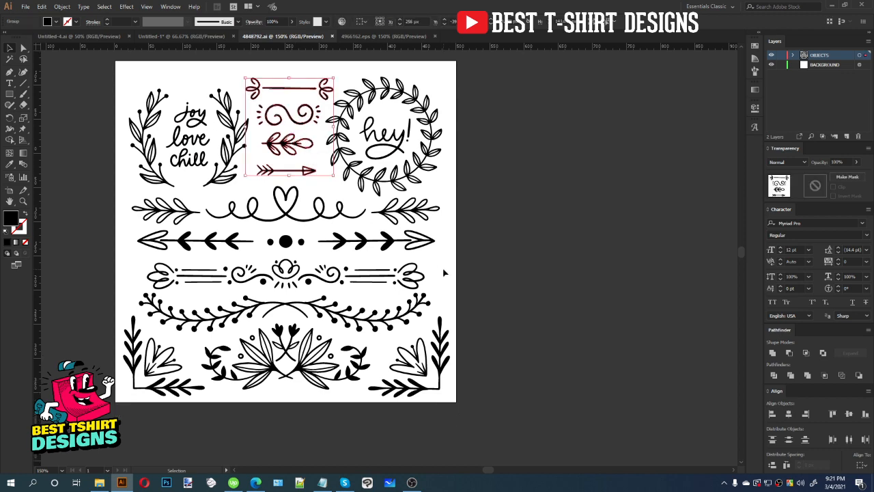
double_click(345, 283)
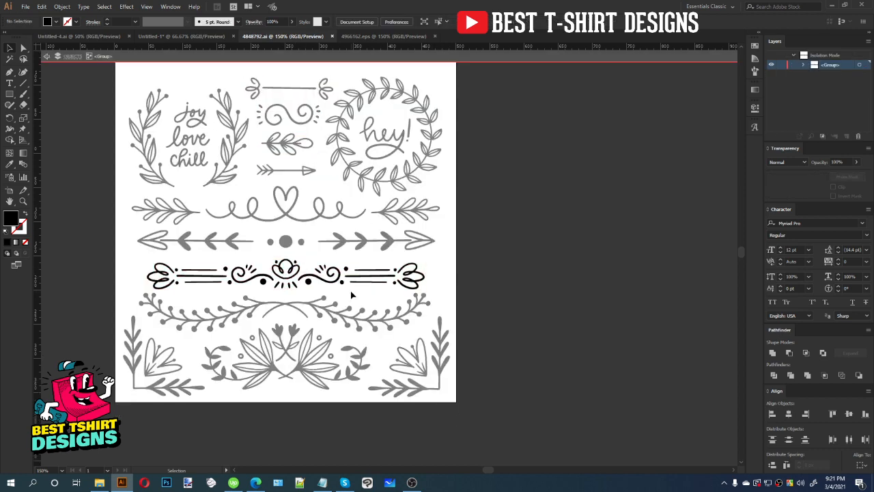
scroll(351, 294, up, 2)
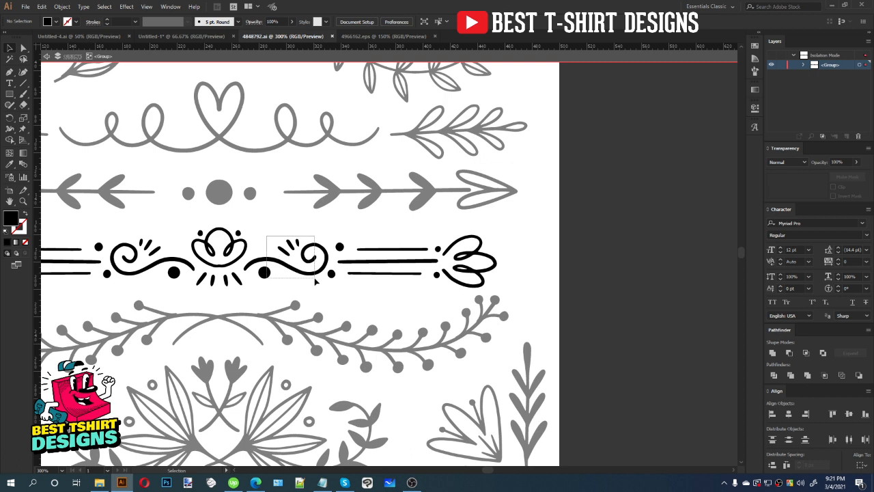
drag(315, 280, 318, 280)
click(259, 236)
drag(259, 237, 336, 294)
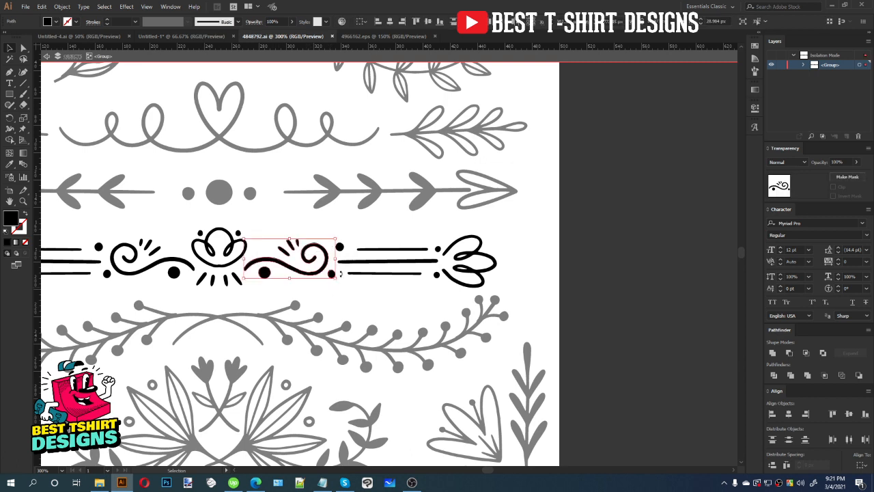
key(a)
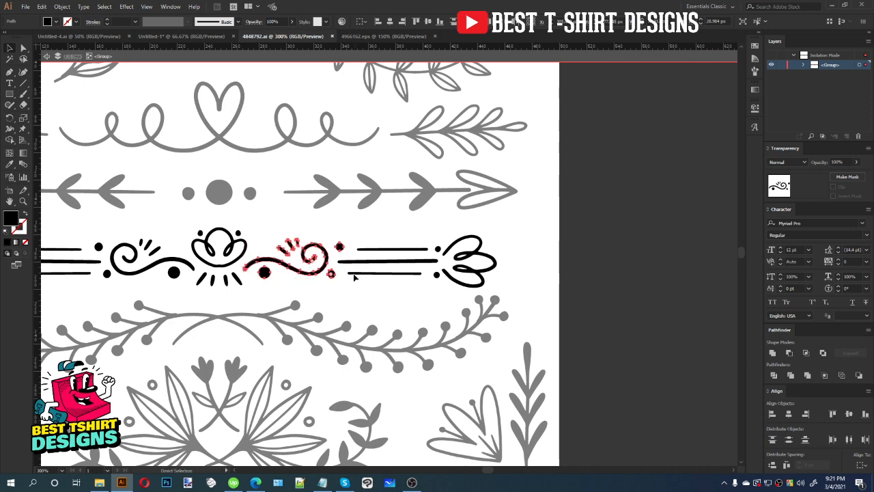
key(v)
- Paste the copied curl into the Untitled-1 T-shirt design and group its parts
click(153, 38)
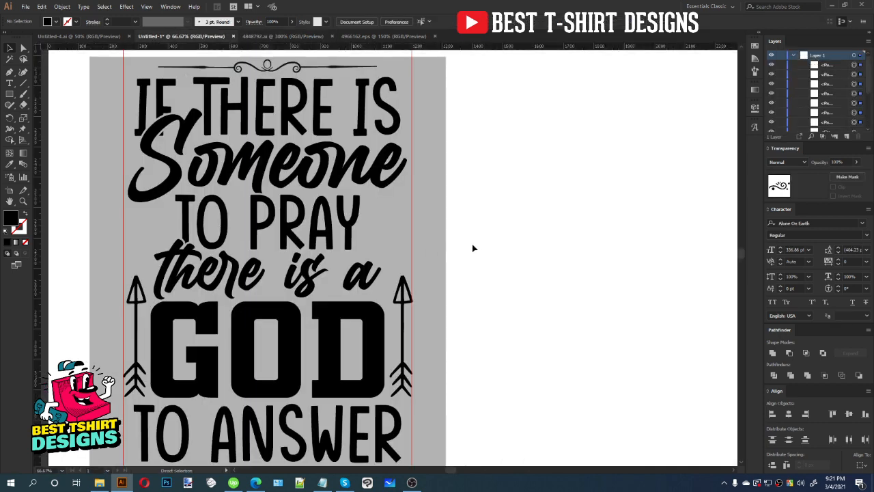
key(ctrl+v)
key(v)
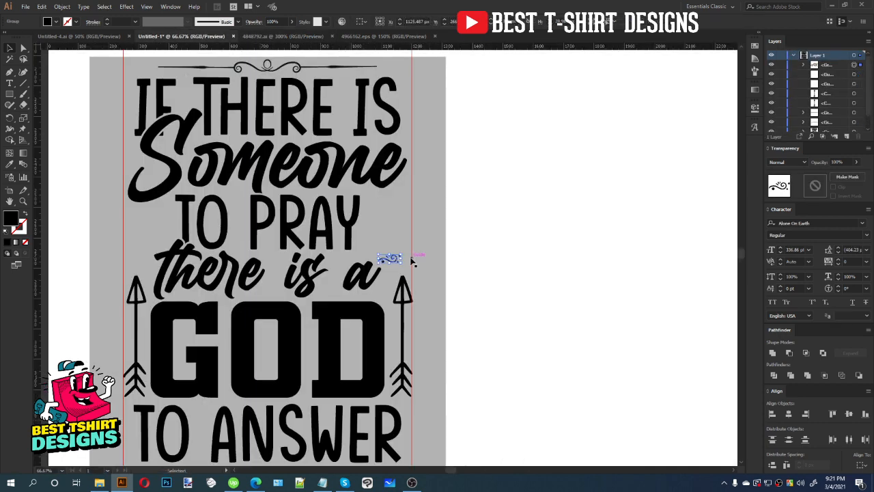
- Rotate the curl diagonally, enlarge it, and fit it beside the Y of "PRAY" under the end of "Someone"
drag(403, 259, 403, 201)
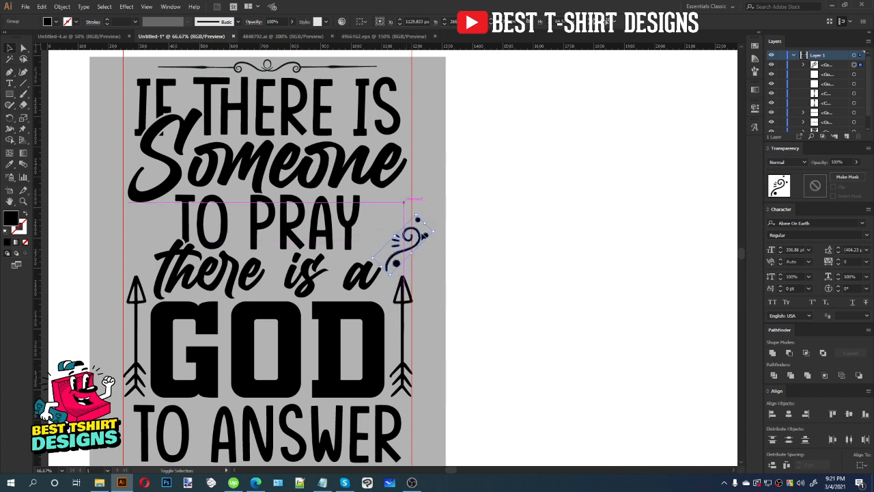
drag(418, 237, 397, 218)
scroll(397, 218, up, 2)
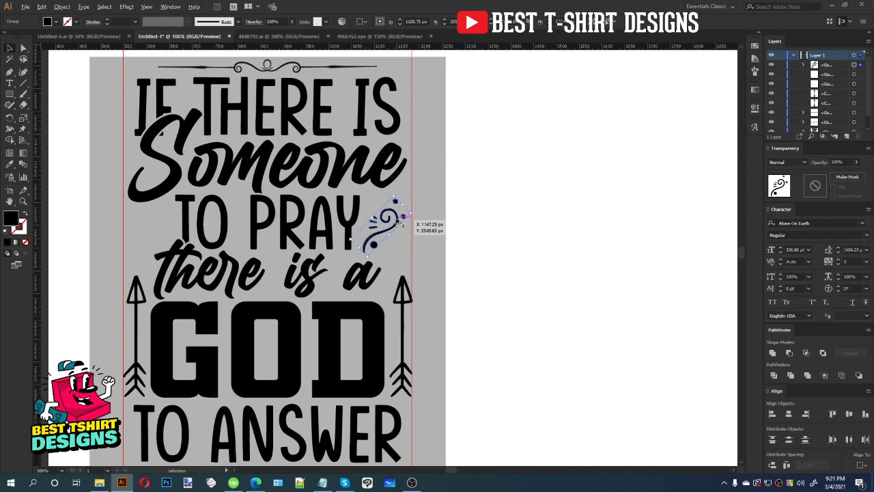
mouse_move(408, 188)
mouse_down()
mouse_move(416, 165)
mouse_move(451, 198)
mouse_move(449, 185)
mouse_move(406, 190)
mouse_move(405, 180)
mouse_up()
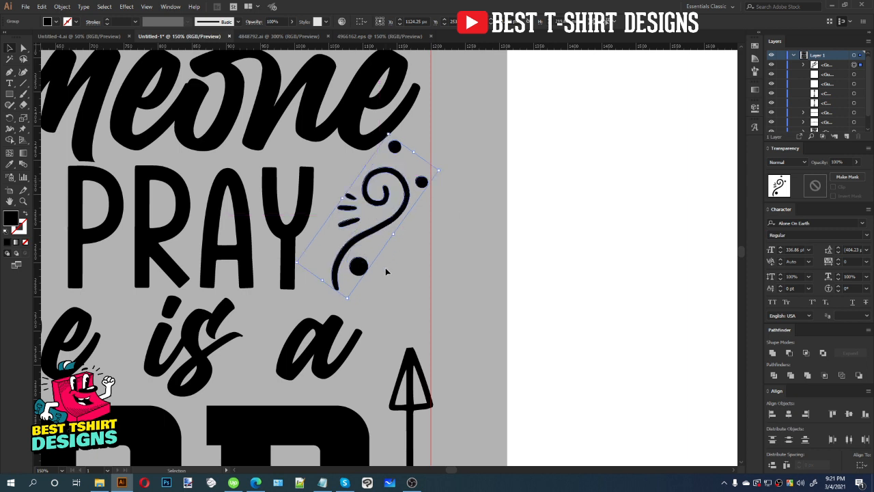
drag(349, 299, 346, 305)
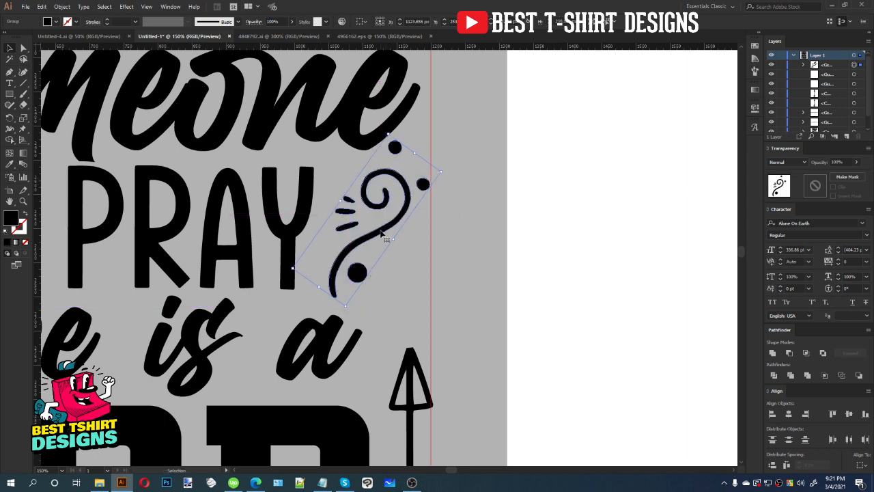
drag(380, 233, 383, 236)
click(536, 263)
key(ctrl+0)
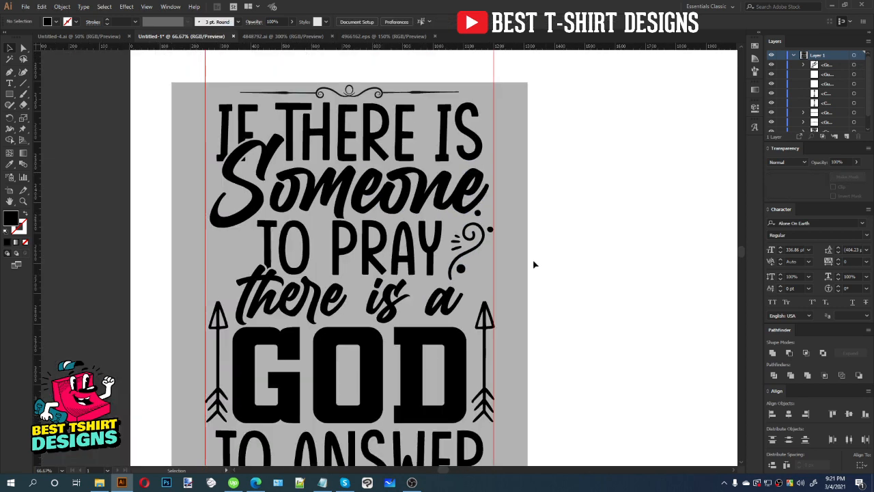
key(ctrl+1)
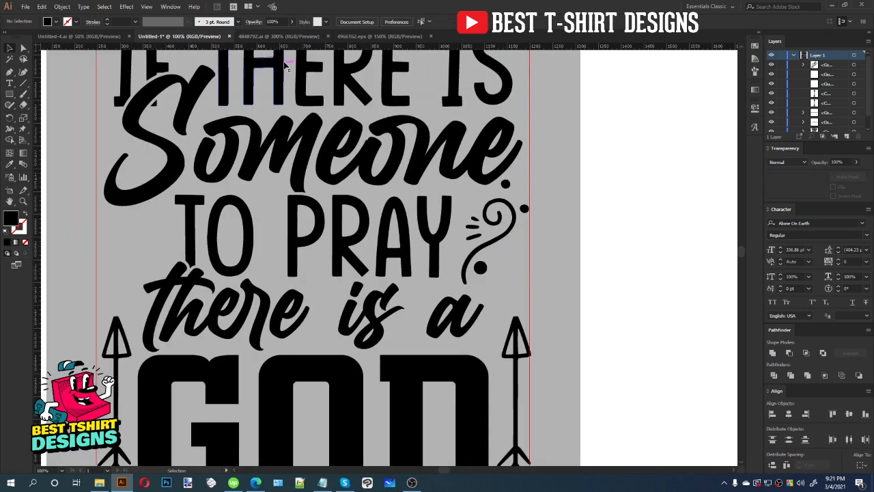
click(279, 36)
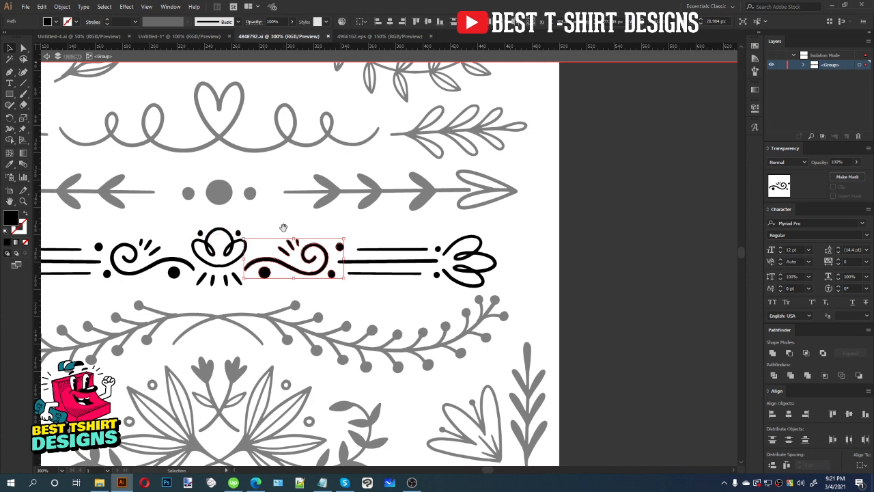
drag(283, 227, 426, 221)
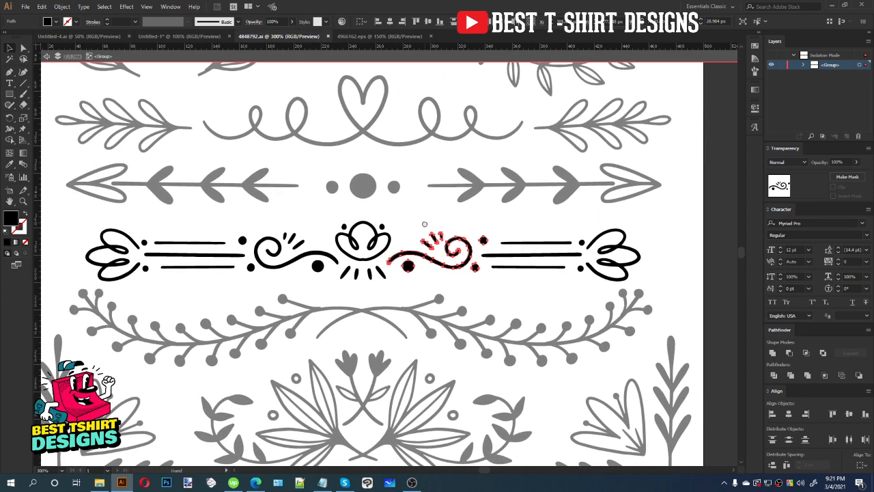
click(206, 34)
- Duplicate the curl to the start of "TO PRAY" and reflect the copy across the vertical axis
click(509, 234)
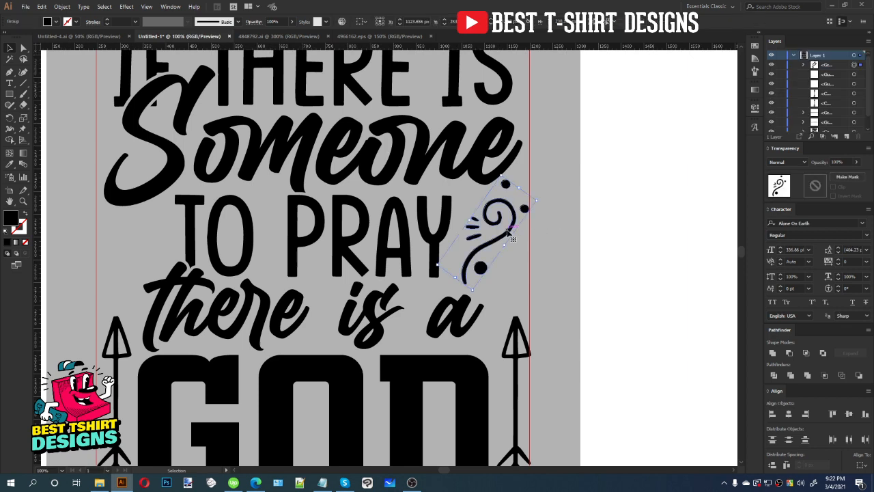
drag(509, 234, 154, 239)
right_click(154, 239)
mouse_move(199, 333)
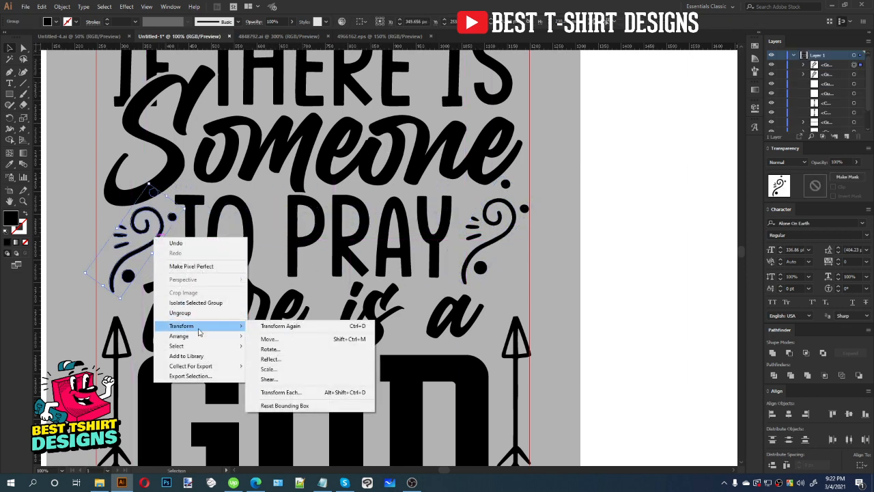
click(270, 359)
click(386, 278)
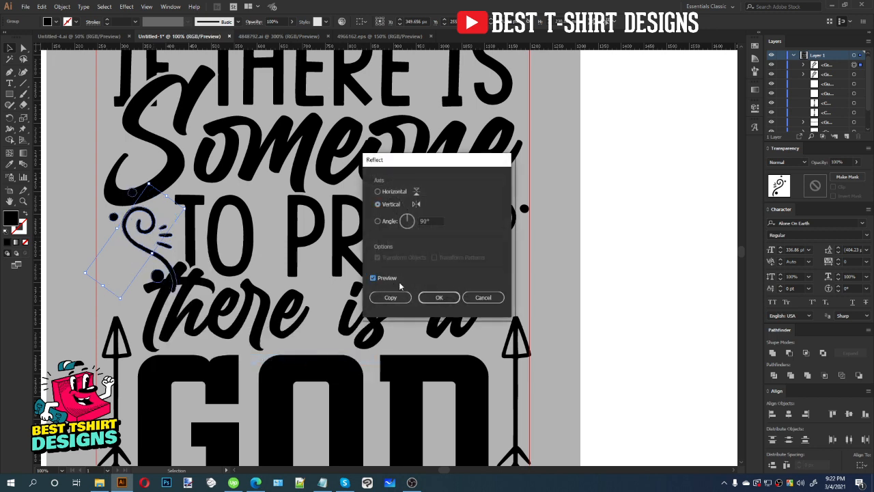
click(440, 297)
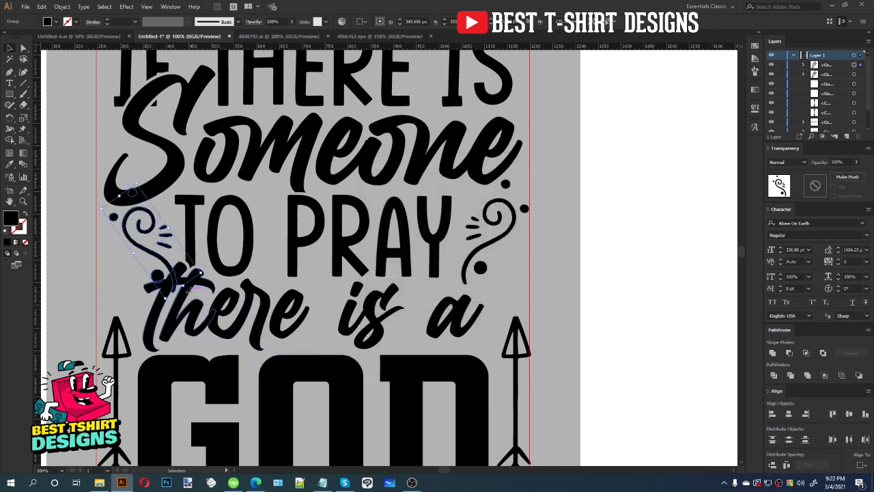
- Rotate the reflected curl to lean toward the T of "TO" and resize it to fit between the S of "Someone" and the arrow
drag(195, 287, 126, 263)
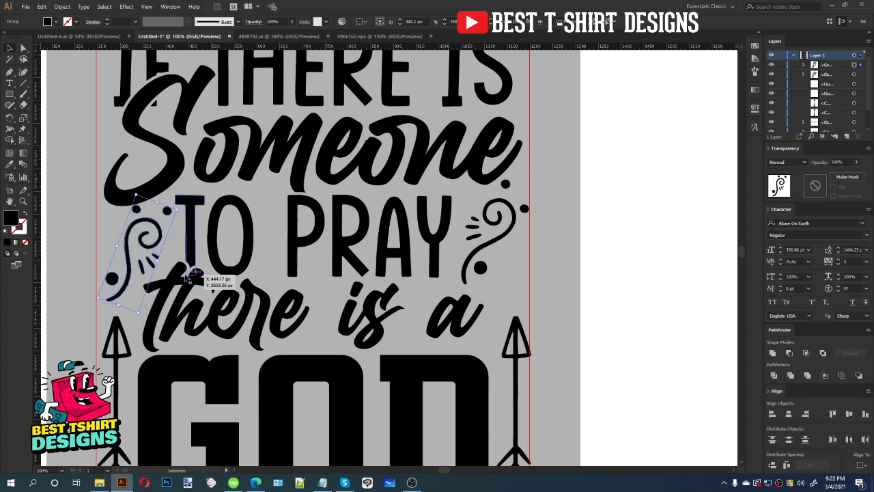
drag(118, 305, 114, 317)
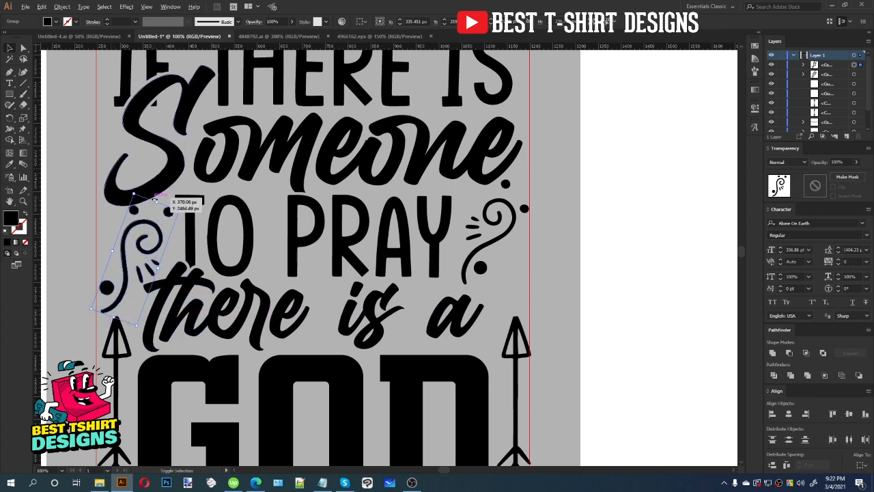
drag(157, 202, 151, 206)
drag(143, 245, 136, 267)
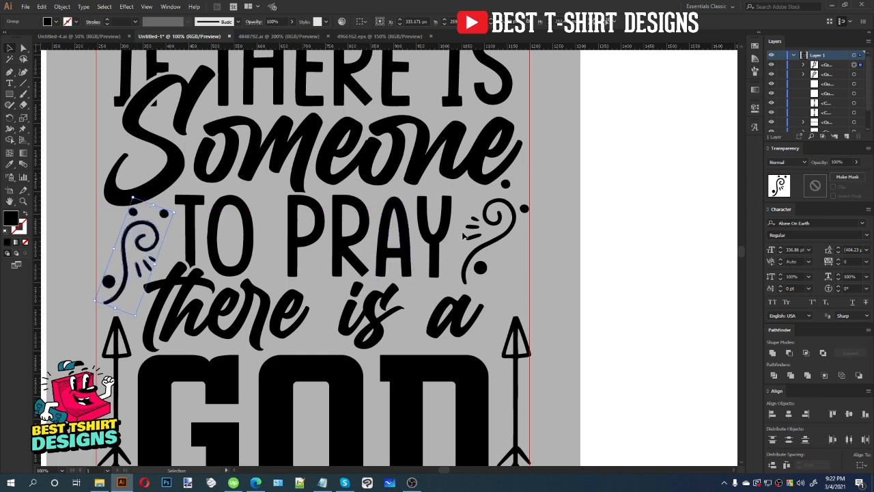
click(268, 254)
scroll(268, 253, down, 1)
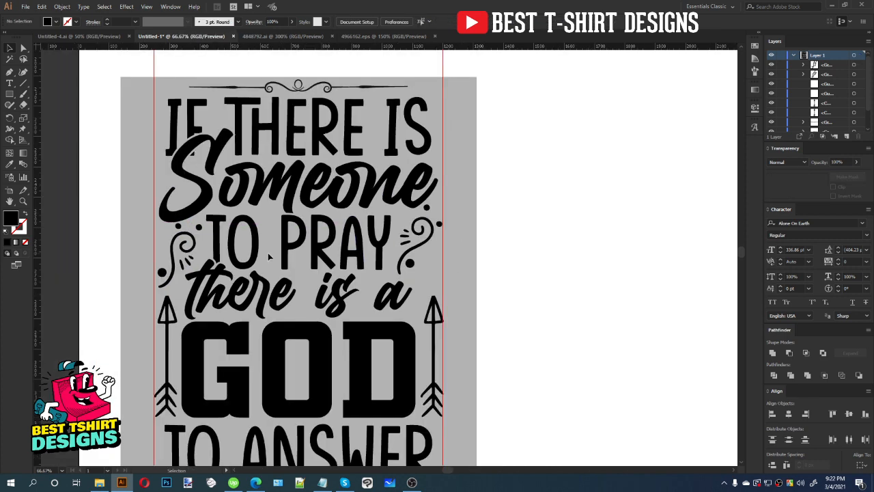
- Shift the arrow beside the D of "GOD" slightly inward, keeping it inside the vertical guide
drag(437, 286, 420, 277)
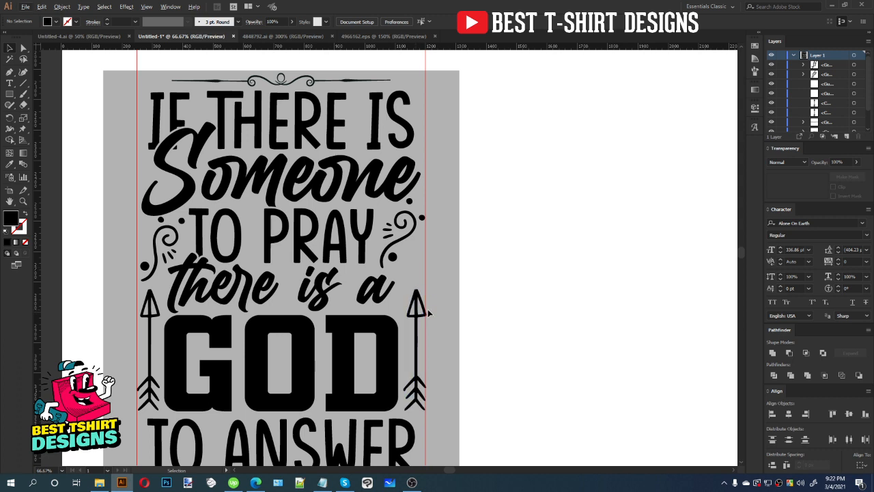
scroll(433, 361, up, 3)
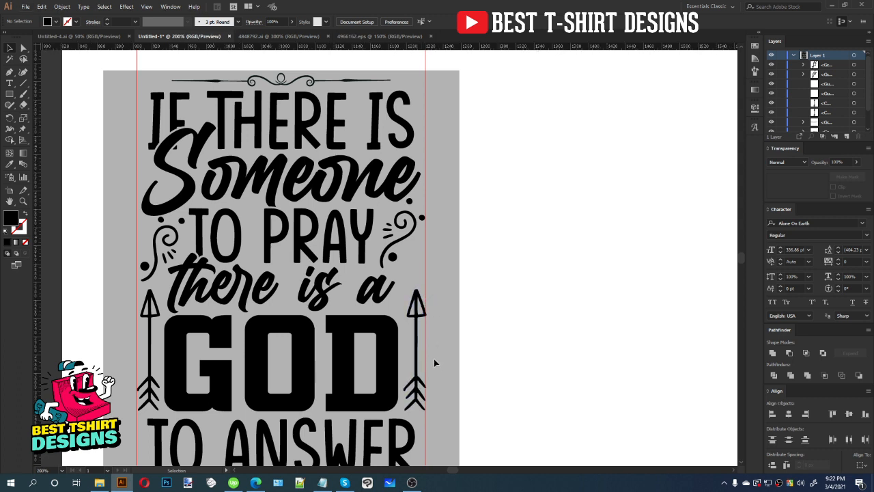
drag(380, 320, 376, 319)
scroll(392, 303, down, 2)
click(501, 305)
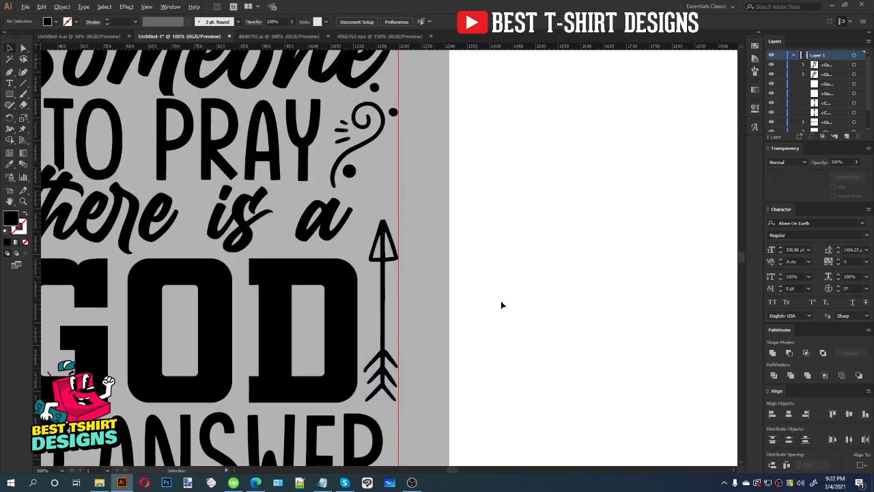
scroll(500, 305, down, 1)
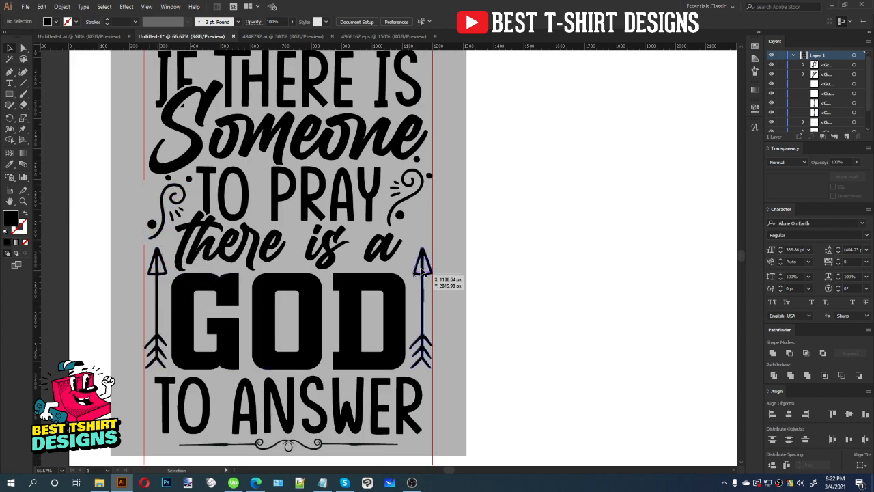
- Lock the guides so they cannot be selected with the artwork
scroll(459, 270, up, 2)
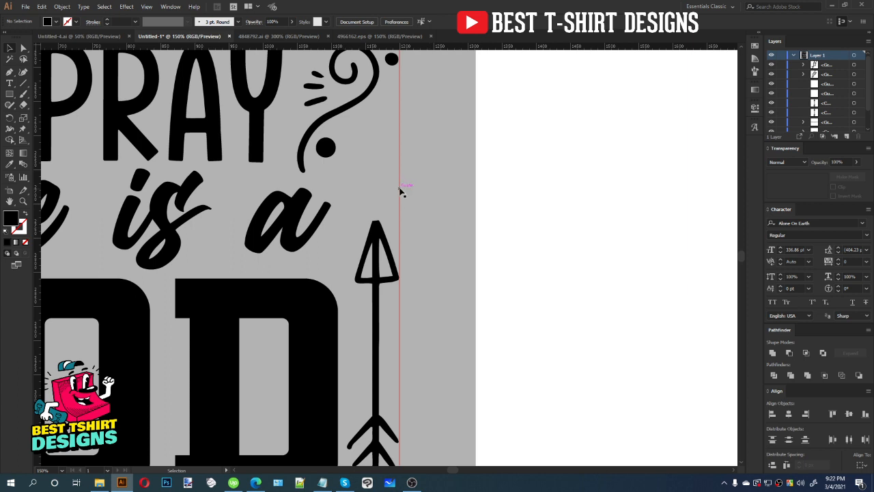
right_click(402, 192)
click(453, 271)
drag(383, 170, 526, 223)
drag(381, 156, 479, 181)
- Lengthen the arrow beside the D of "GOD" by moving only its upper anchor points up to the curl next to "PRAY"
key(a)
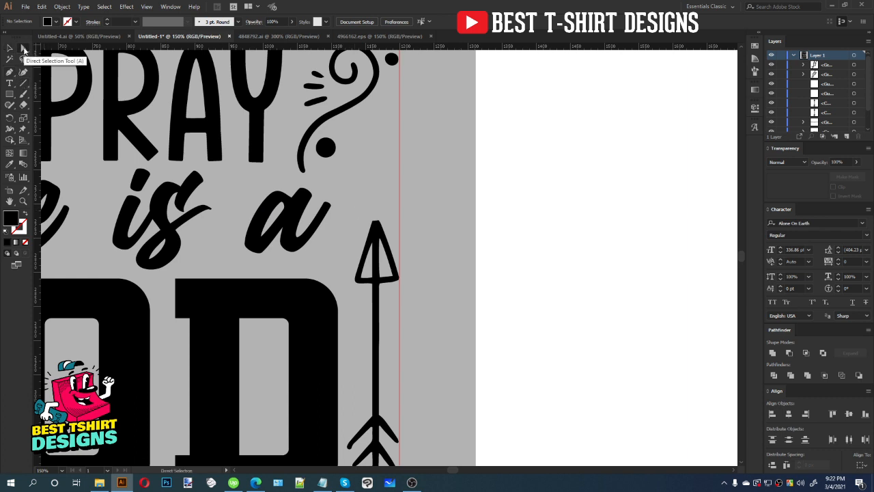
drag(424, 293, 428, 309)
key(shift+Up)
key(shift+Up)
key(shift+Up)
key(shift+Up)
key(shift+Up)
key(shift+Up)
key(shift+Up)
key(shift+Up)
key(shift+Up)
key(shift+Up)
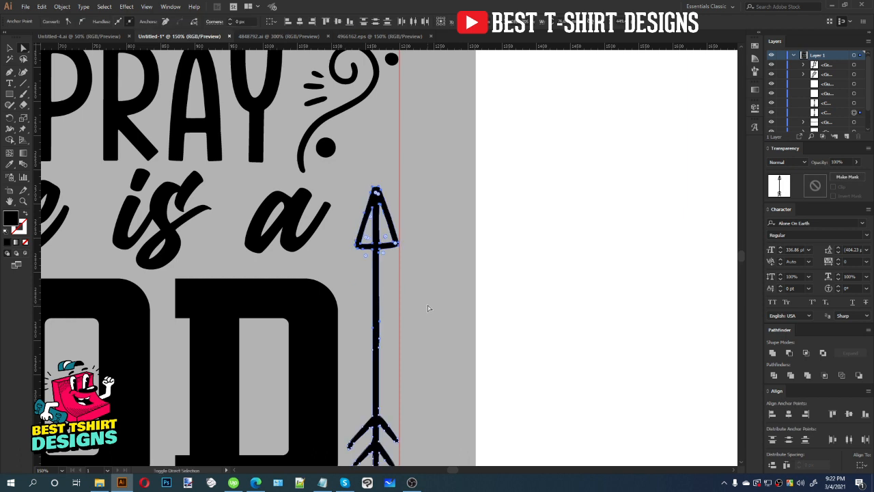
key(shift+Up)
key(shift+Up)
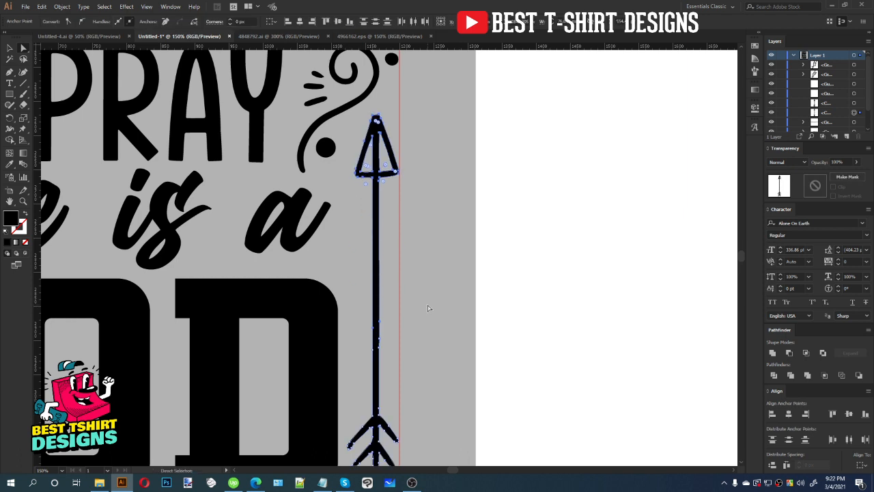
key(v)
click(455, 313)
scroll(457, 315, down, 2)
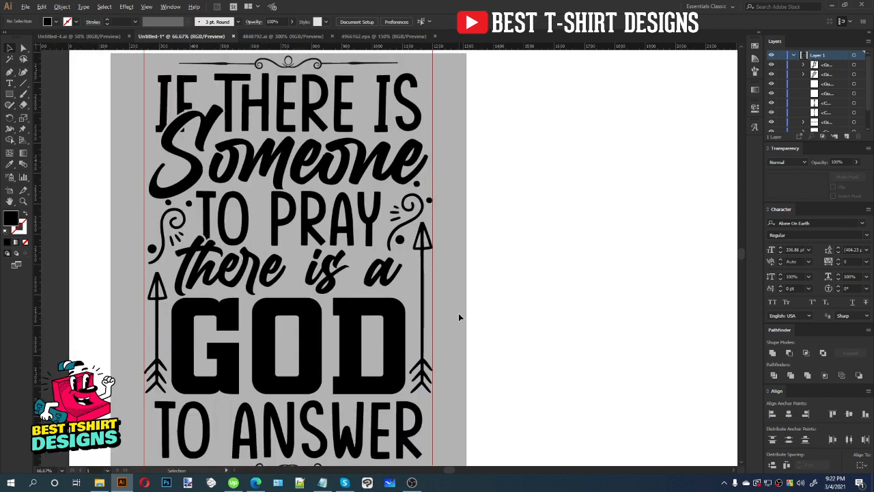
- Copy the flower-ended divider with triple lines and curls from 4848792.ai and return to the T-shirt design document
scroll(459, 314, down, 1)
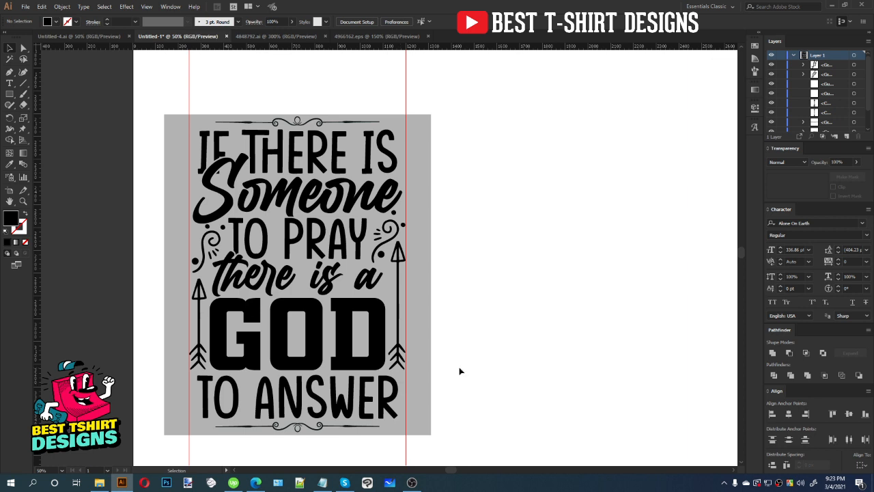
scroll(460, 371, down, 1)
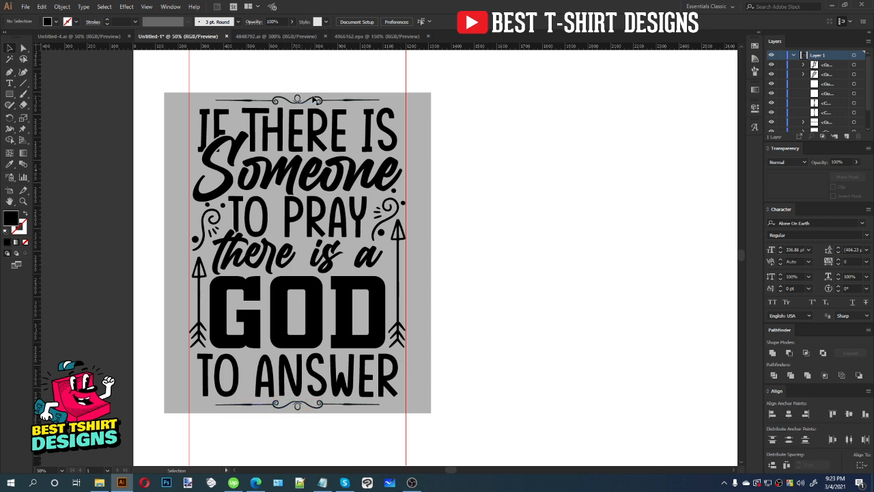
click(362, 36)
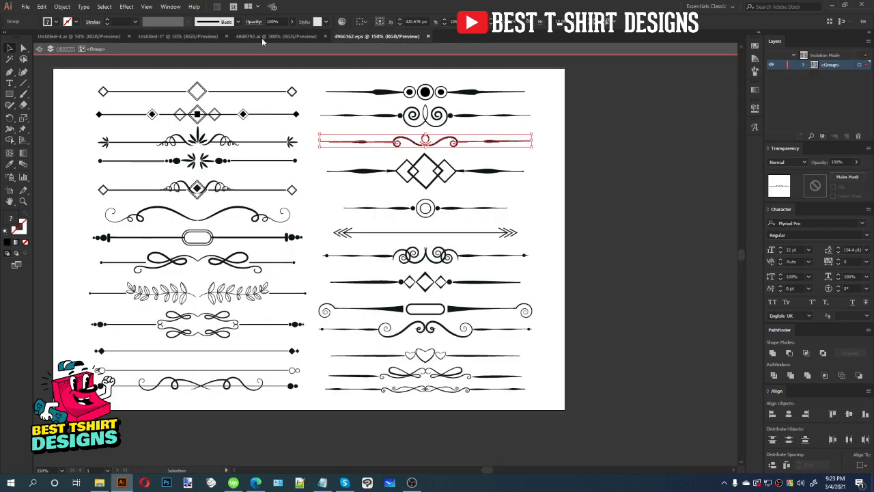
click(262, 38)
double_click(209, 286)
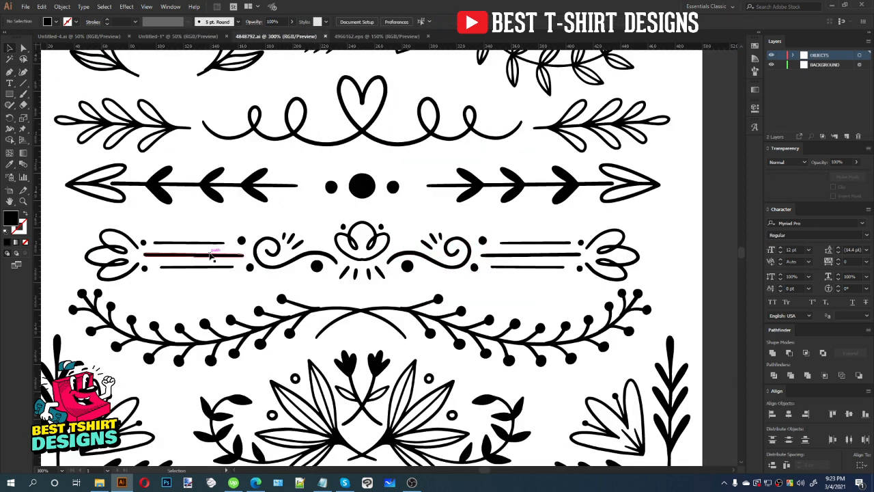
click(213, 256)
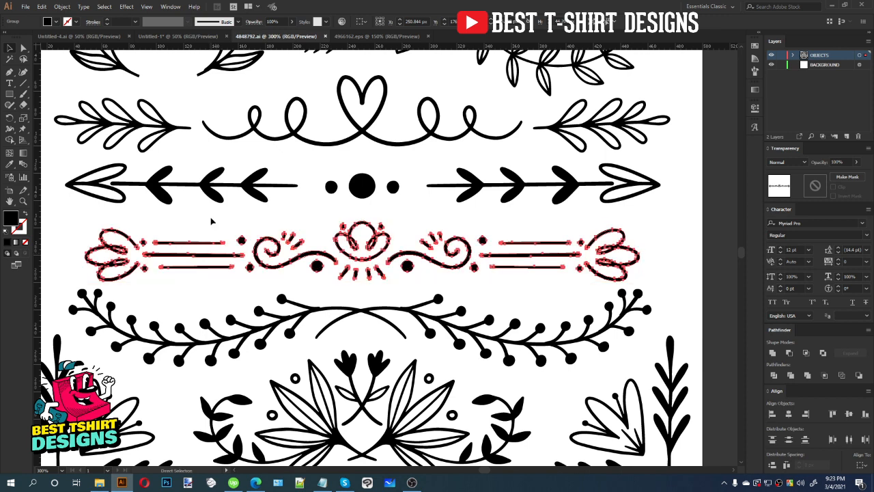
click(171, 37)
- Replace the divider above "IF THERE IS" with the copied floral divider, slightly reduced and placed above the heading
scroll(305, 80, up, 3)
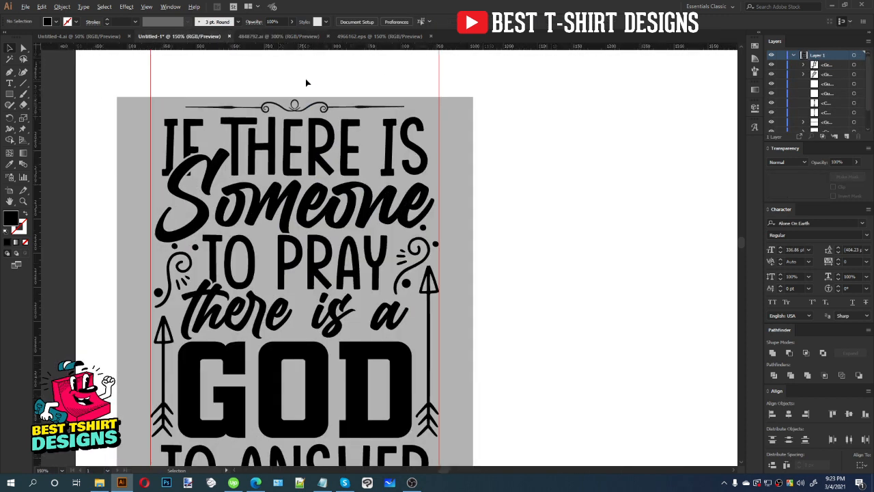
click(307, 141)
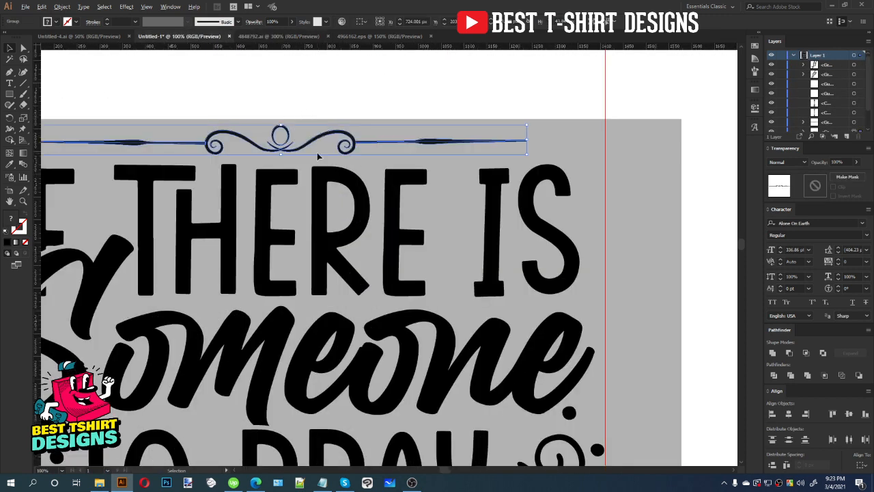
scroll(318, 147, down, 2)
key(Delete)
key(ctrl+v)
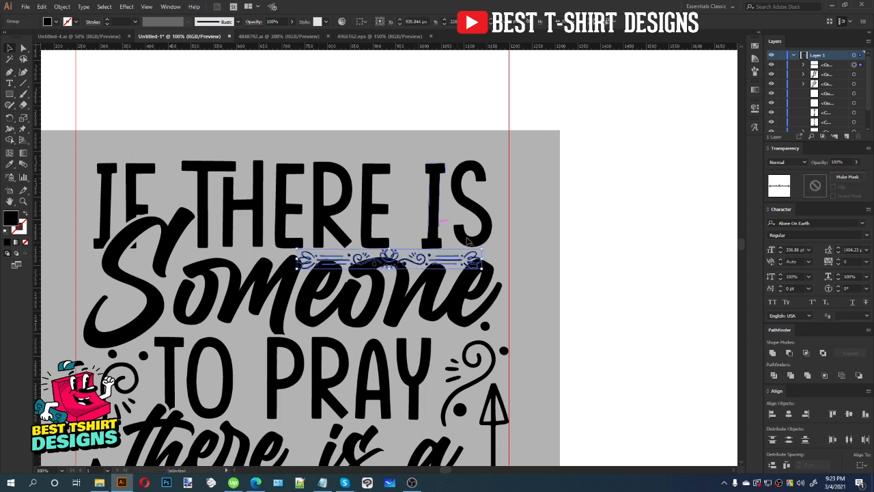
drag(483, 259, 331, 145)
click(348, 93)
scroll(326, 159, up, 2)
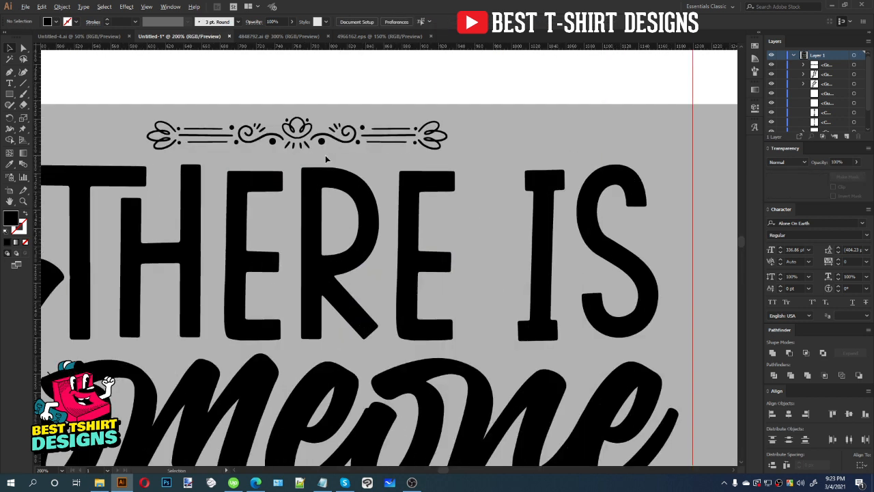
- Stretch the triple lines on the floral divider's right half outward by moving only the flower end and outer line anchors
key(a)
drag(384, 157, 385, 156)
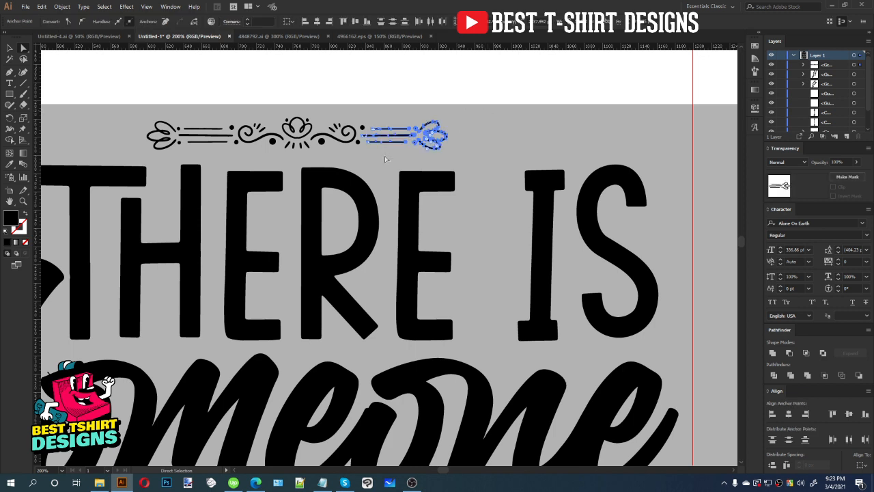
key(shift+Right)
key(shift+Right)
key(shift+Right)
key(shift+Right)
key(shift+Right)
key(shift+Right)
key(shift+Right)
key(shift+Right)
key(shift+Right)
key(shift+Right)
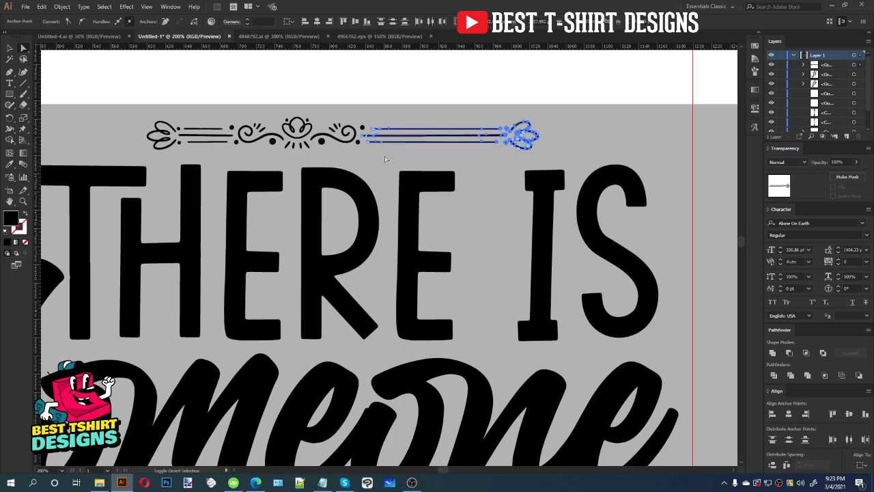
- Stretch the triple lines on the floral divider's left half outward to match the right half
drag(113, 116, 213, 158)
key(shift+Left)
key(shift+Left)
key(shift+Left)
key(shift+Left)
key(shift+Left)
key(shift+Left)
key(shift+Left)
key(shift+Left)
key(shift+Left)
key(shift+Left)
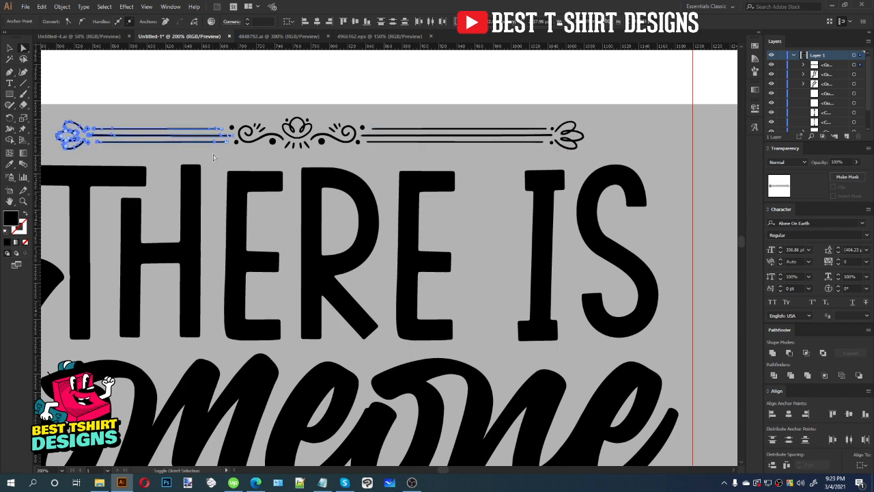
key(ctrl+minus)
click(293, 117)
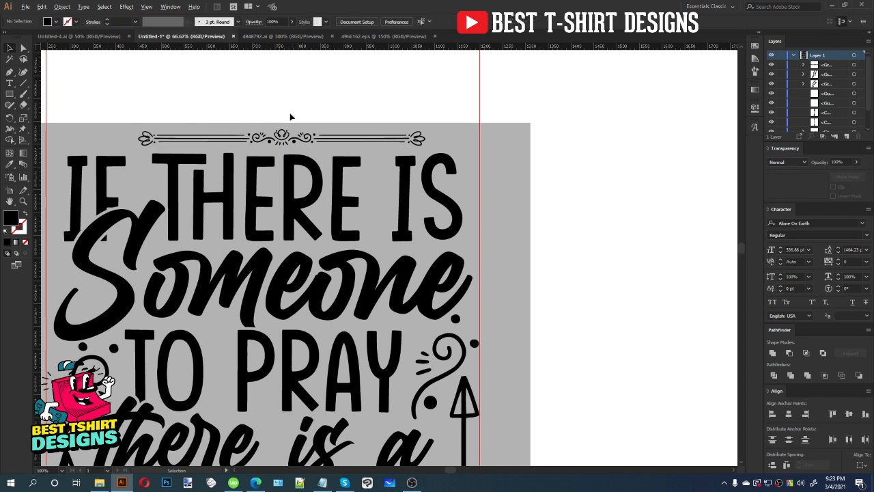
- Enlarge the floral divider from its centre so it spans most of the width of "IF THERE IS"
key(ctrl+minus)
click(348, 140)
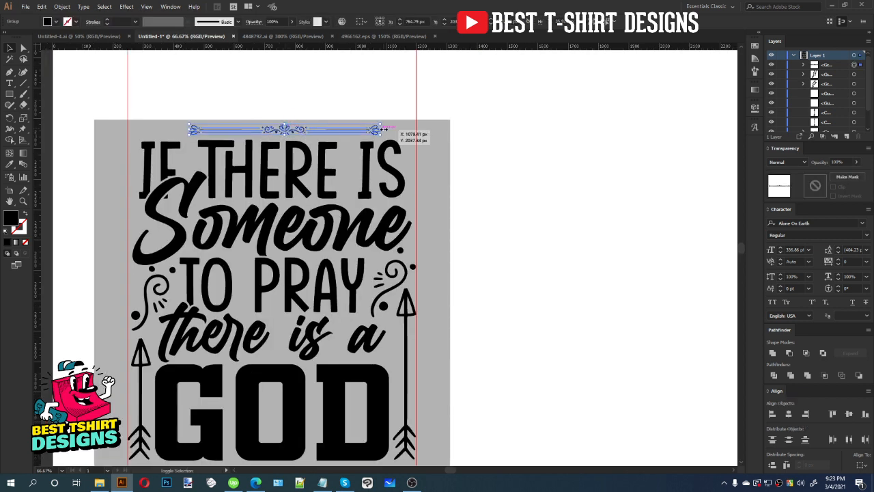
drag(380, 130, 406, 128)
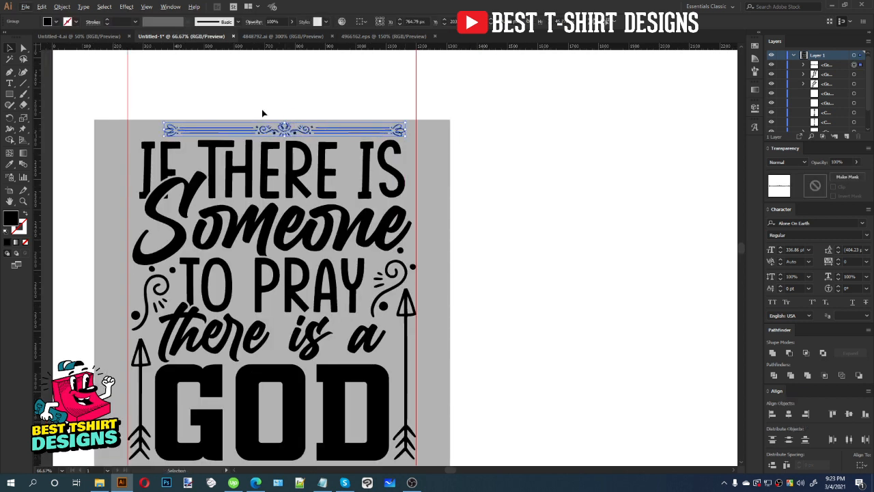
drag(136, 148, 358, 444)
scroll(298, 271, down, 1)
click(437, 217)
scroll(438, 217, down, 1)
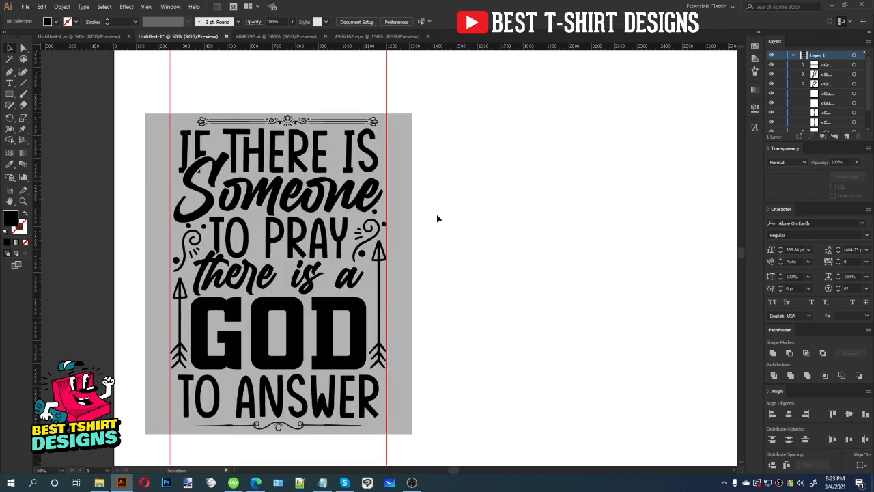
- Delete the old divider below "TO ANSWER" and group all the lettering, curls and arrows
click(307, 431)
key(Delete)
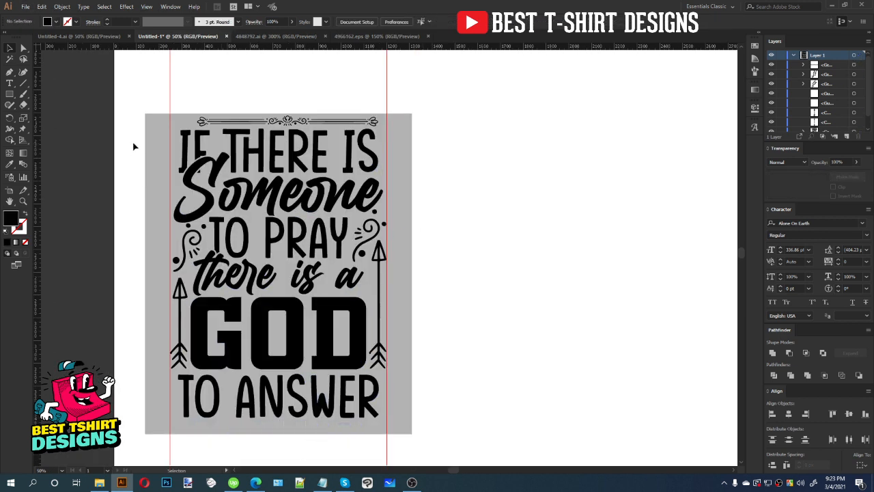
drag(145, 129, 466, 414)
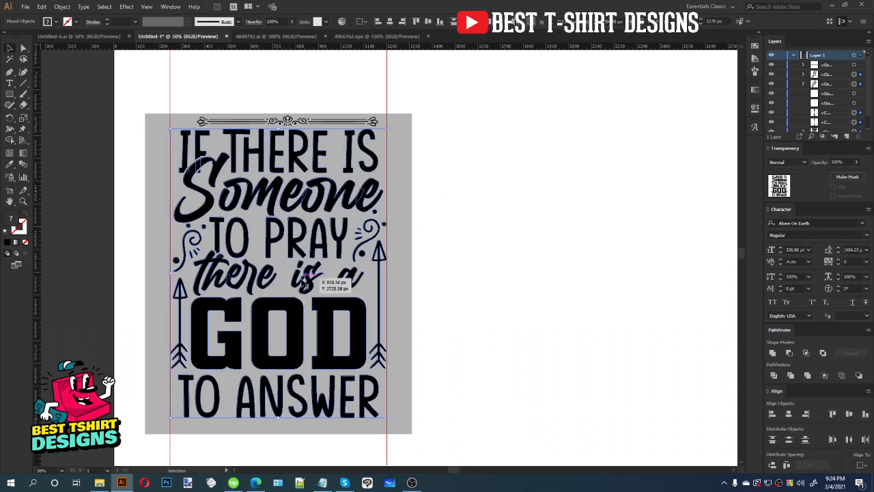
key(a)
key(ctrl+g)
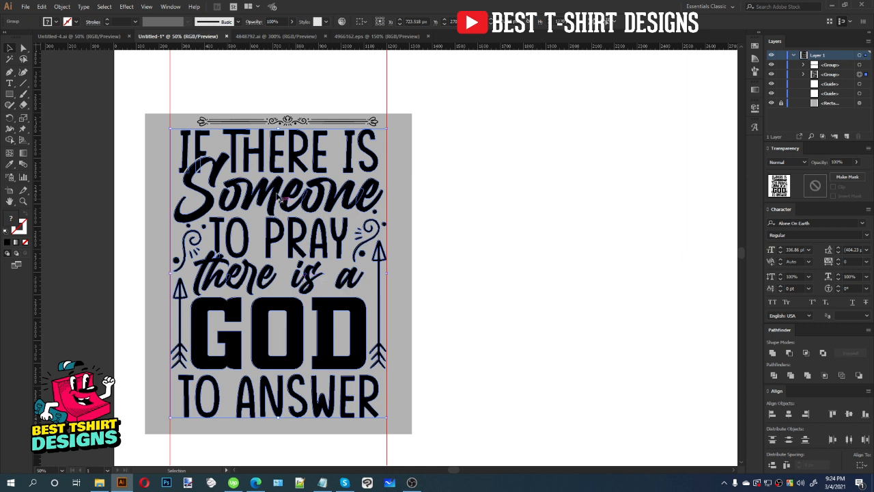
- Align the floral divider and the grouped lettering on their horizontal centres and nudge both left toward the guides
shift+click(283, 124)
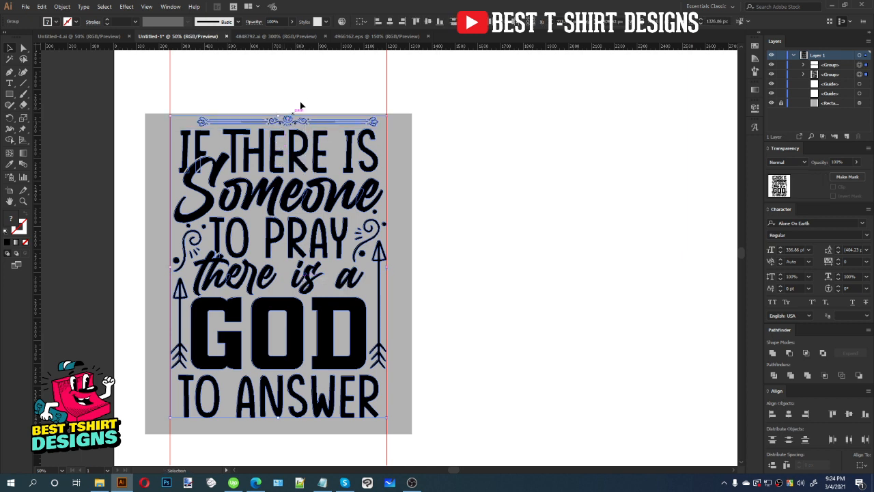
click(391, 22)
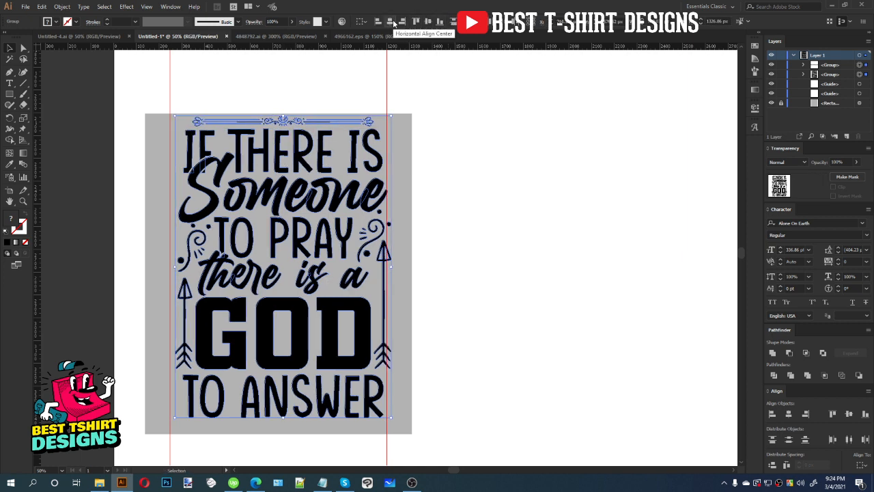
key(Left)
key(Left)
key(Left)
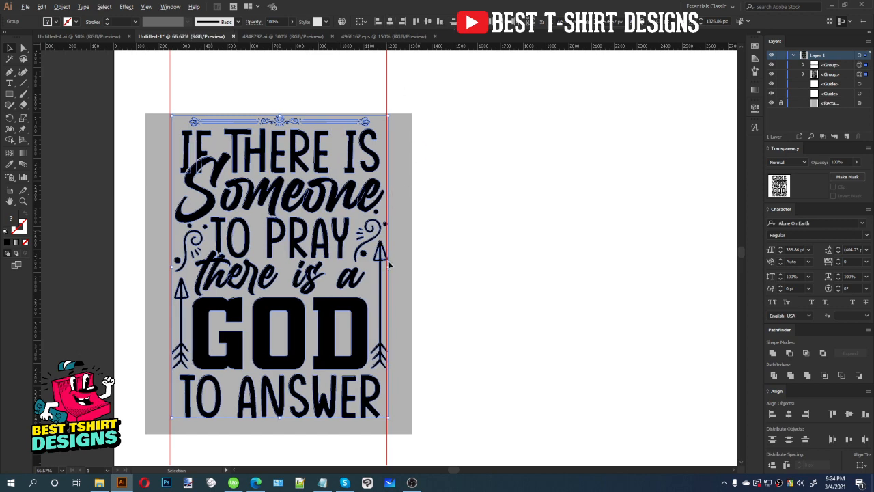
- Scale the divider and grouped lettering together to 952 px wide so they fit exactly between the two vertical guides
scroll(391, 228, up, 1)
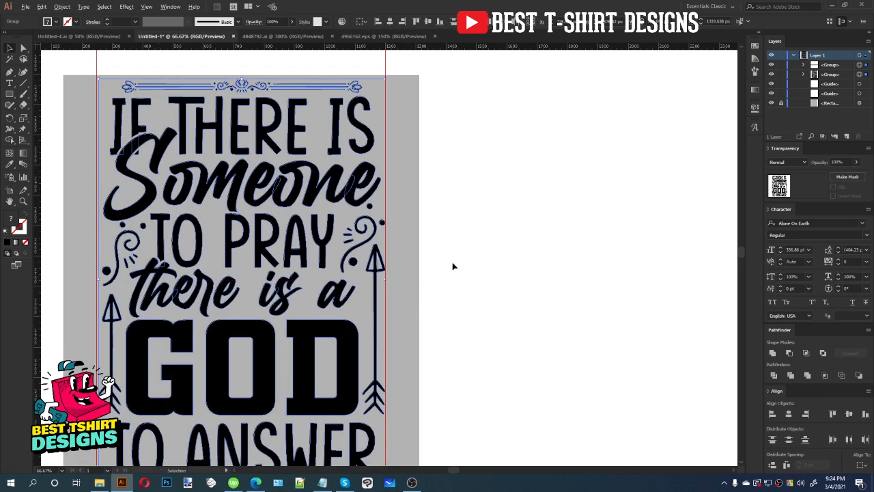
scroll(453, 264, down, 1)
scroll(190, 289, up, 2)
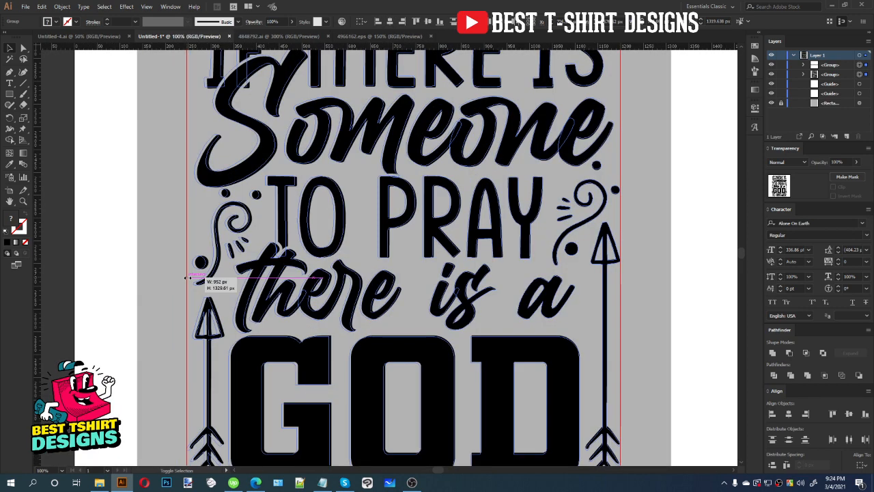
scroll(258, 259, down, 2)
scroll(334, 104, up, 1)
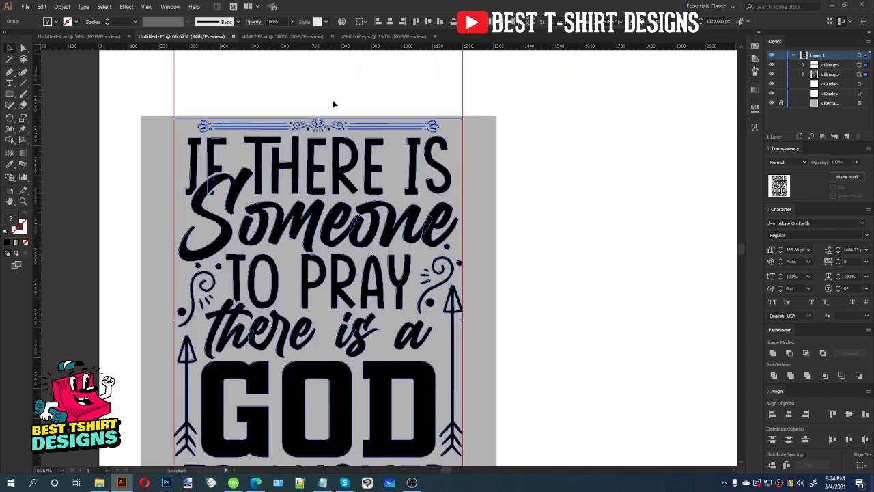
- Duplicate the floral divider below "TO ANSWER" and flip the copy upside down to mirror the one above the heading
click(335, 103)
click(317, 125)
scroll(322, 68, down, 1)
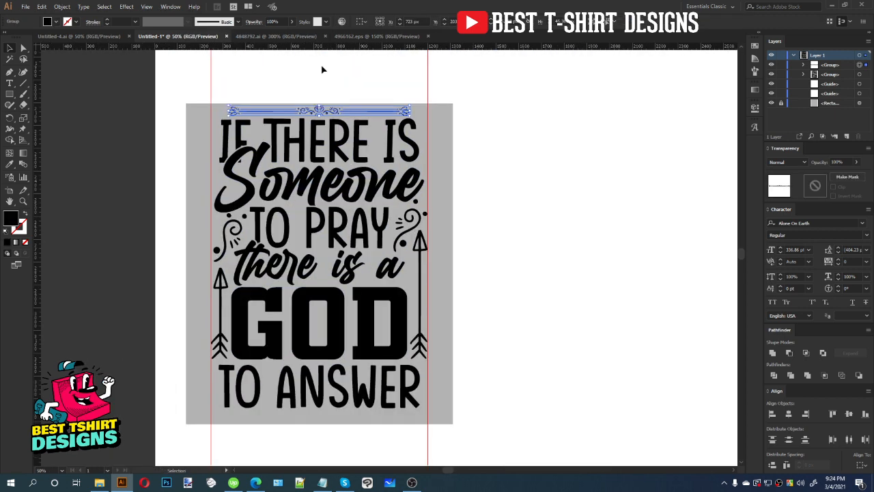
drag(352, 390, 351, 416)
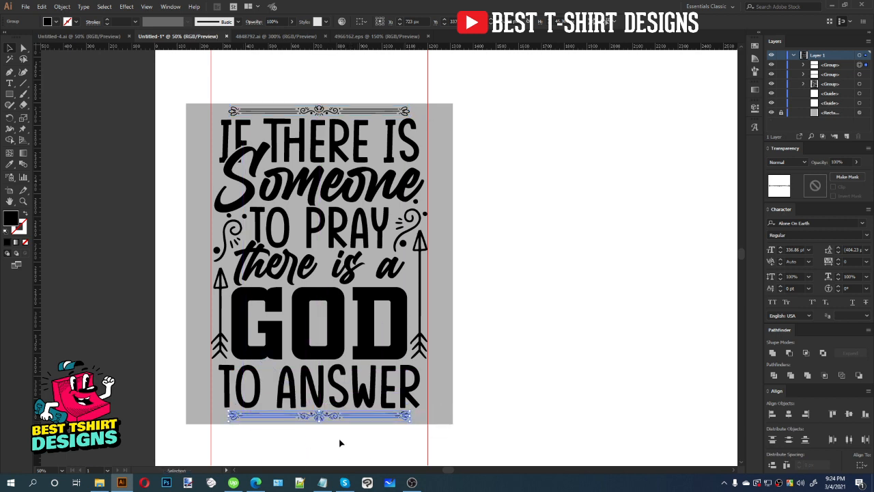
scroll(348, 429, down, 1)
click(353, 390)
scroll(355, 391, up, 2)
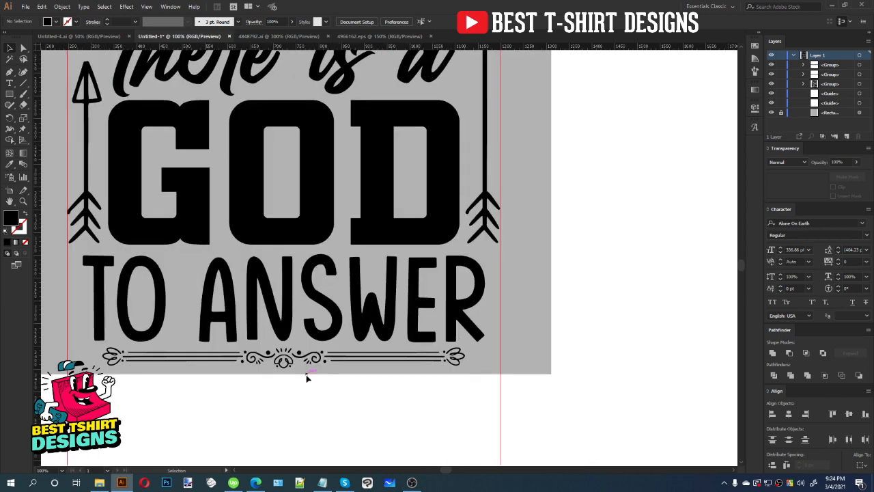
scroll(306, 377, down, 1)
scroll(364, 402, down, 1)
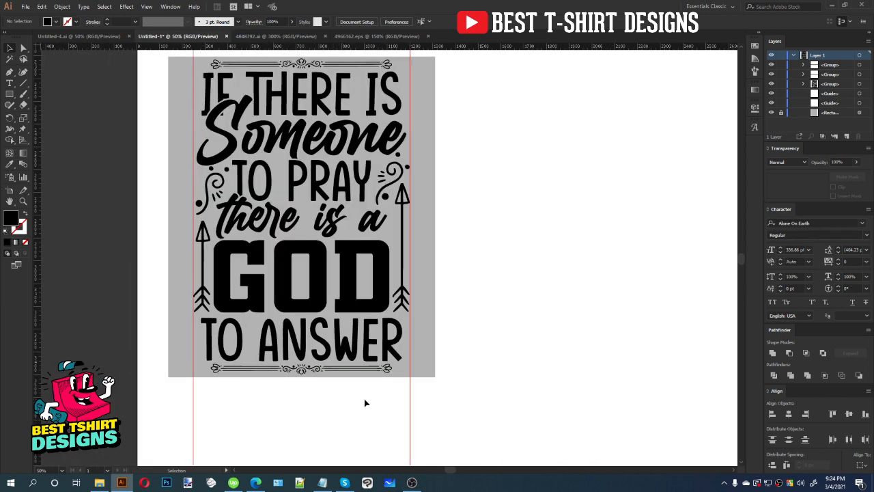
scroll(365, 402, up, 1)
click(362, 394)
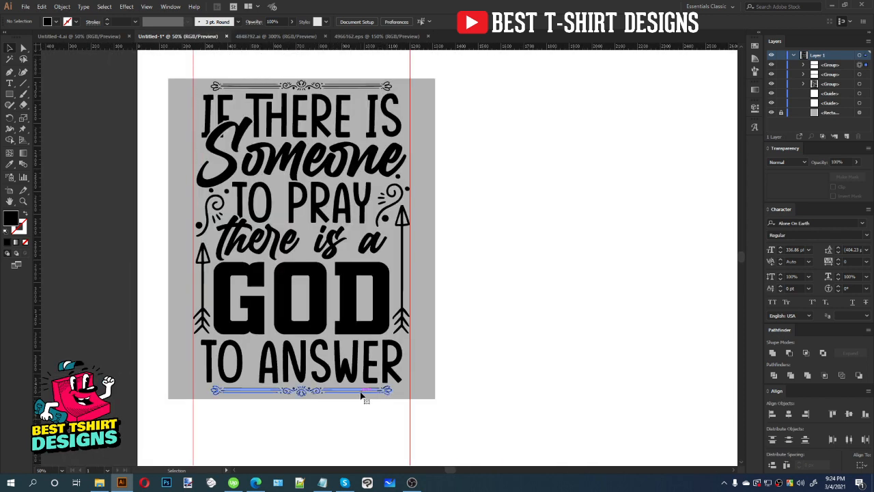
shift+click(302, 85)
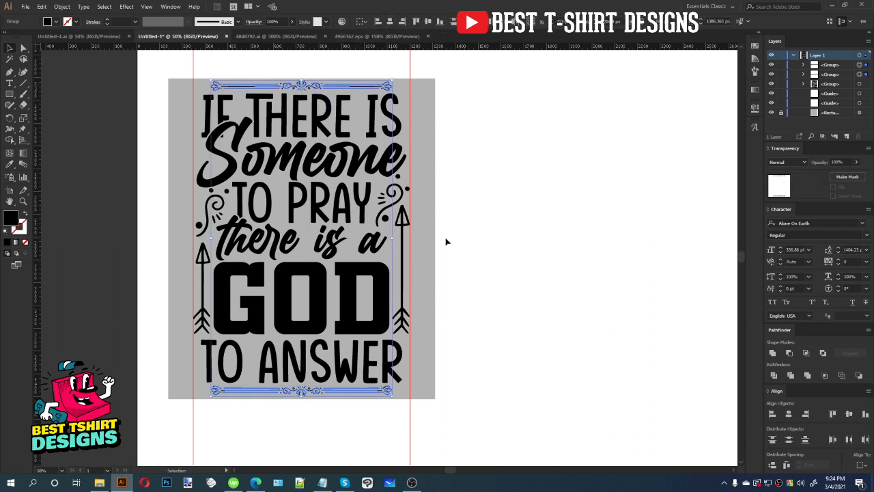
click(318, 416)
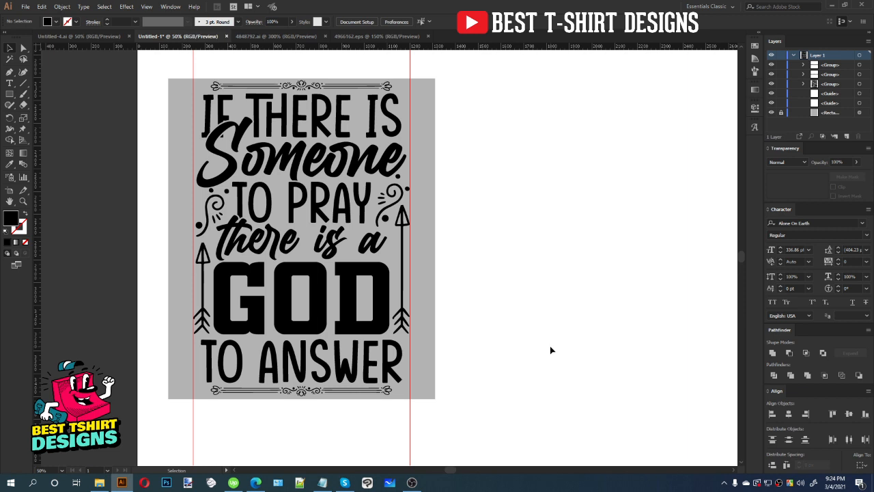
- Unlock the two vertical guides and delete them
scroll(492, 345, down, 1)
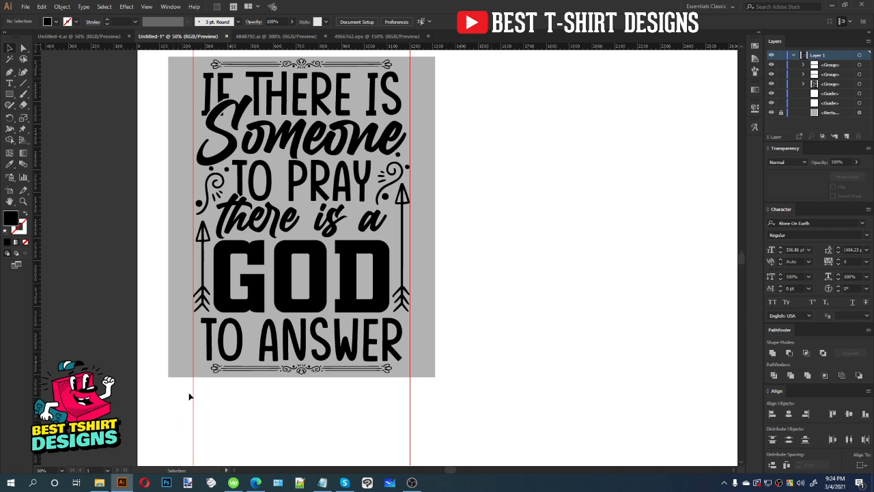
right_click(190, 396)
click(236, 324)
drag(170, 407, 557, 443)
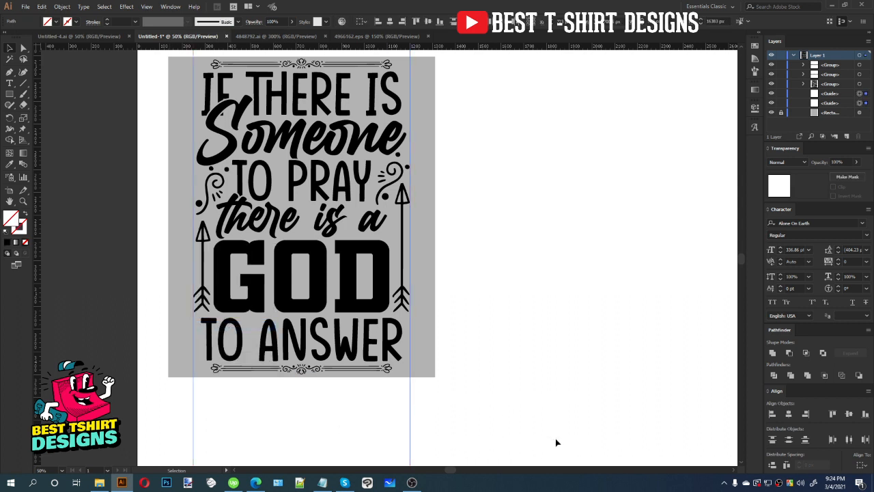
key(Delete)
scroll(557, 443, up, 2)
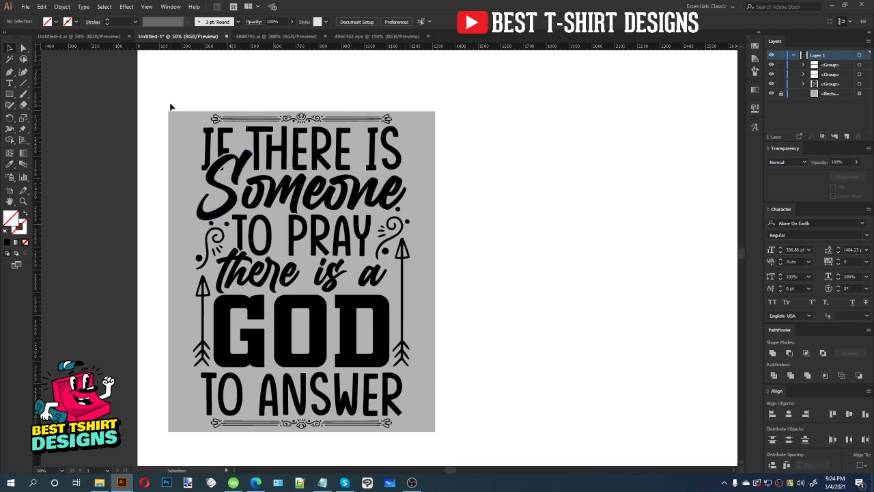
drag(171, 107, 428, 444)
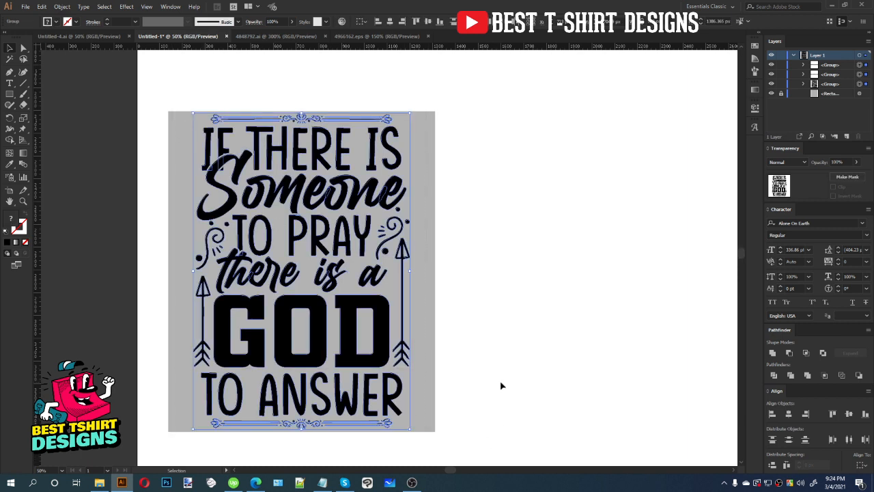
drag(180, 93, 427, 444)
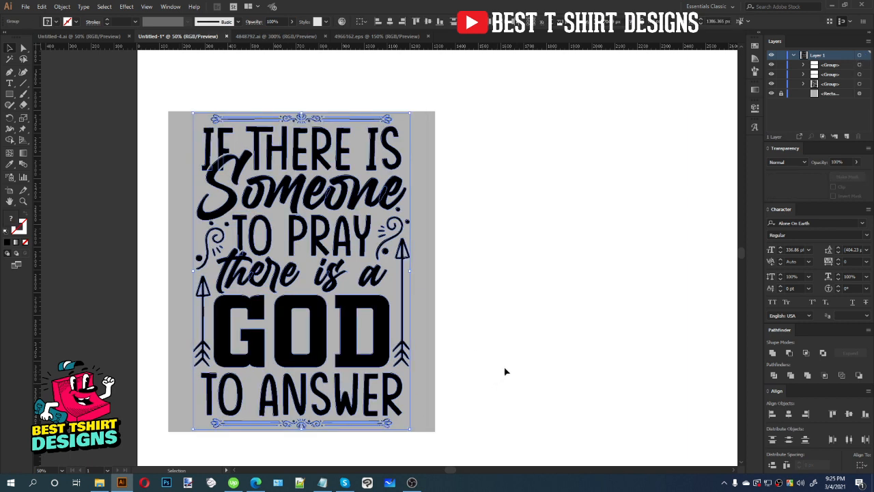
click(489, 370)
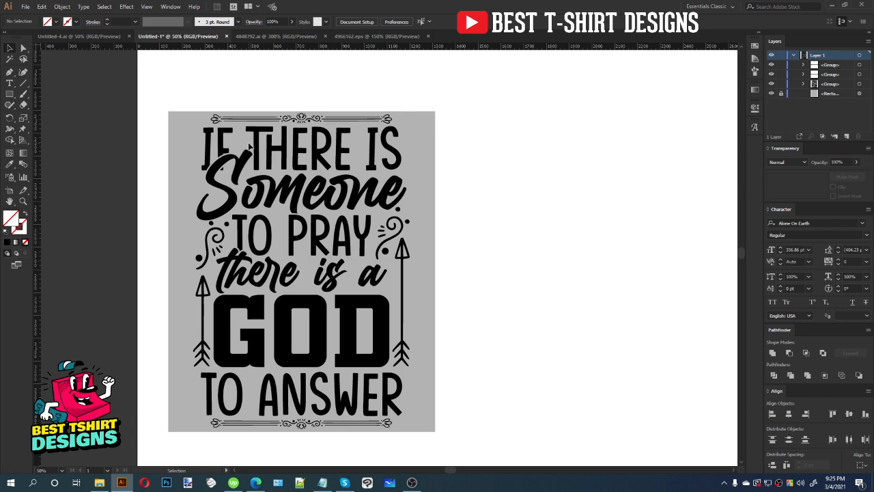
- Isolate the nested lettering groups down to the masked "IF THERE IS" line and select it
scroll(222, 153, up, 5)
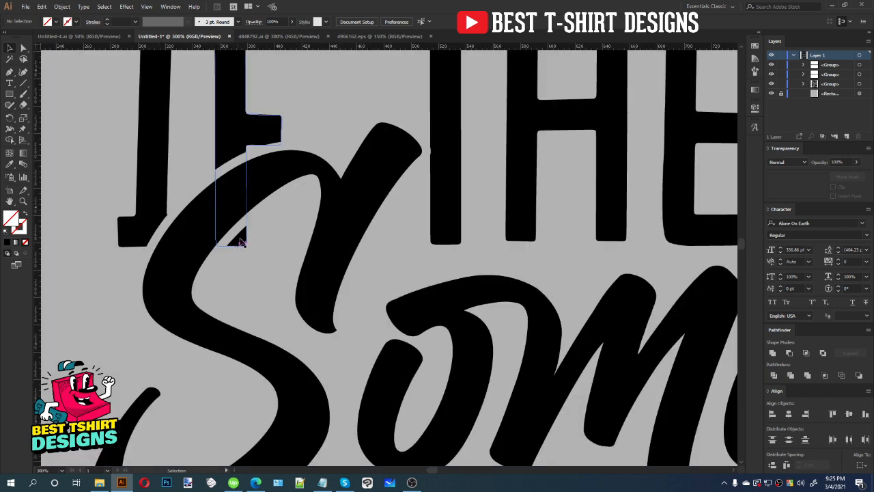
scroll(241, 243, down, 2)
double_click(214, 147)
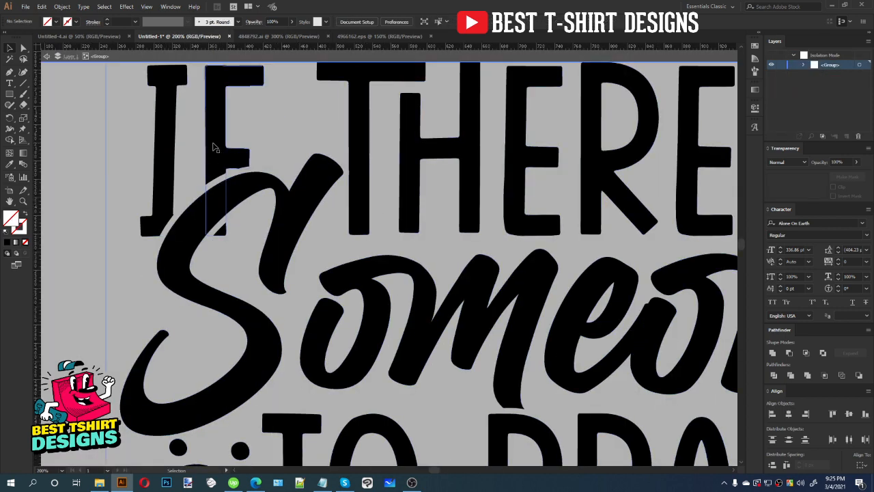
double_click(214, 147)
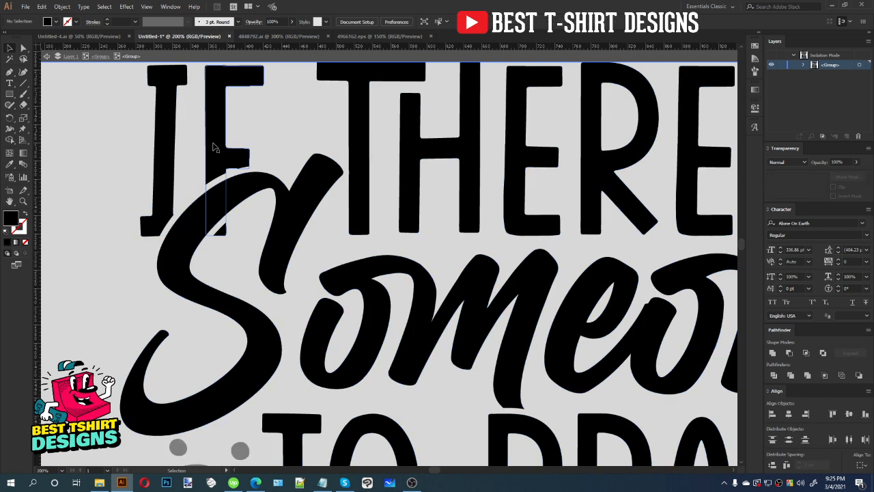
click(213, 147)
double_click(214, 147)
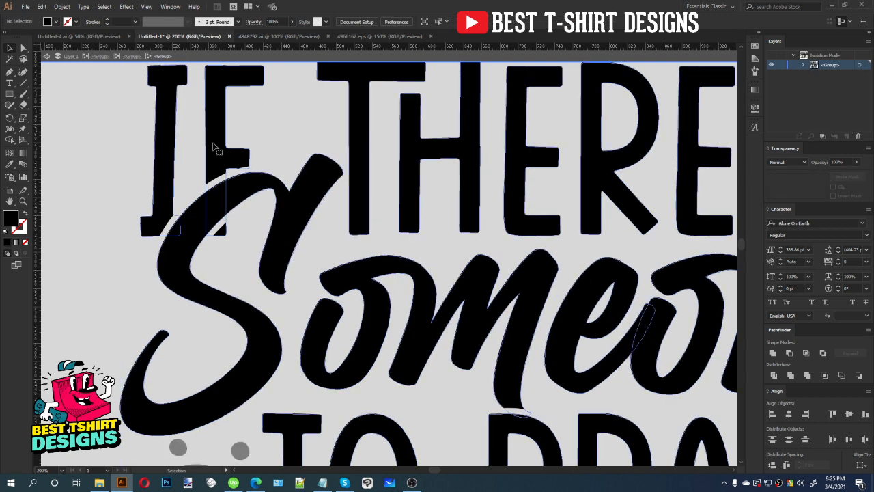
click(217, 148)
scroll(157, 209, down, 1)
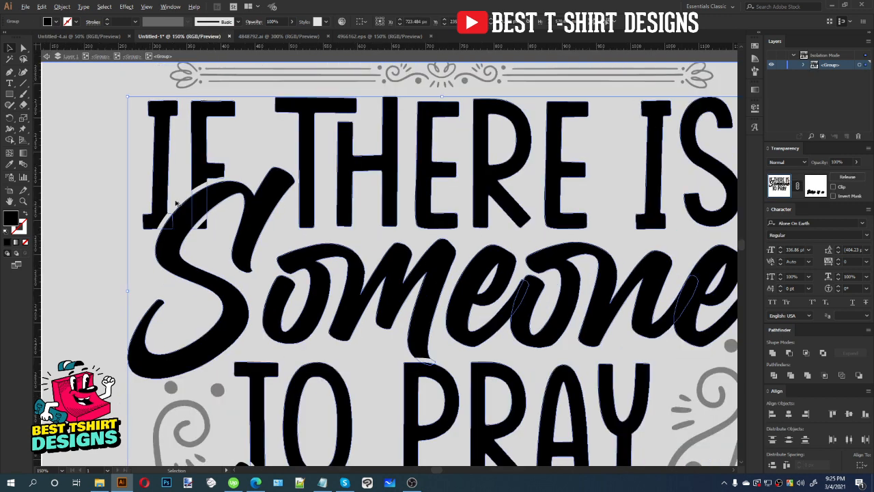
double_click(196, 135)
click(196, 135)
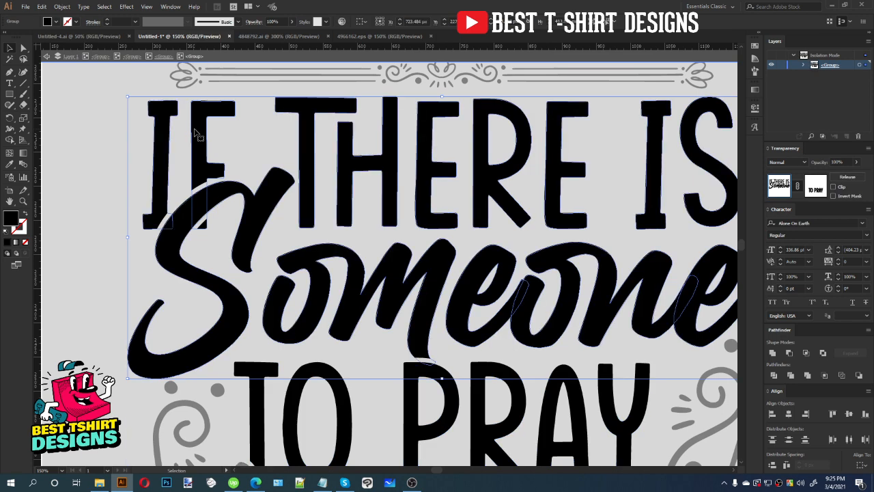
double_click(196, 135)
click(198, 135)
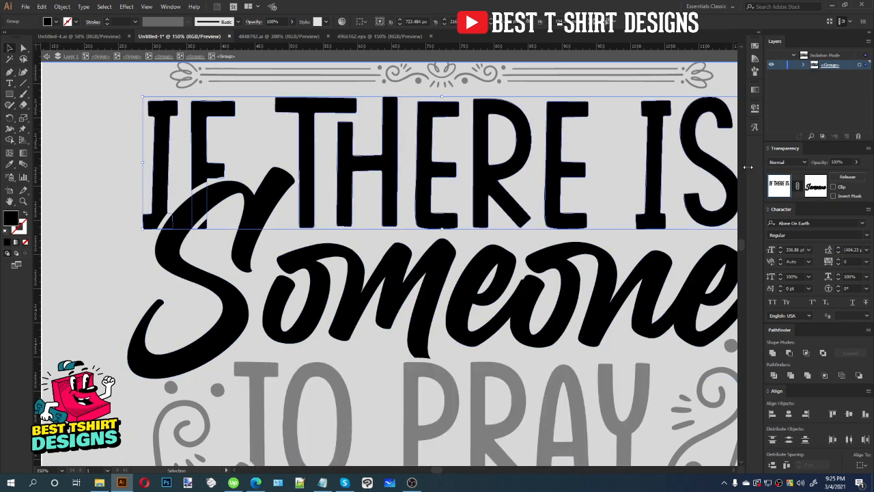
- In the opacity mask of "IF THERE IS", draw a black freehand shape over the F's leftover foot inside the S, and return to the artwork
click(815, 186)
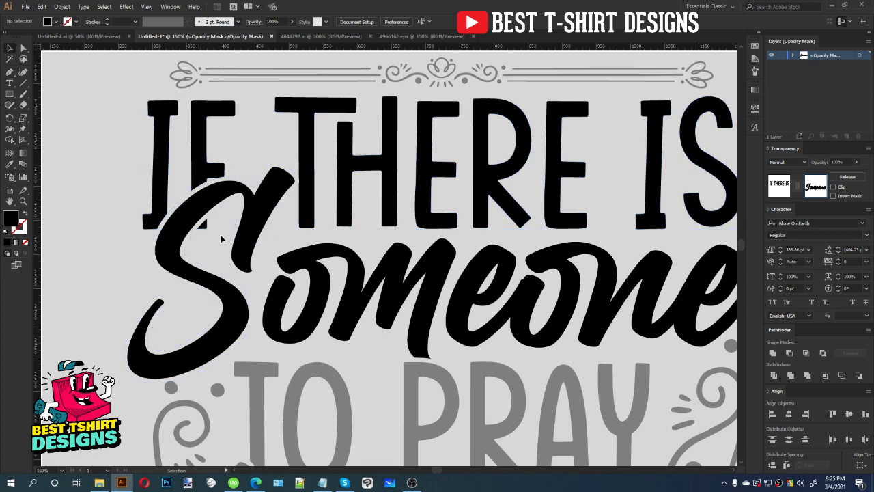
key(n)
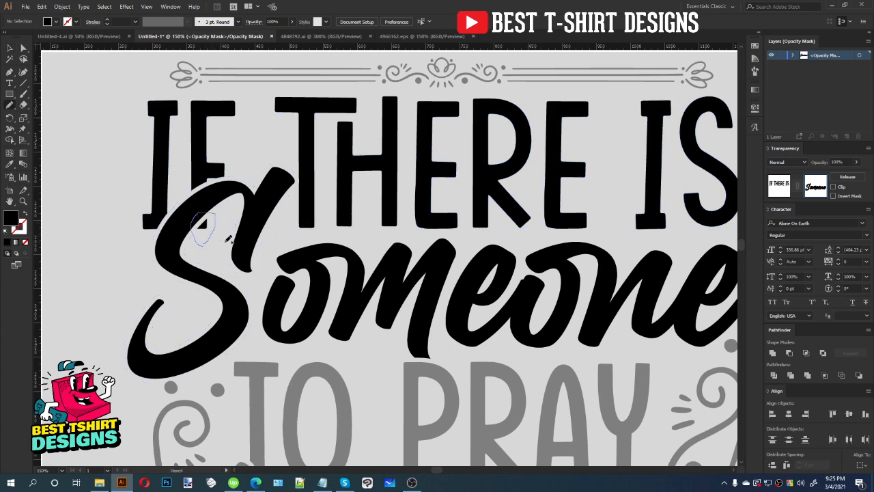
key(ctrl+minus)
key(ctrl+minus)
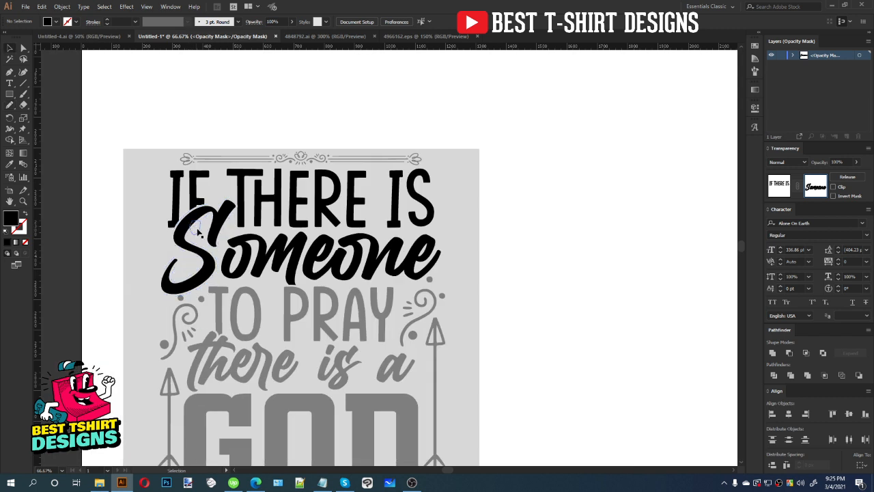
click(51, 22)
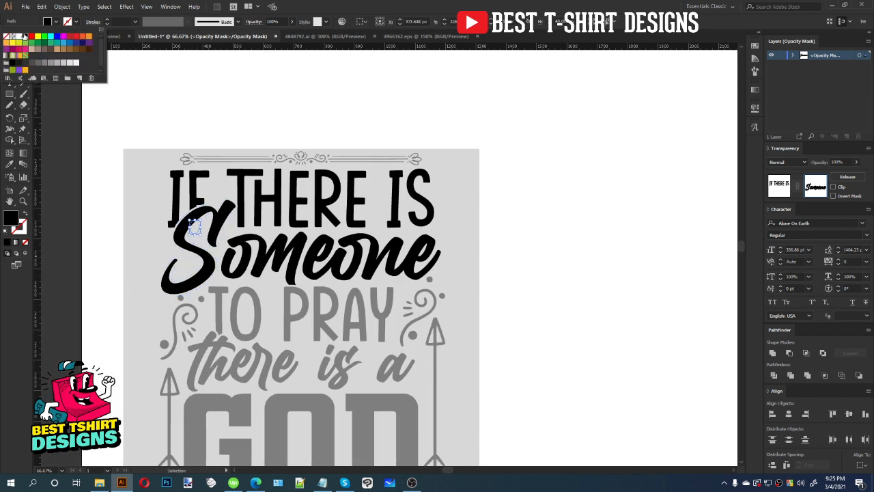
click(293, 94)
click(293, 95)
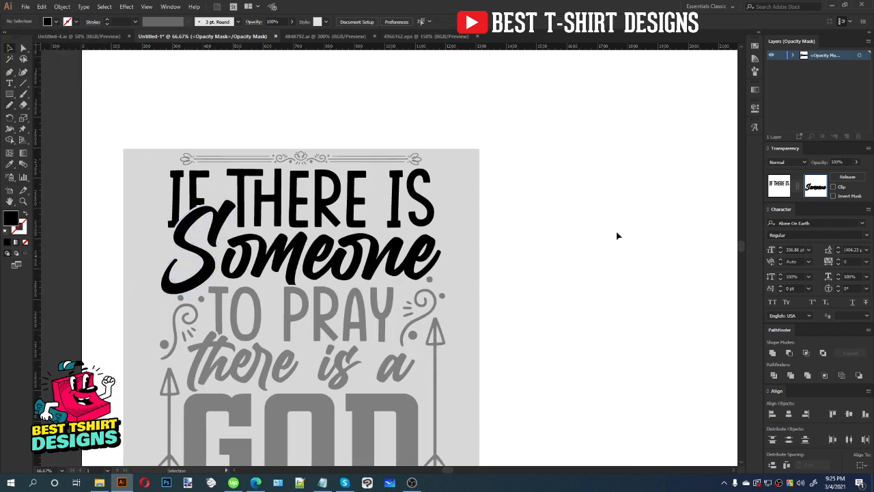
click(779, 190)
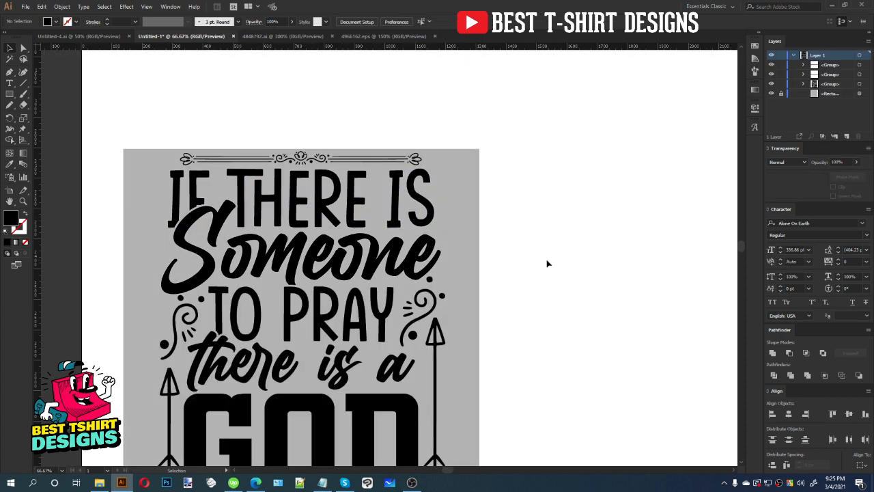
- Unlock the background rectangle and group the lettering with both floral dividers, leaving the rectangle out
scroll(342, 202, down, 1)
scroll(335, 205, down, 4)
drag(499, 285, 472, 275)
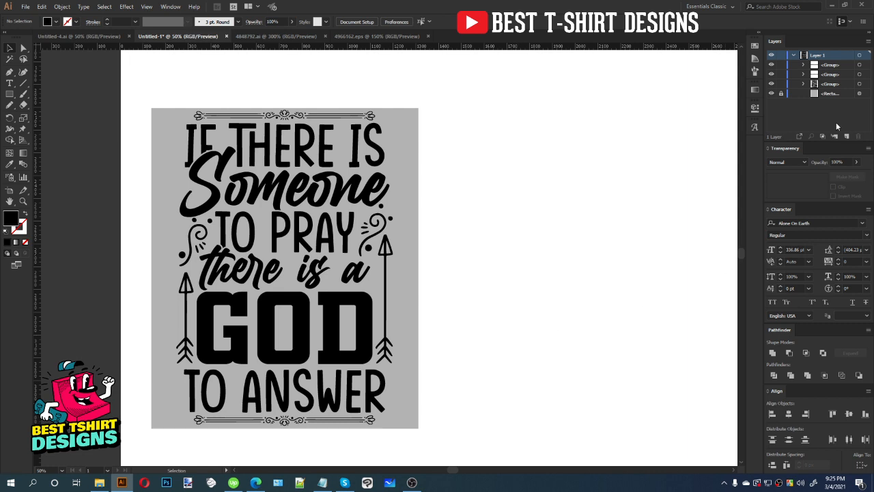
click(782, 94)
click(417, 234)
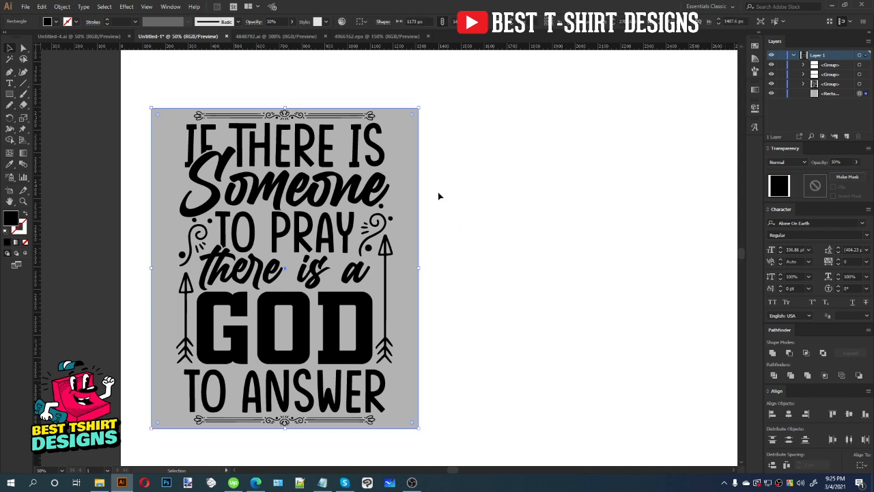
drag(172, 85, 407, 435)
shift+click(405, 353)
key(ctrl+g)
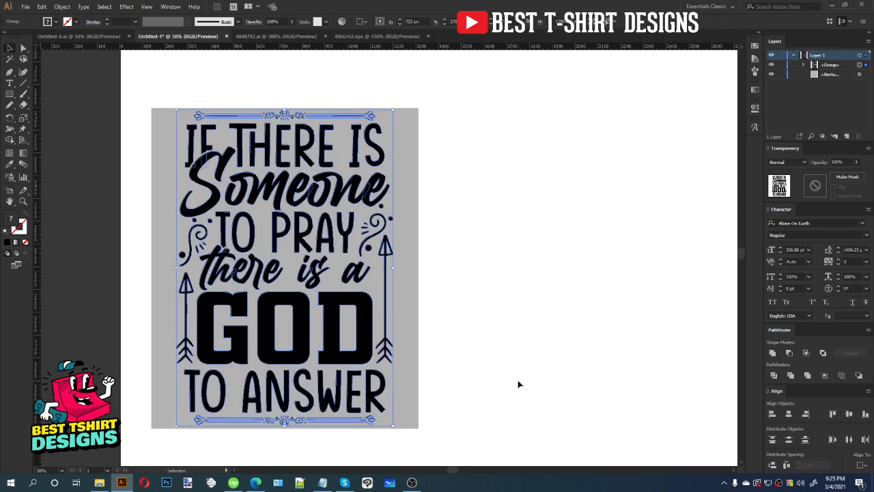
- Fill the grouped artwork with black and set the background rectangle's opacity to 100%
click(56, 22)
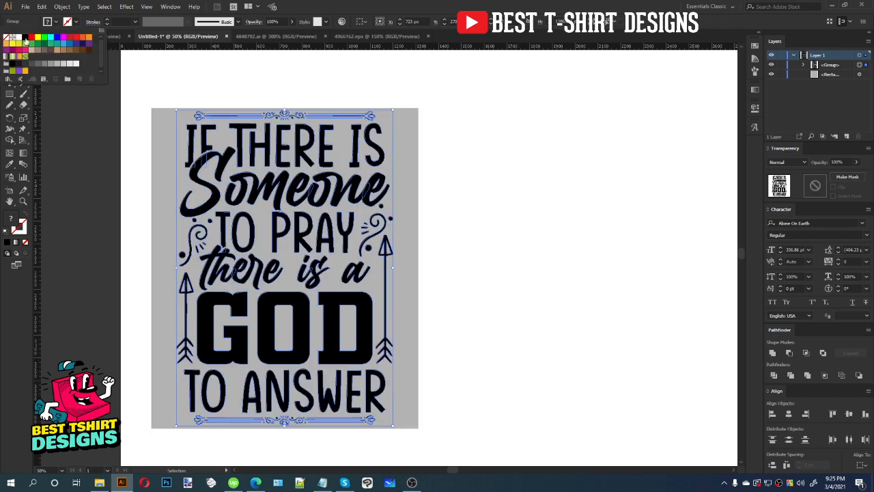
click(25, 37)
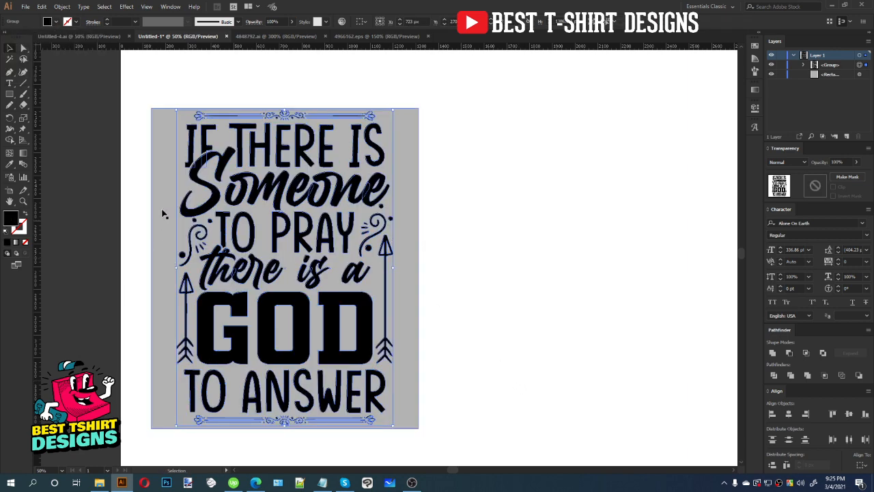
click(161, 150)
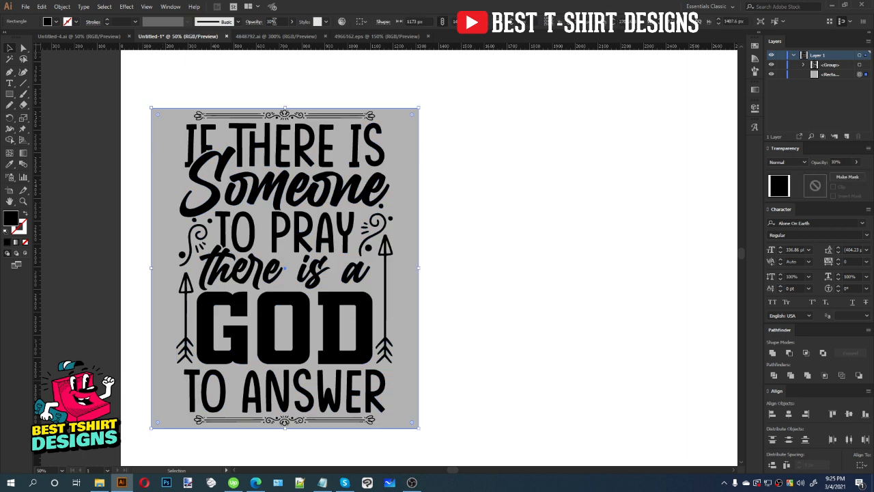
double_click(275, 22)
text(100)
key(Return)
click(466, 224)
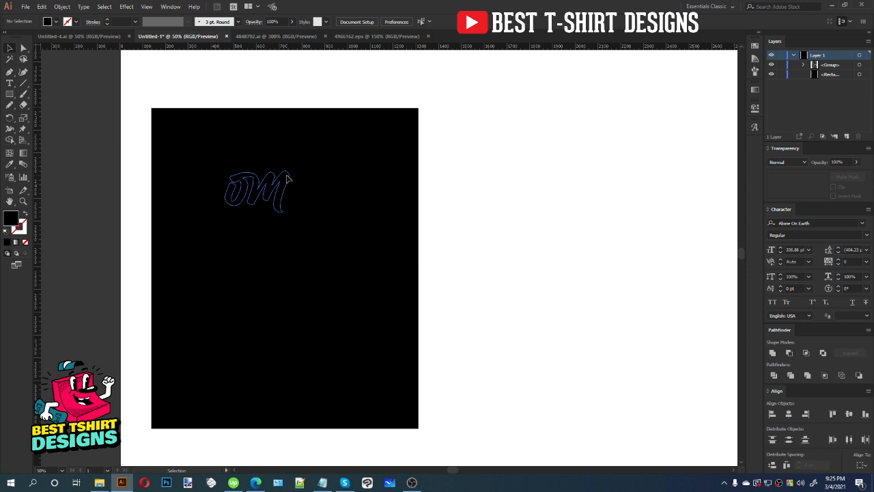
- Fill the grouped lettering, ornaments and dividers with white
click(288, 179)
click(52, 22)
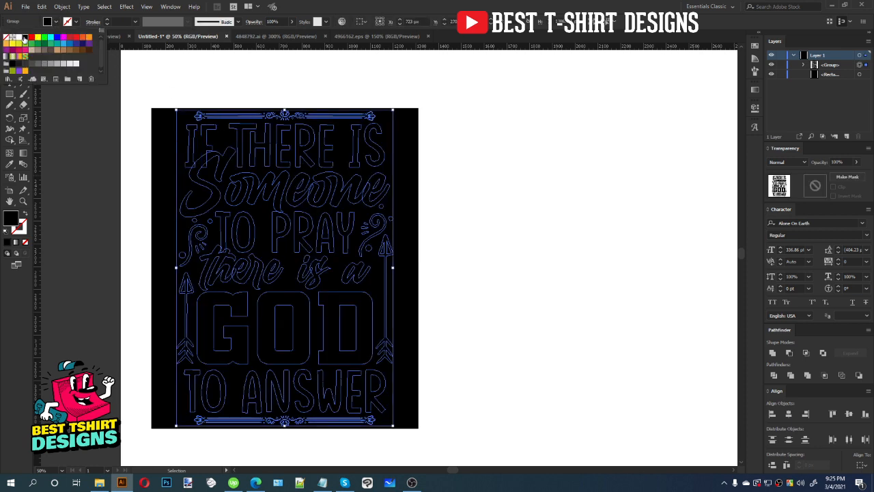
click(24, 39)
click(65, 168)
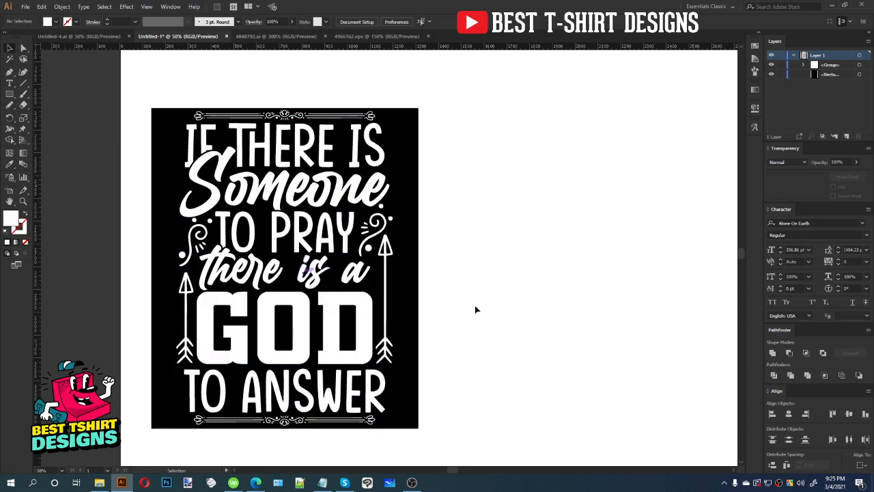
- Enlarge the black background rectangle proportionally around its centre to about 2257 × 2709 px
click(375, 247)
scroll(291, 168, down, 1)
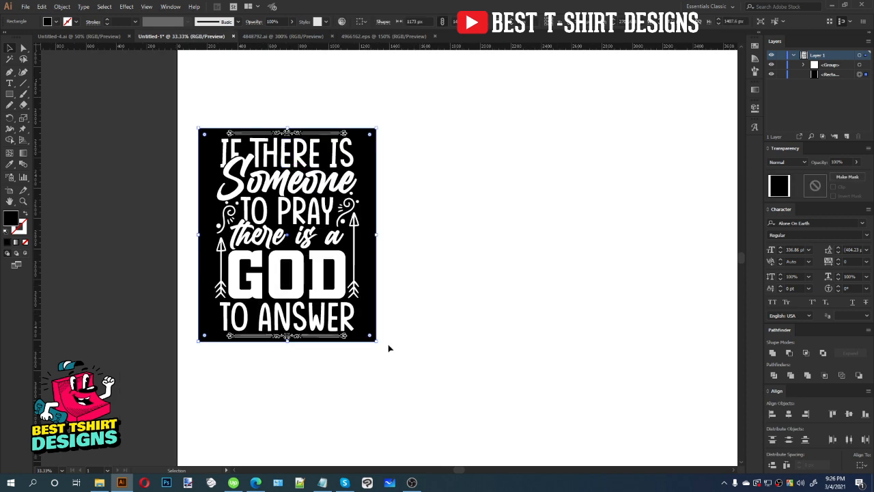
drag(377, 337, 523, 446)
scroll(291, 154, up, 1)
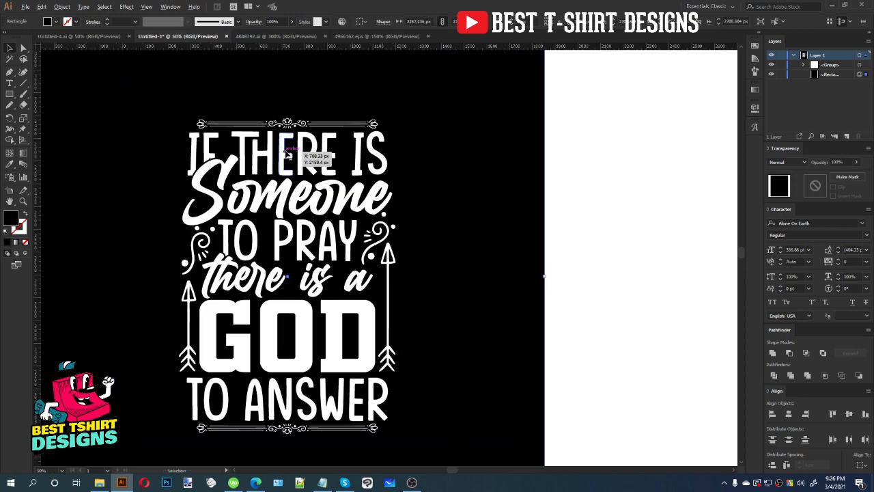
scroll(384, 280, up, 1)
mouse_move(454, 282)
mouse_down()
mouse_move(464, 280)
mouse_move(439, 271)
mouse_move(463, 271)
mouse_move(455, 269)
mouse_up()
scroll(464, 280, down, 1)
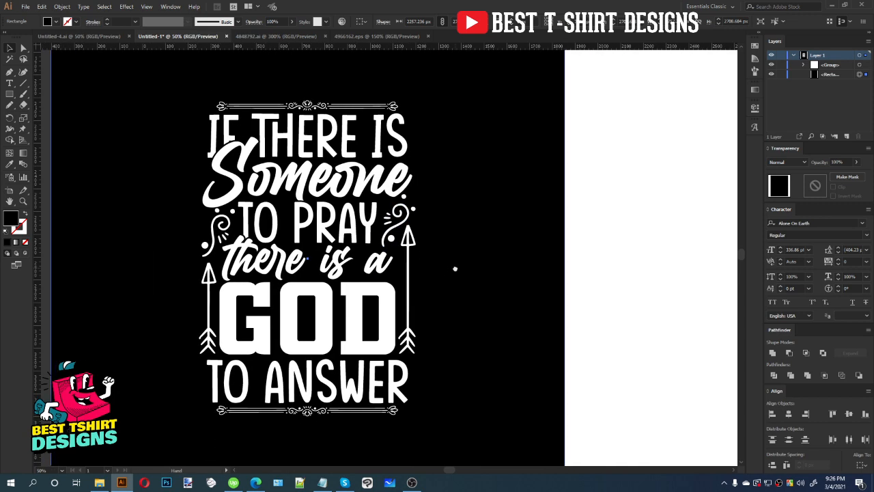
click(660, 269)
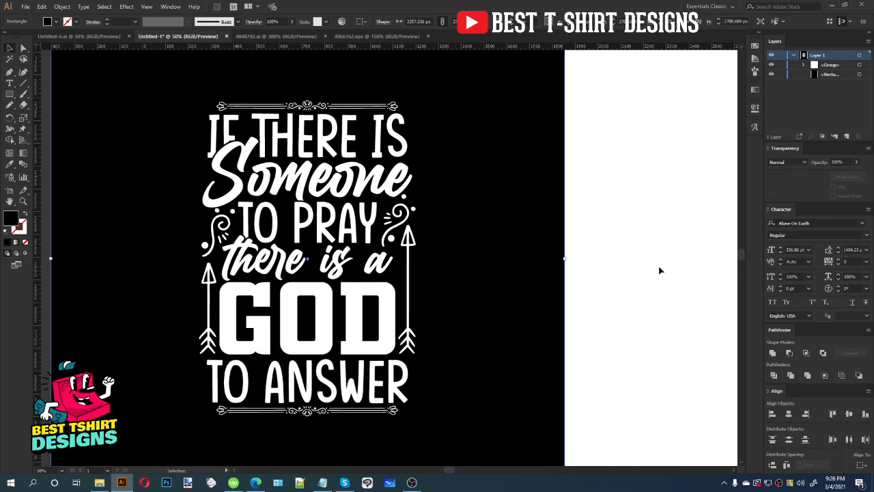
click(23, 202)
drag(175, 88, 457, 440)
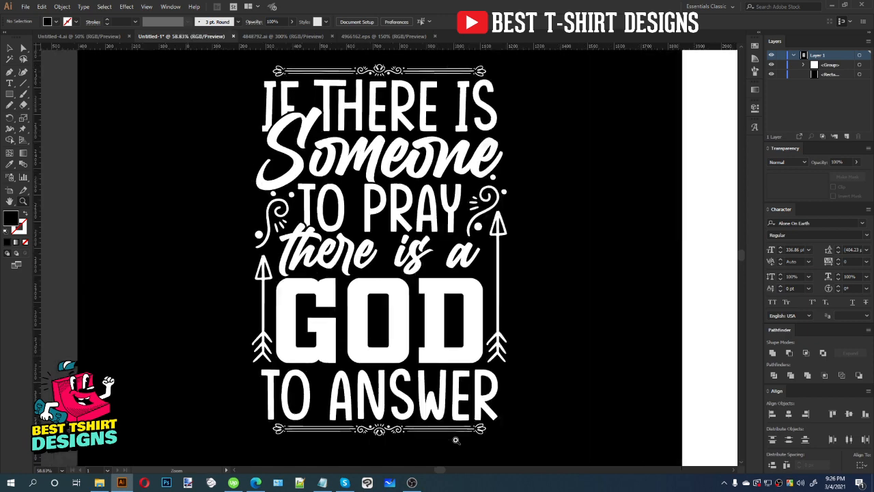
drag(475, 350, 379, 345)
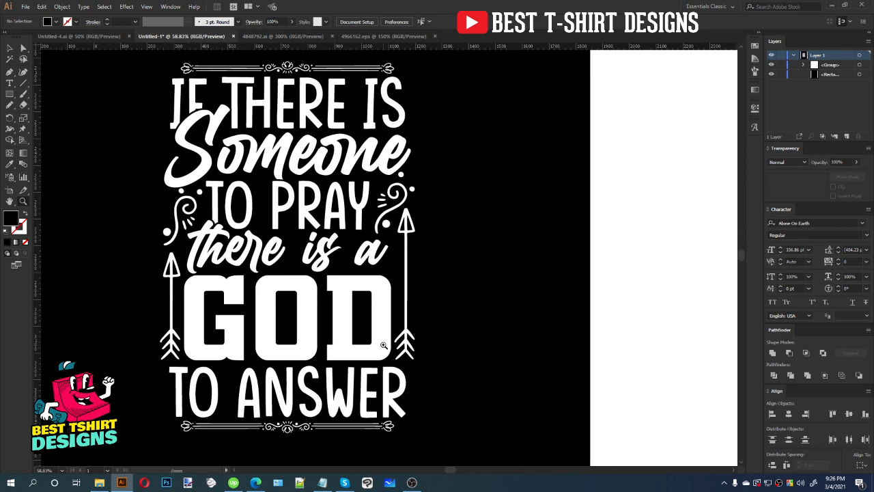
drag(664, 331, 664, 335)
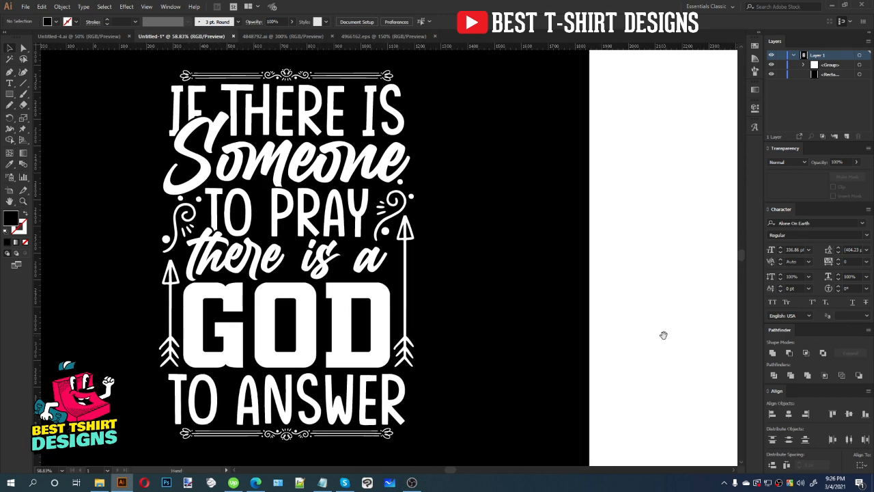